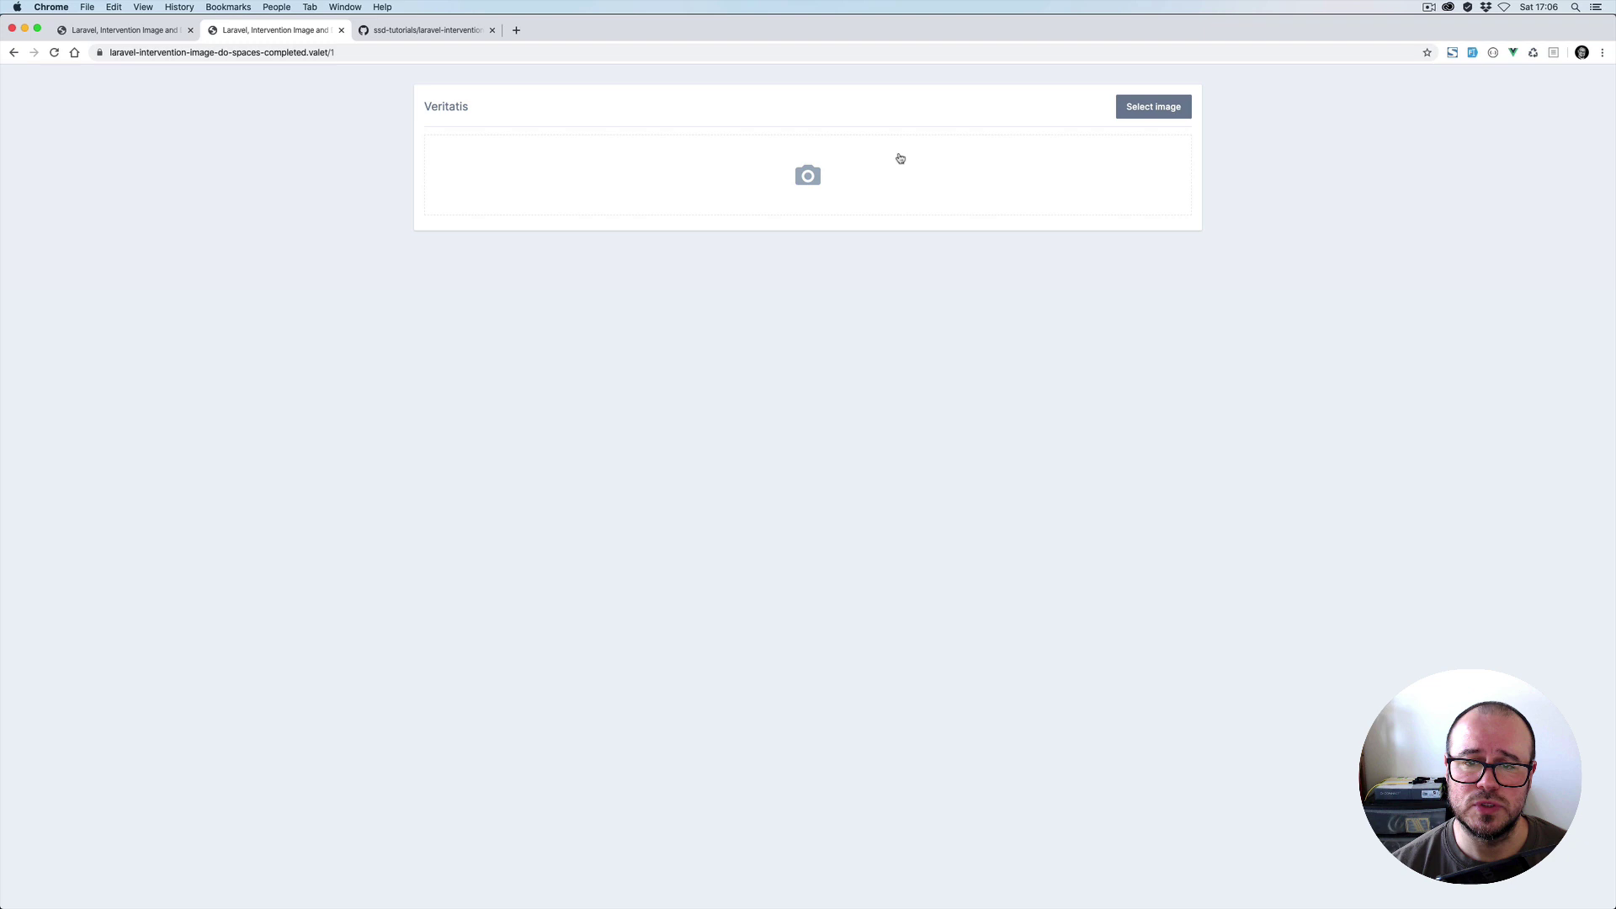
Upload an image from the computer to the Veritatis product
click(1162, 107)
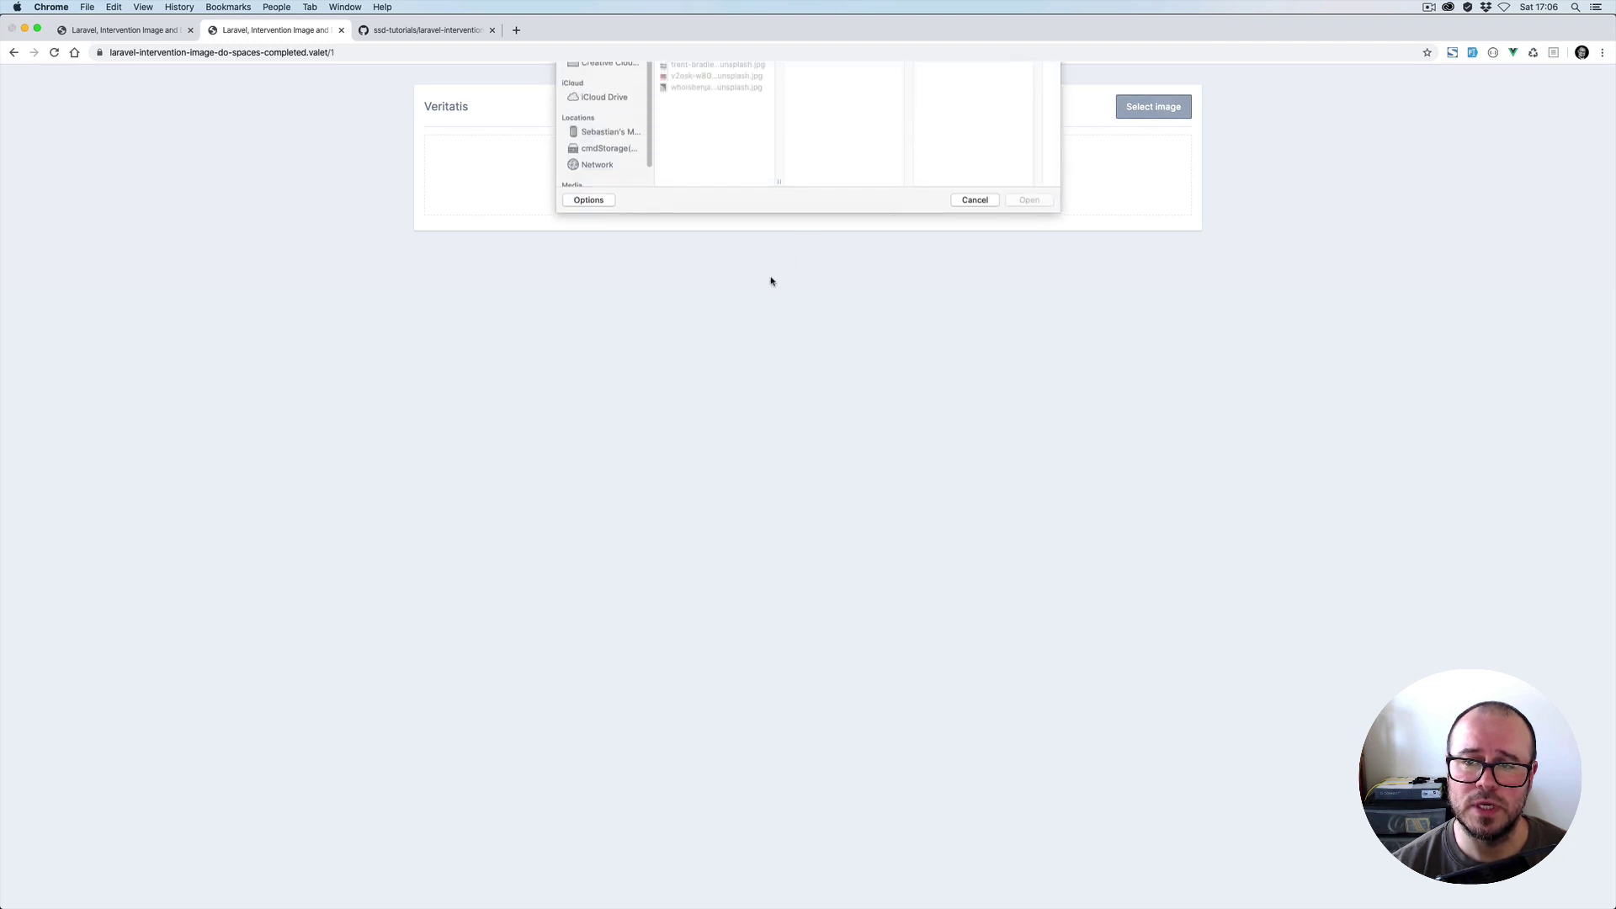
click(718, 197)
click(1028, 332)
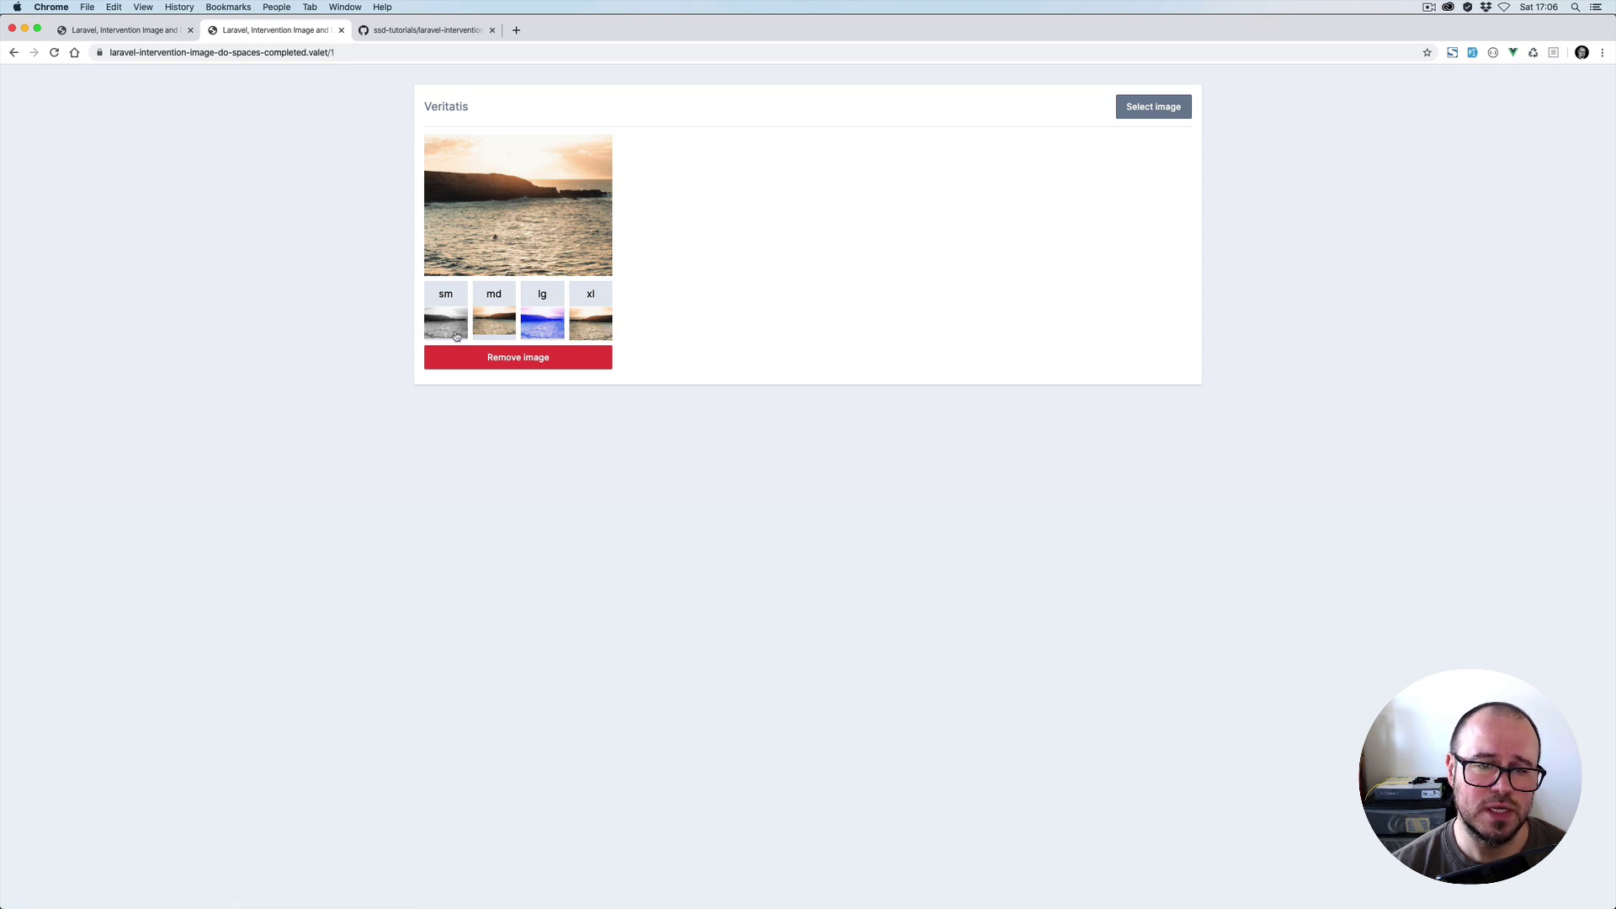
View the sm, md, lg and xl variants of the uploaded image at full size, closing each one after viewing
click(452, 327)
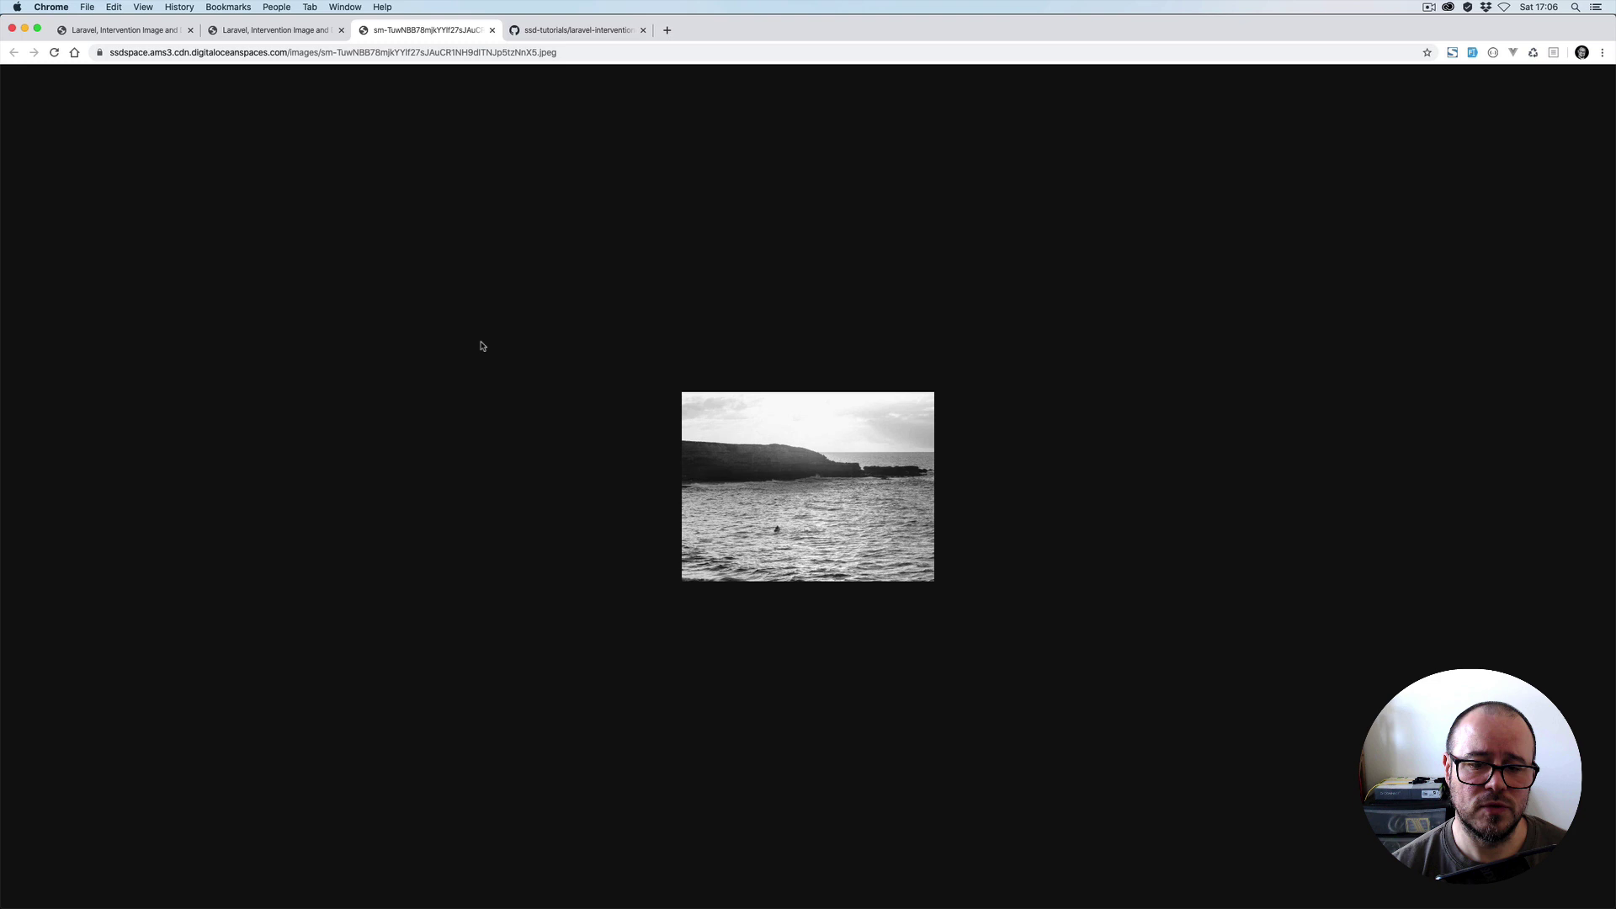
key(super+w)
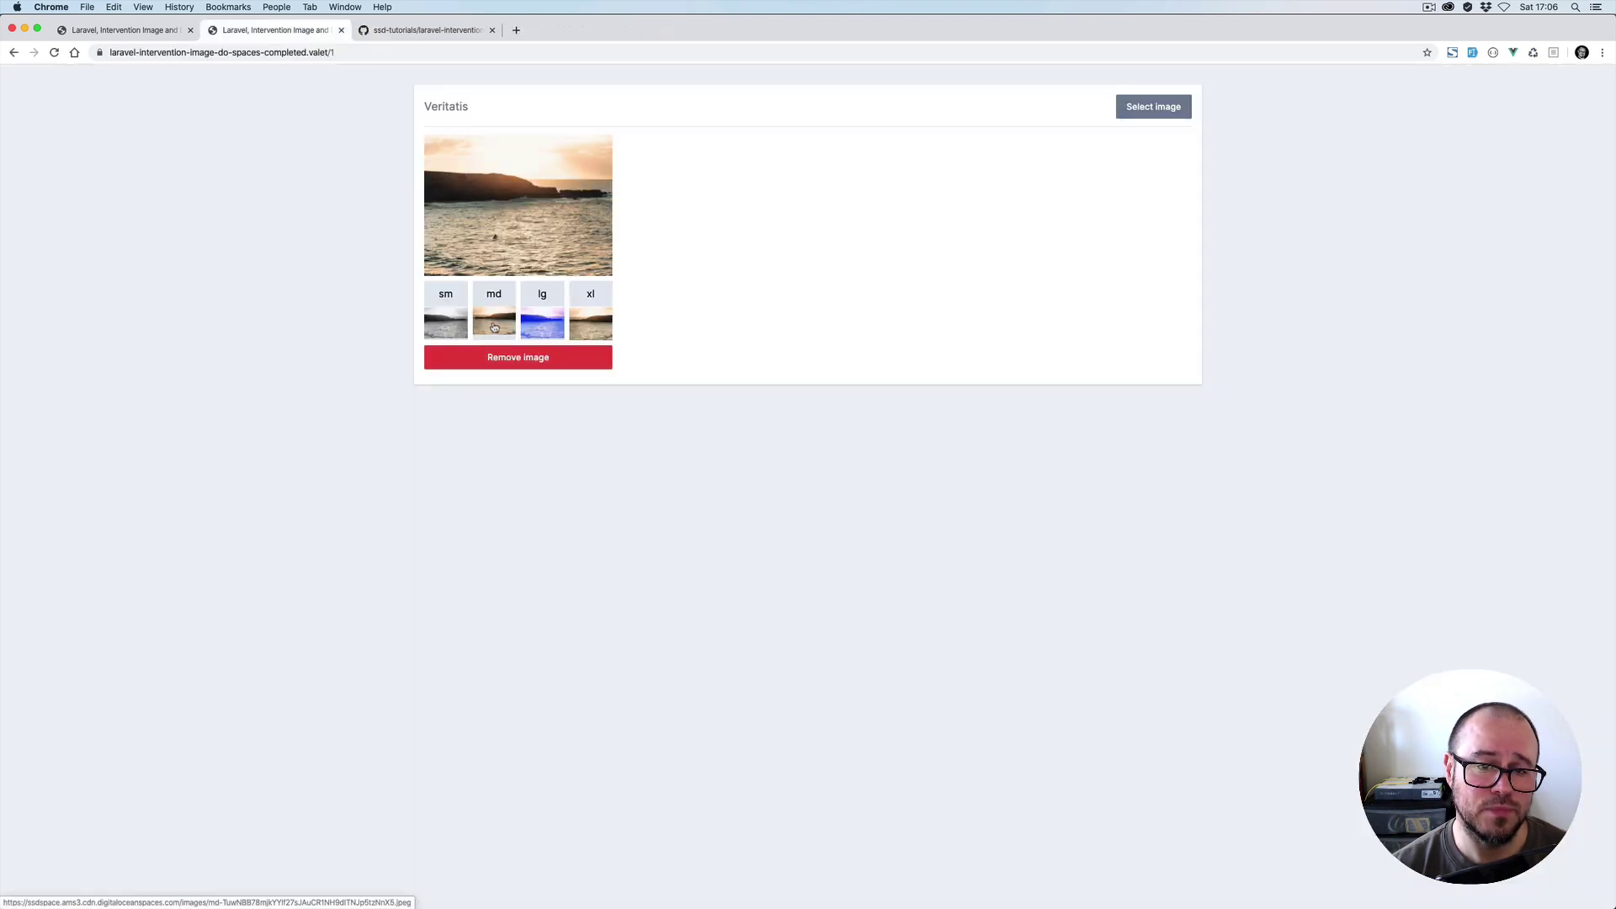
click(494, 328)
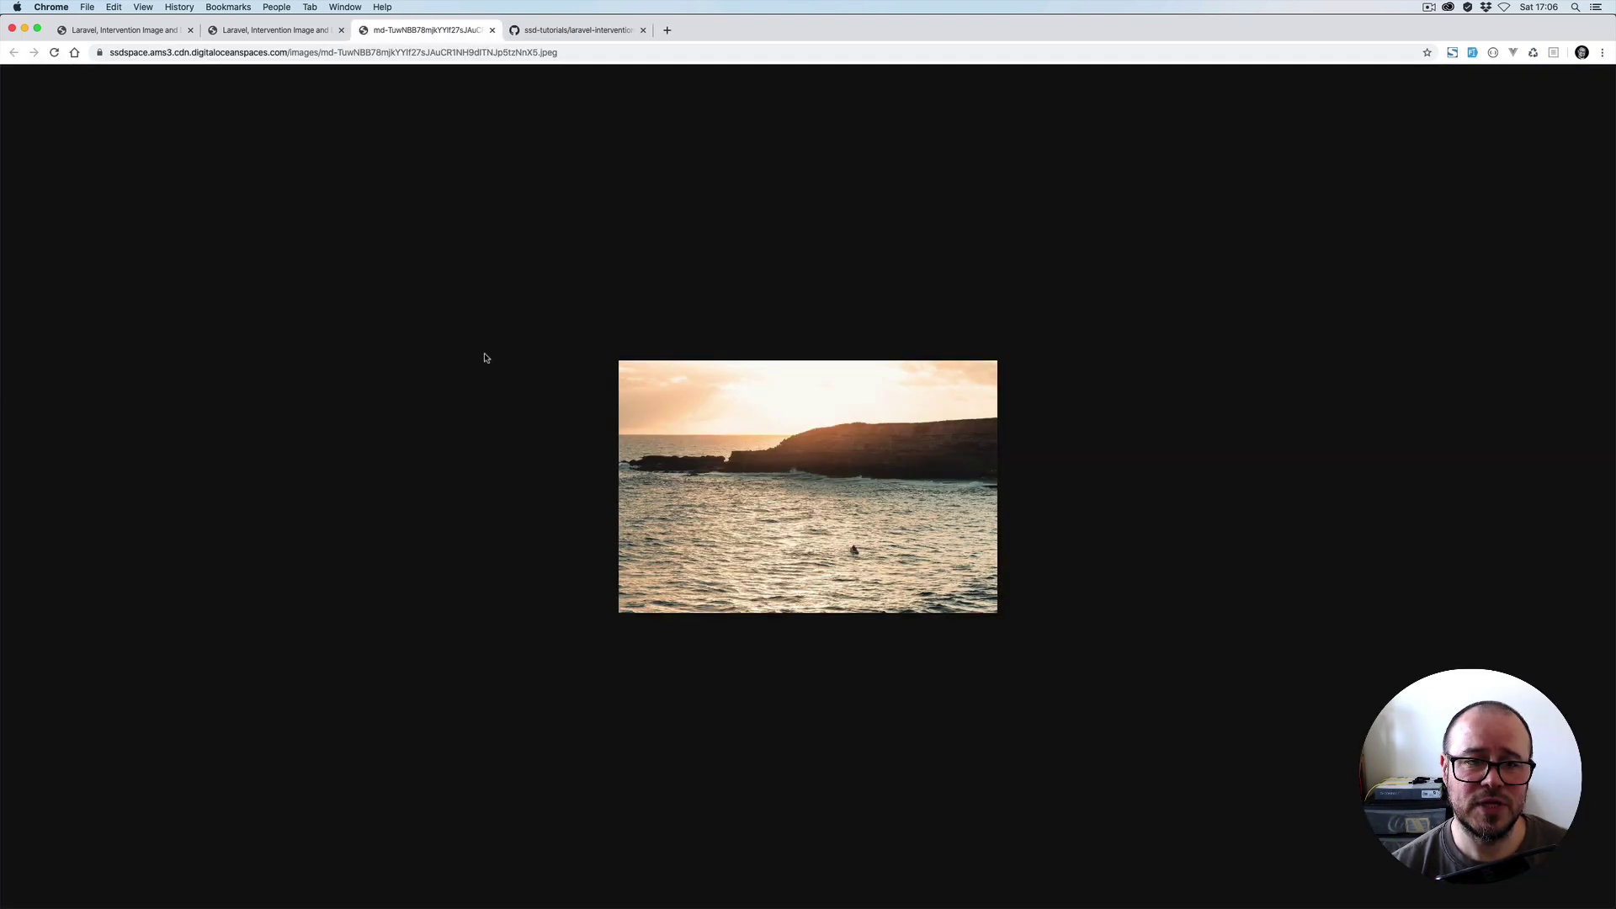
key(super+w)
click(540, 316)
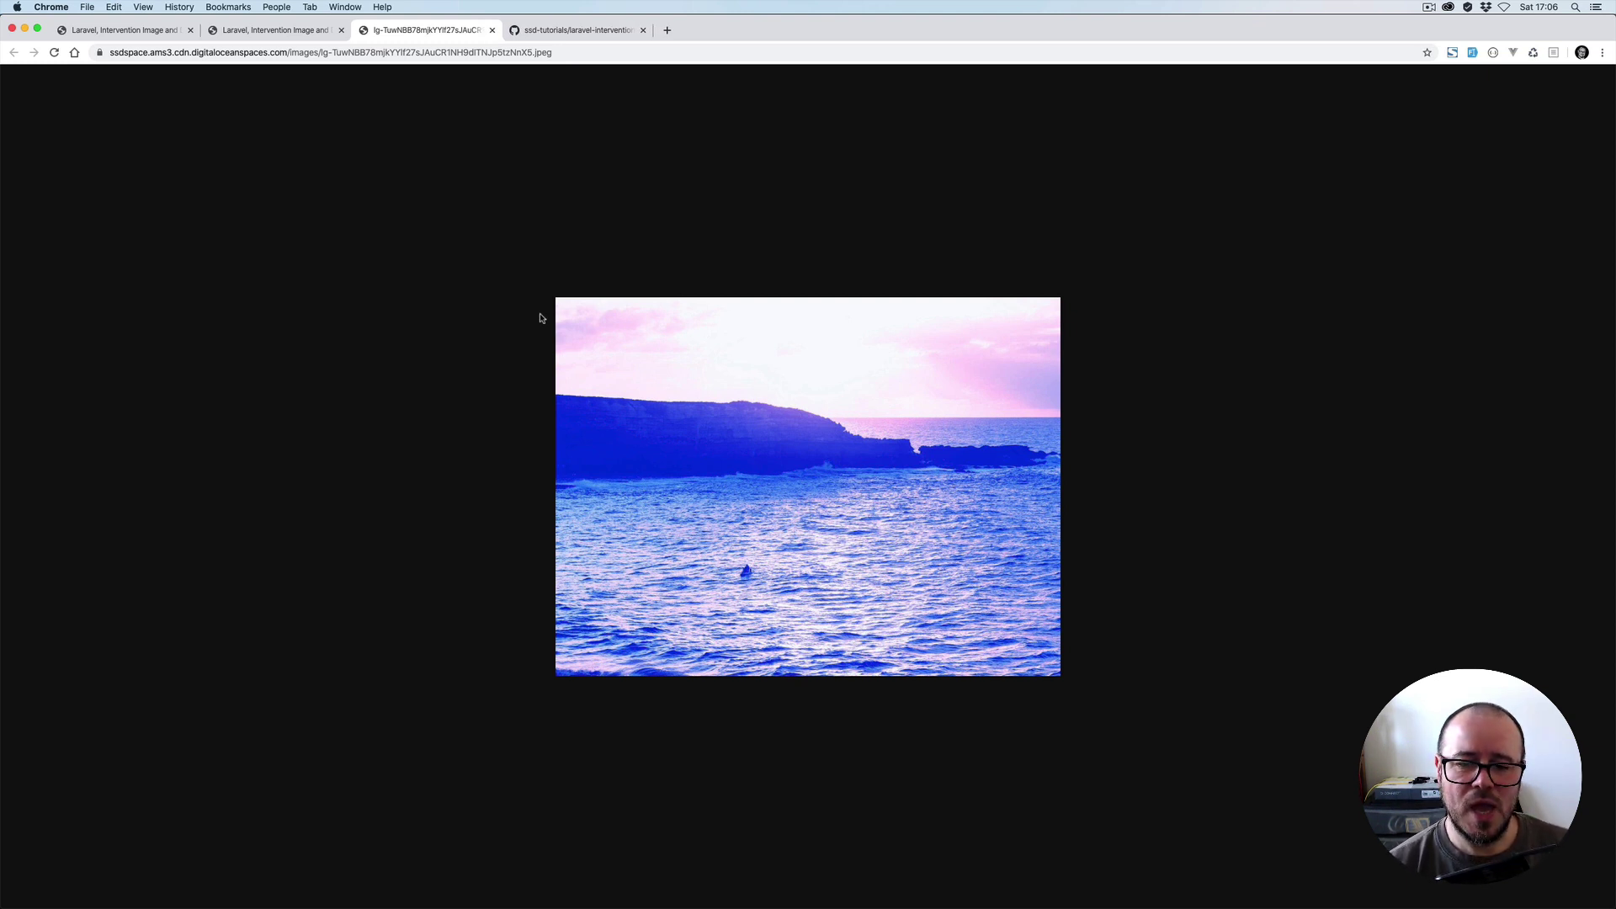
key(super+w)
click(593, 324)
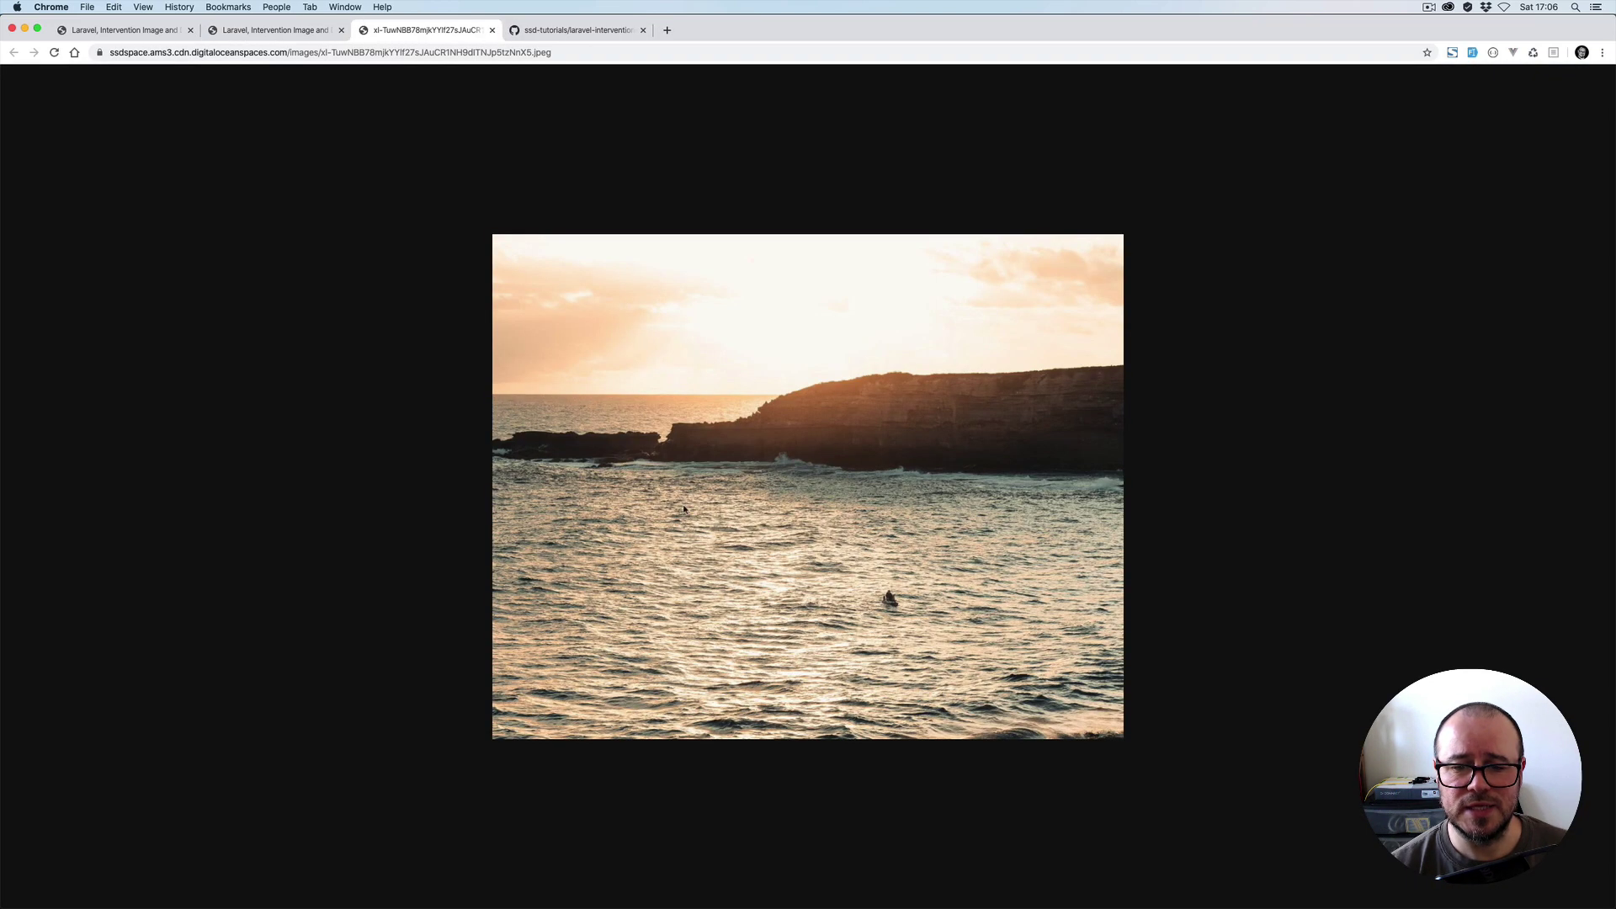
key(super+w)
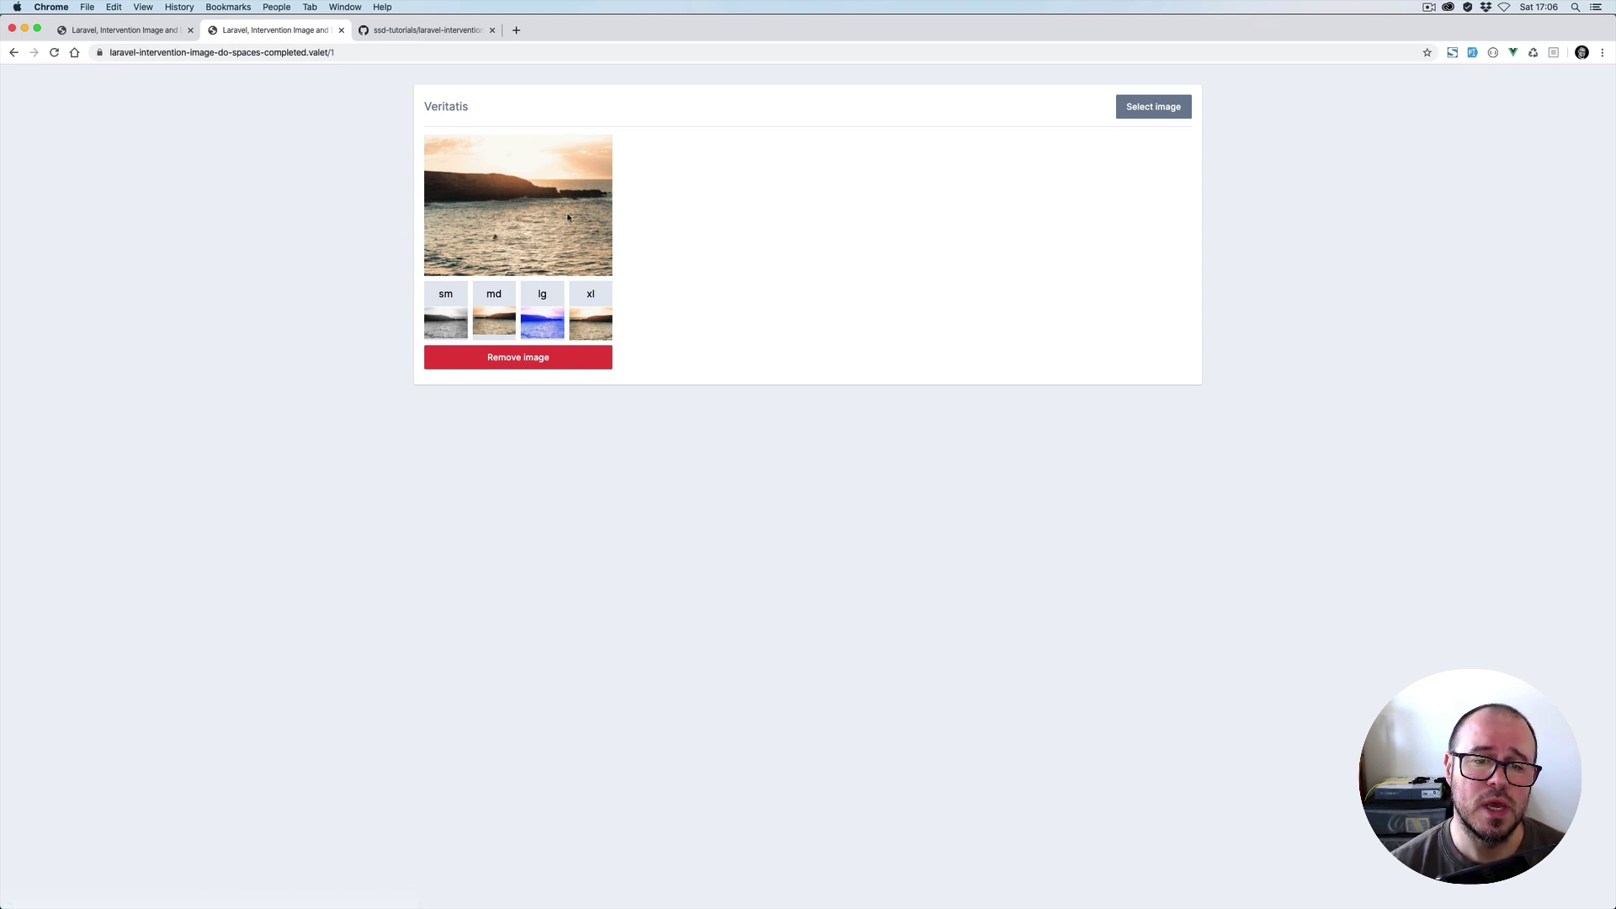
Reopen the four image variants one by one from sm to xl to compare their size, colour and flip effects
click(456, 324)
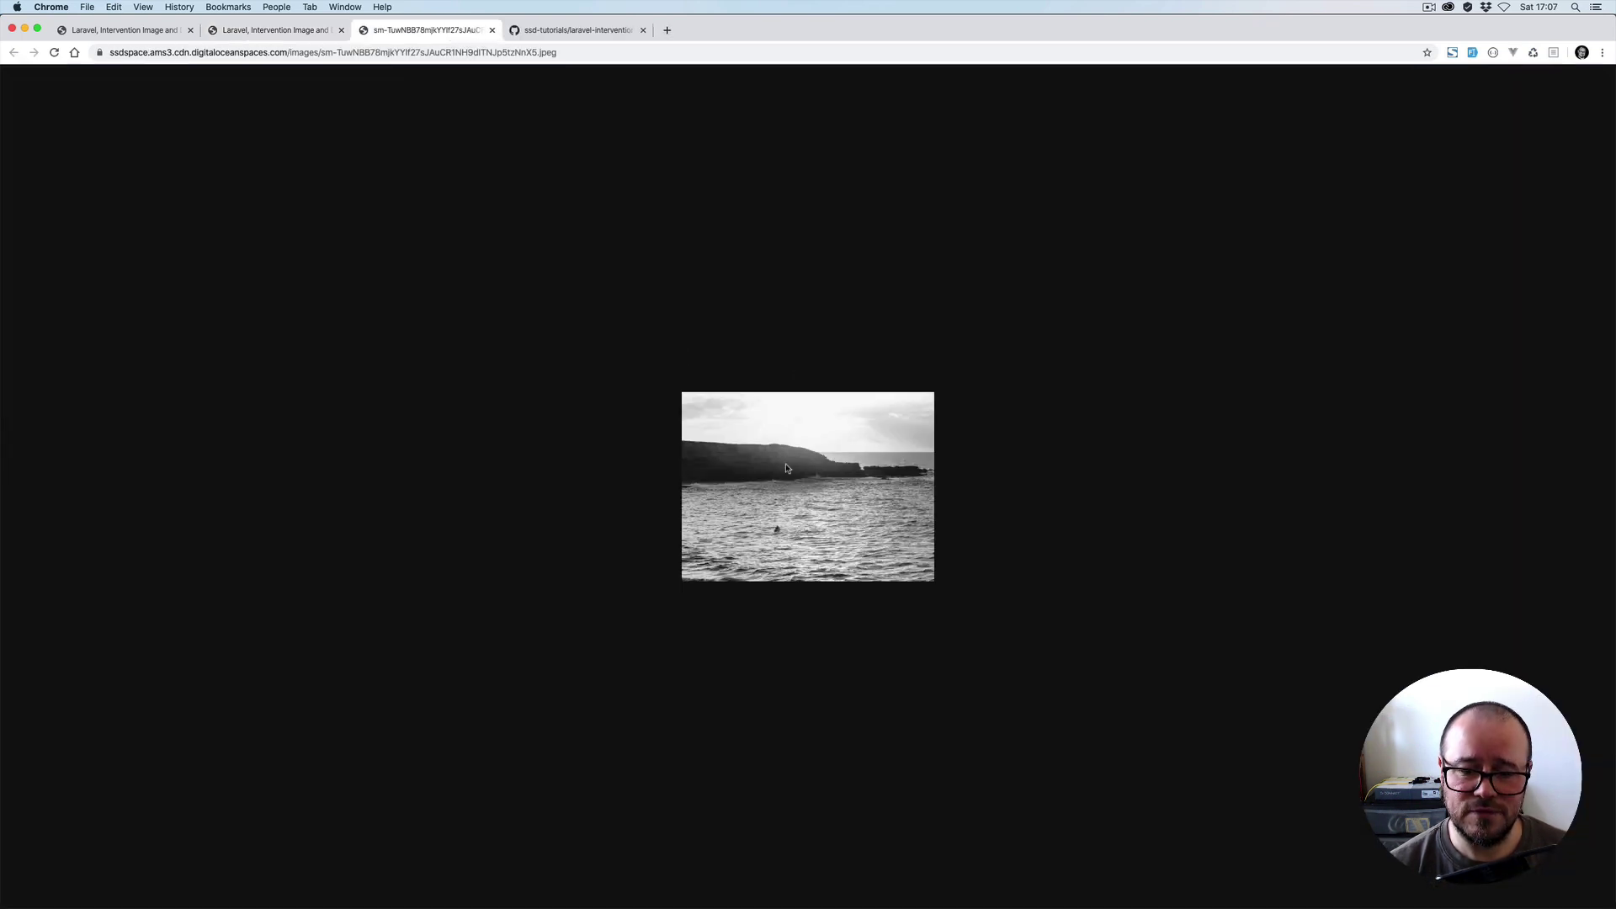
key(super+w)
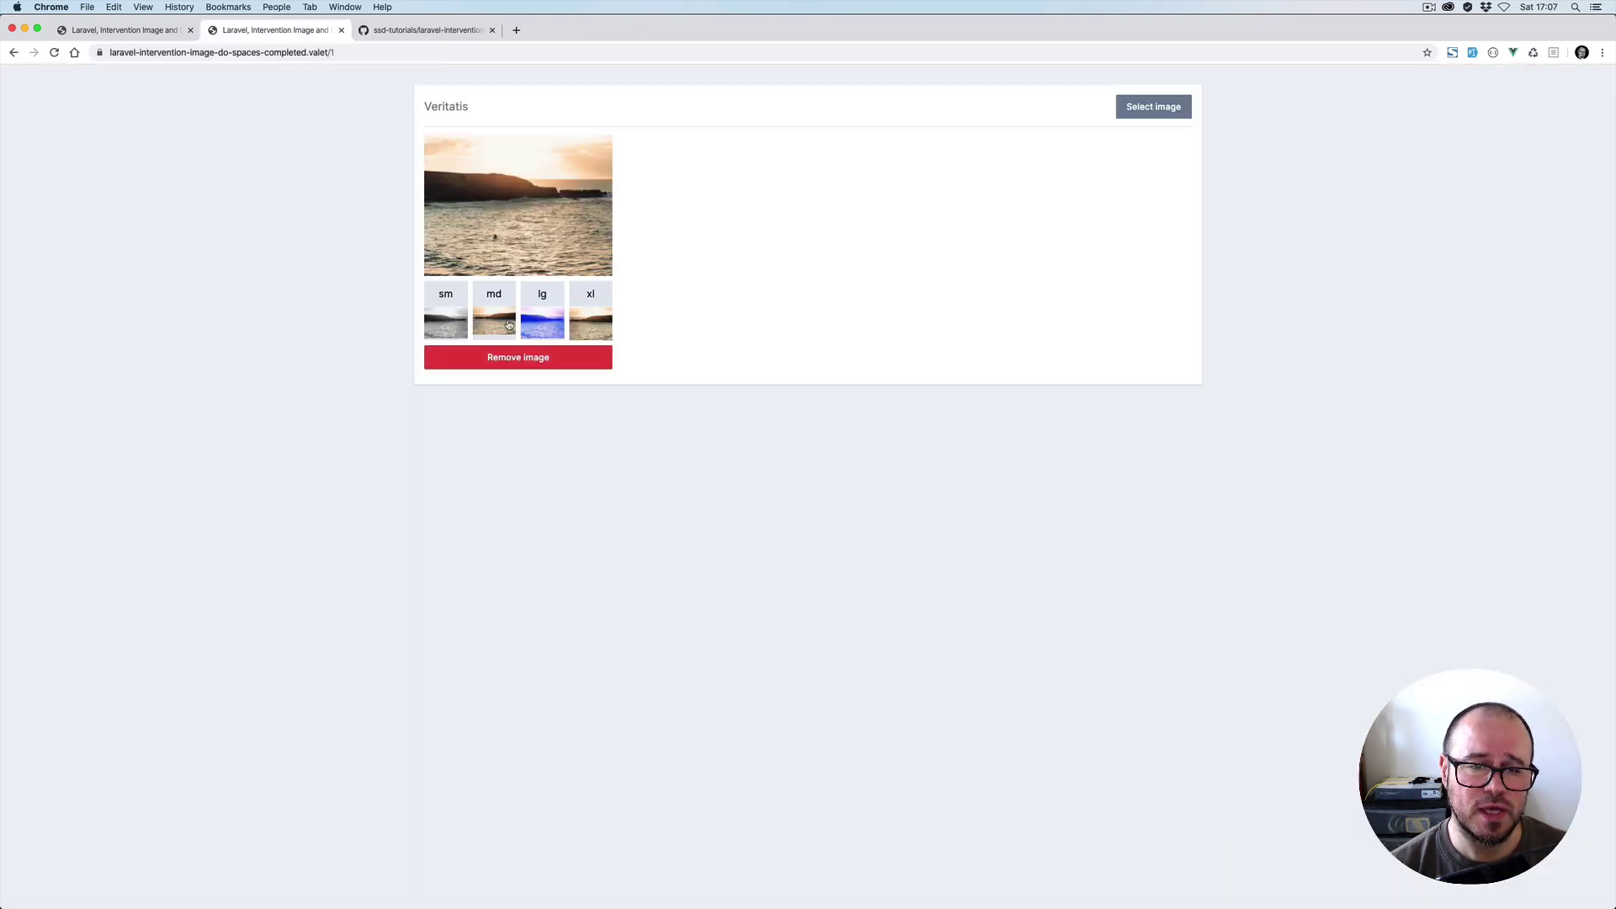
click(499, 328)
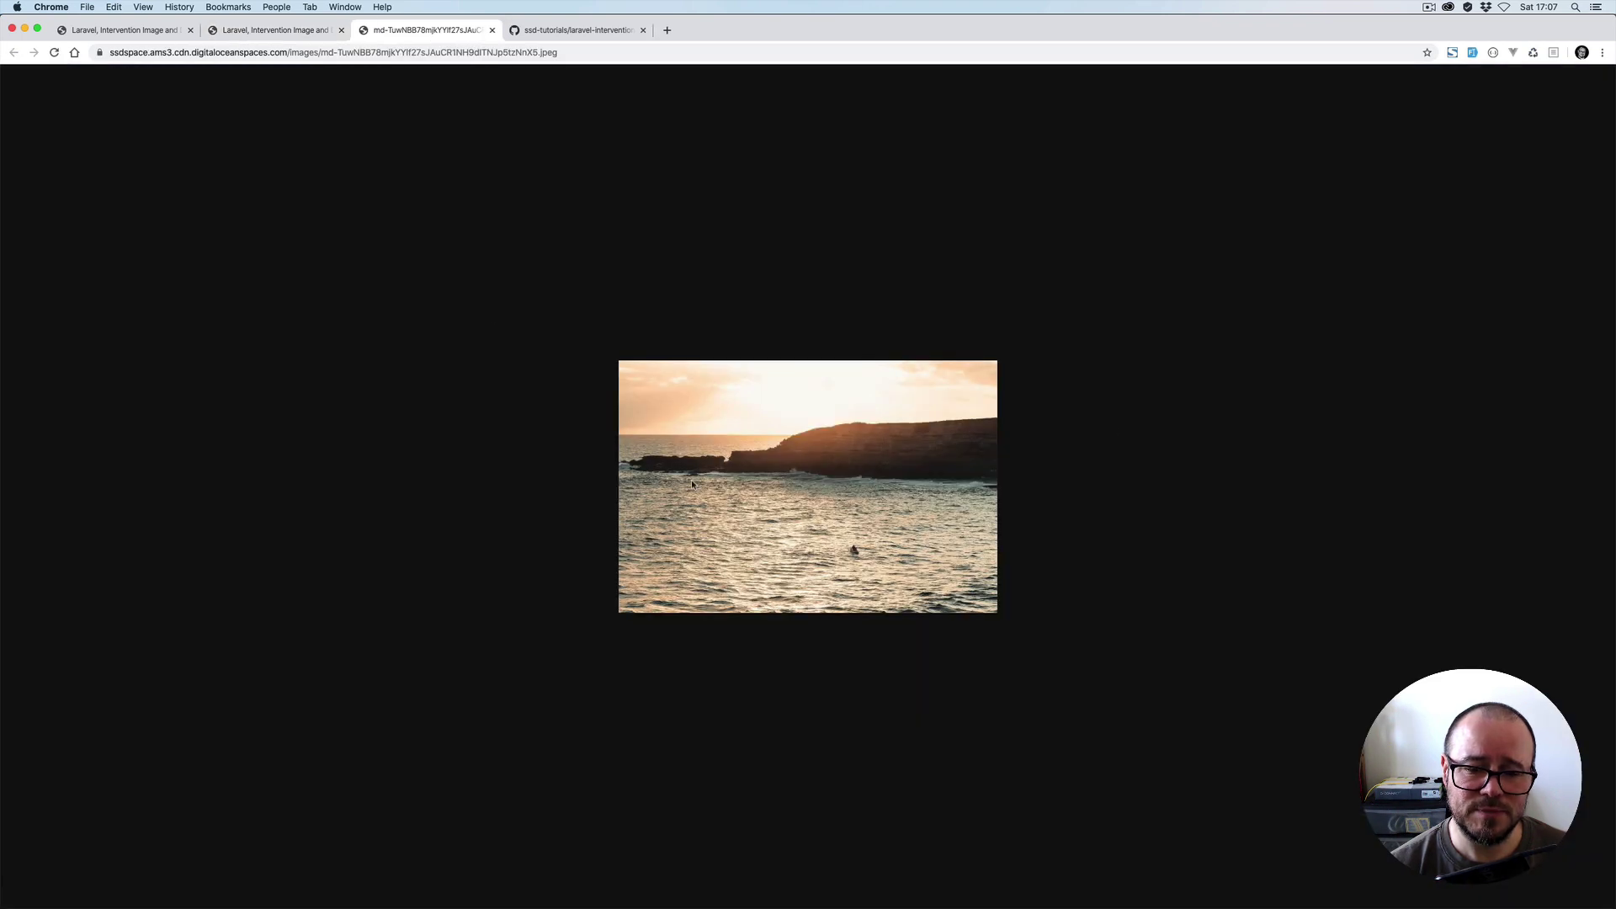
key(super+w)
click(541, 320)
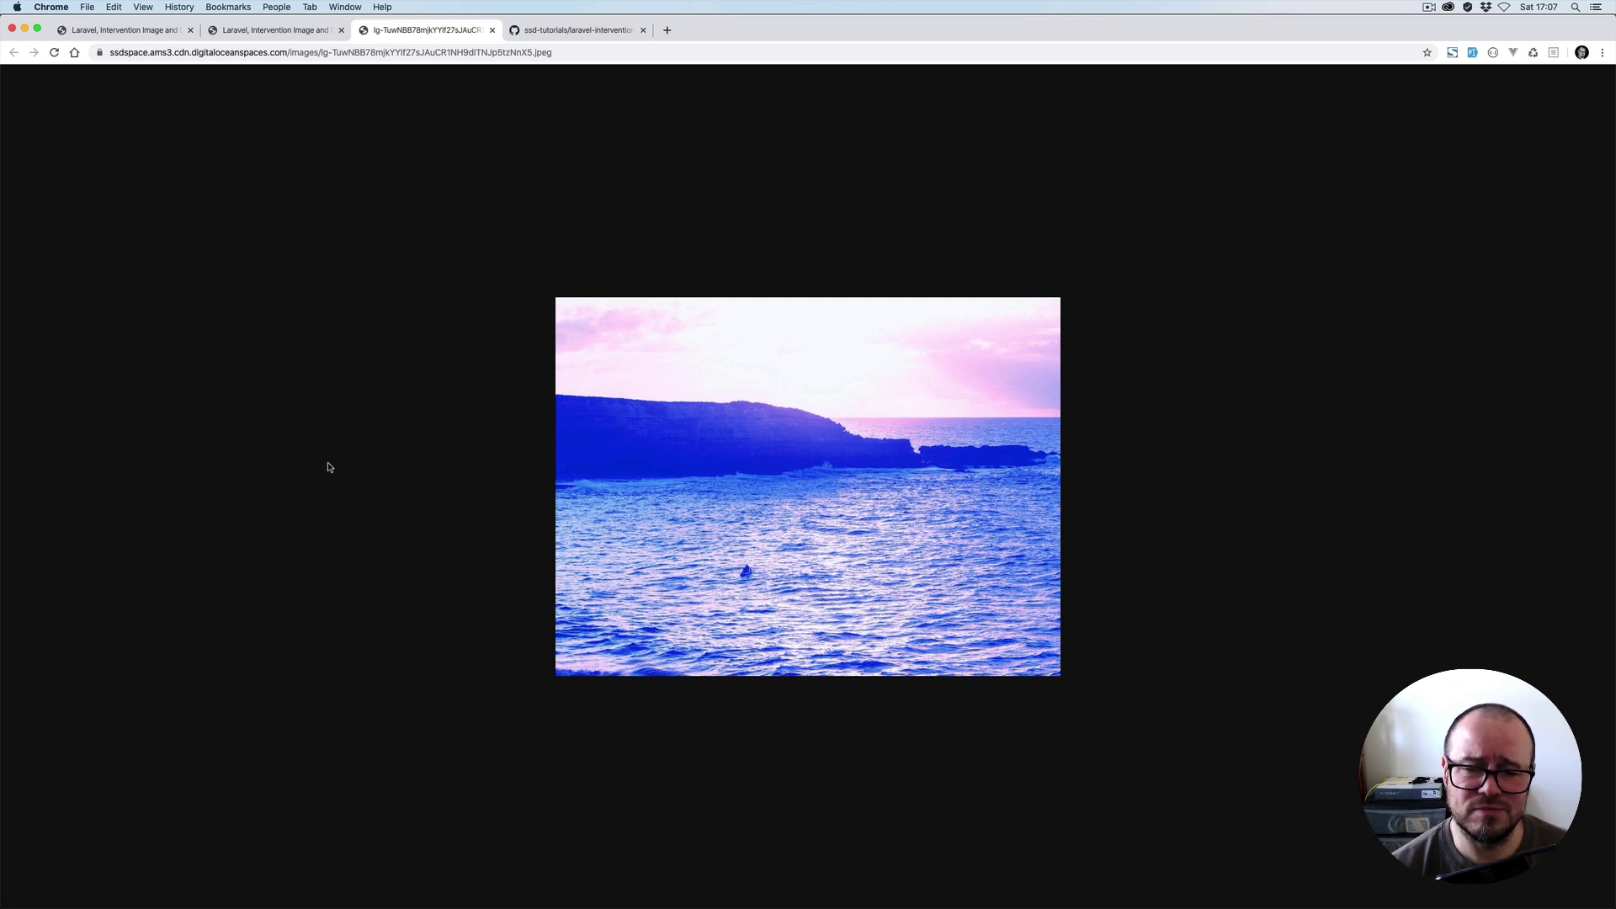
key(super+w)
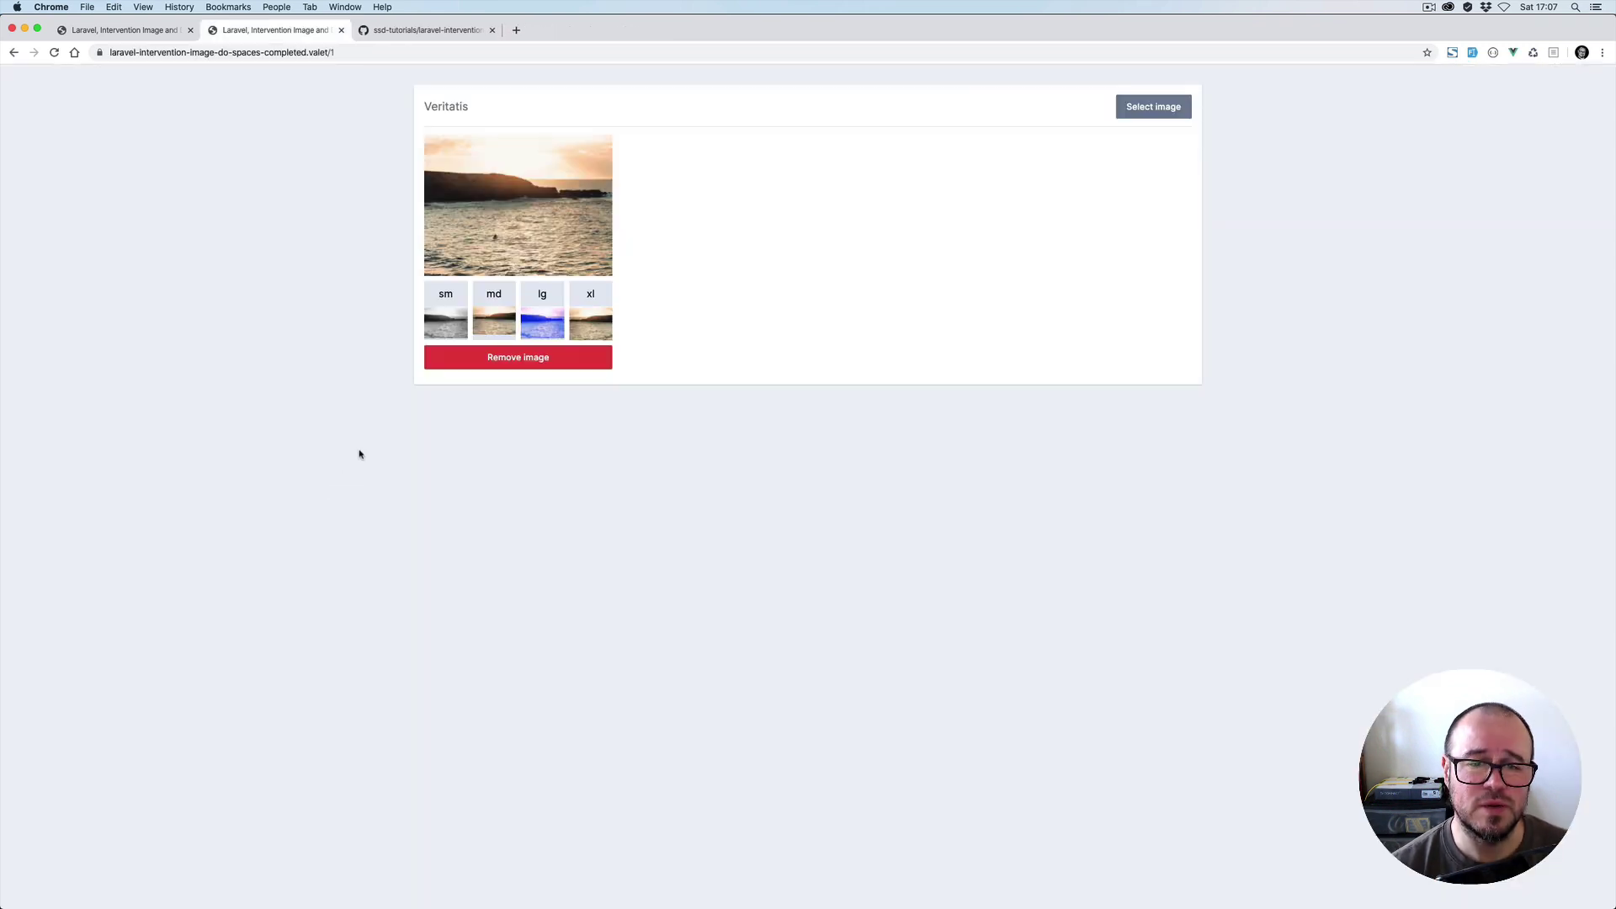
click(594, 323)
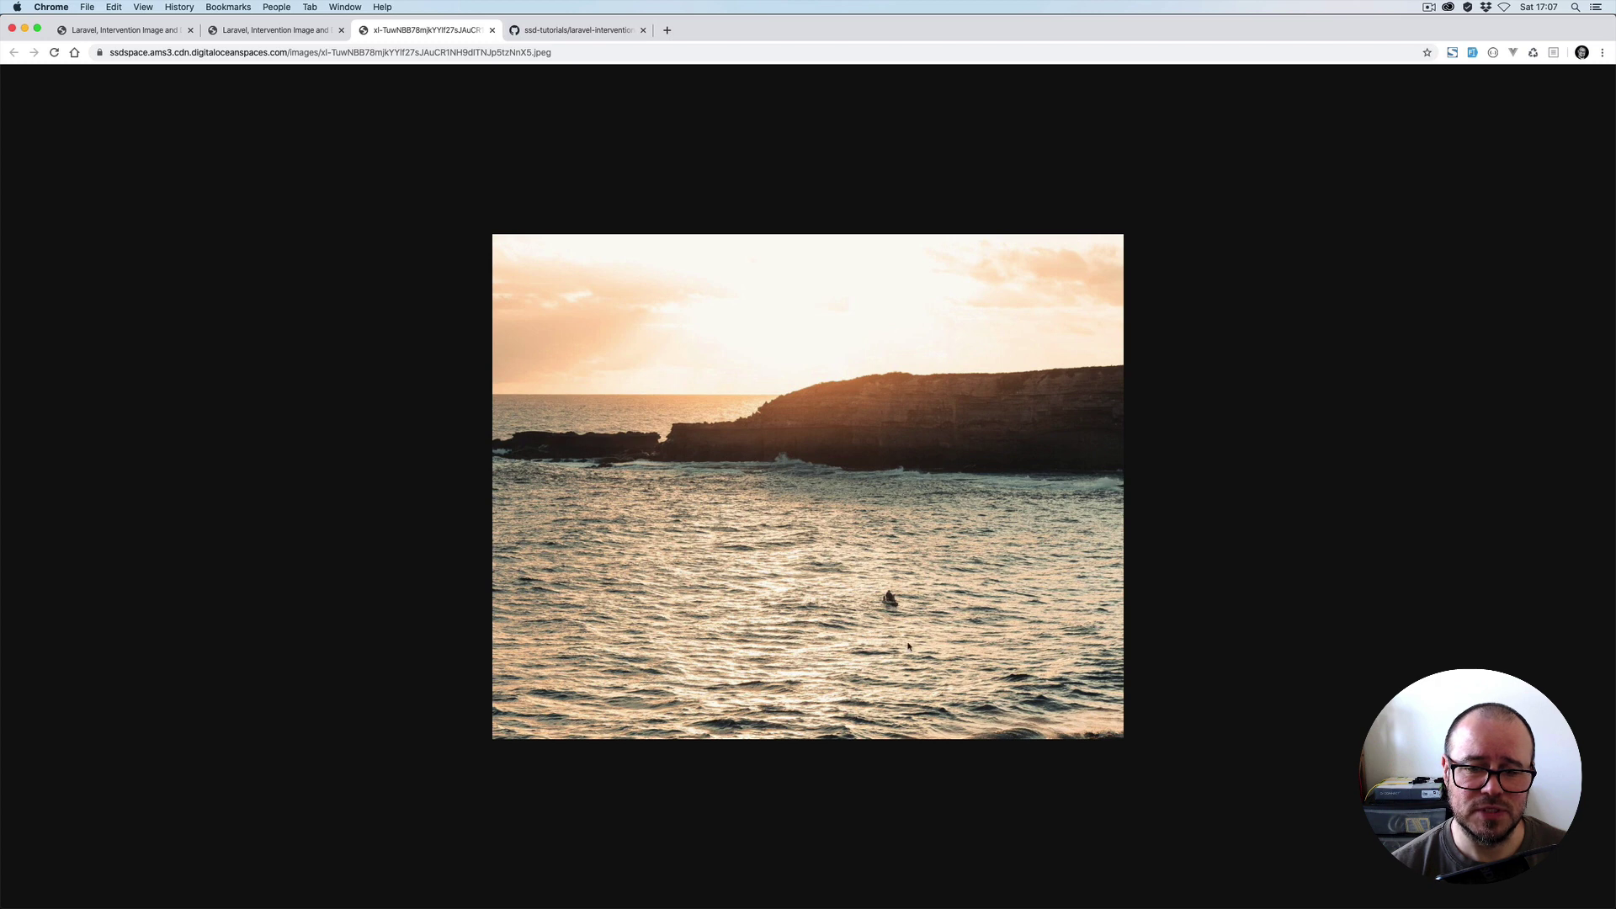
key(super+w)
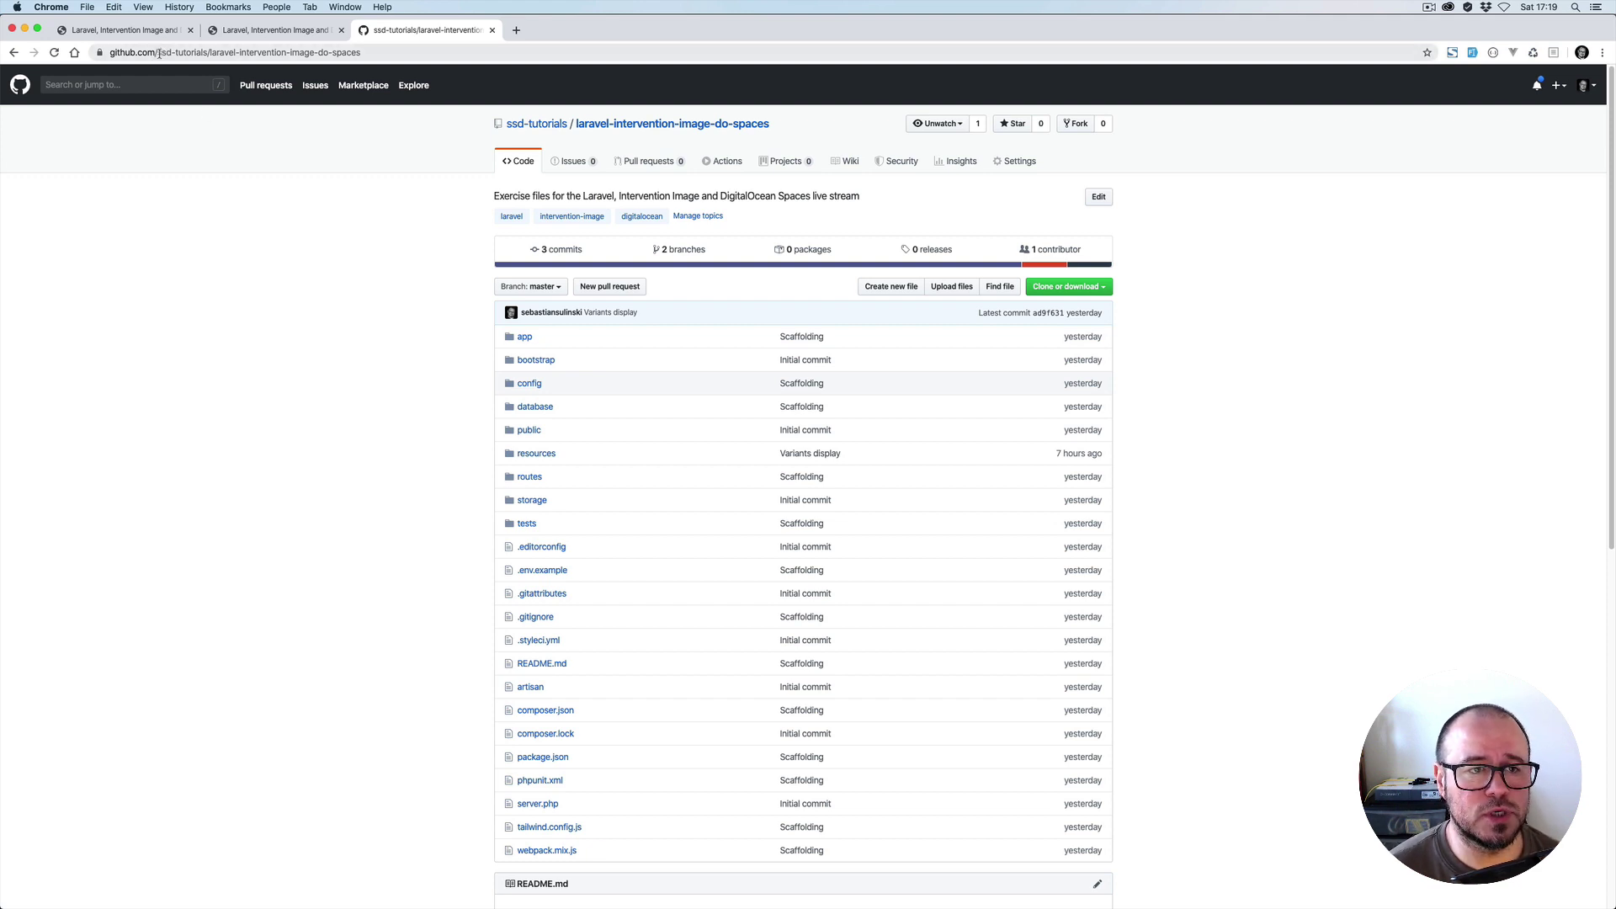
Examine the laravel-intervention-image-do-spaces repository on GitHub, including its clone options and the README's project setup commands up to the seeded migration
drag(158, 53, 213, 56)
double_click(214, 55)
click(235, 200)
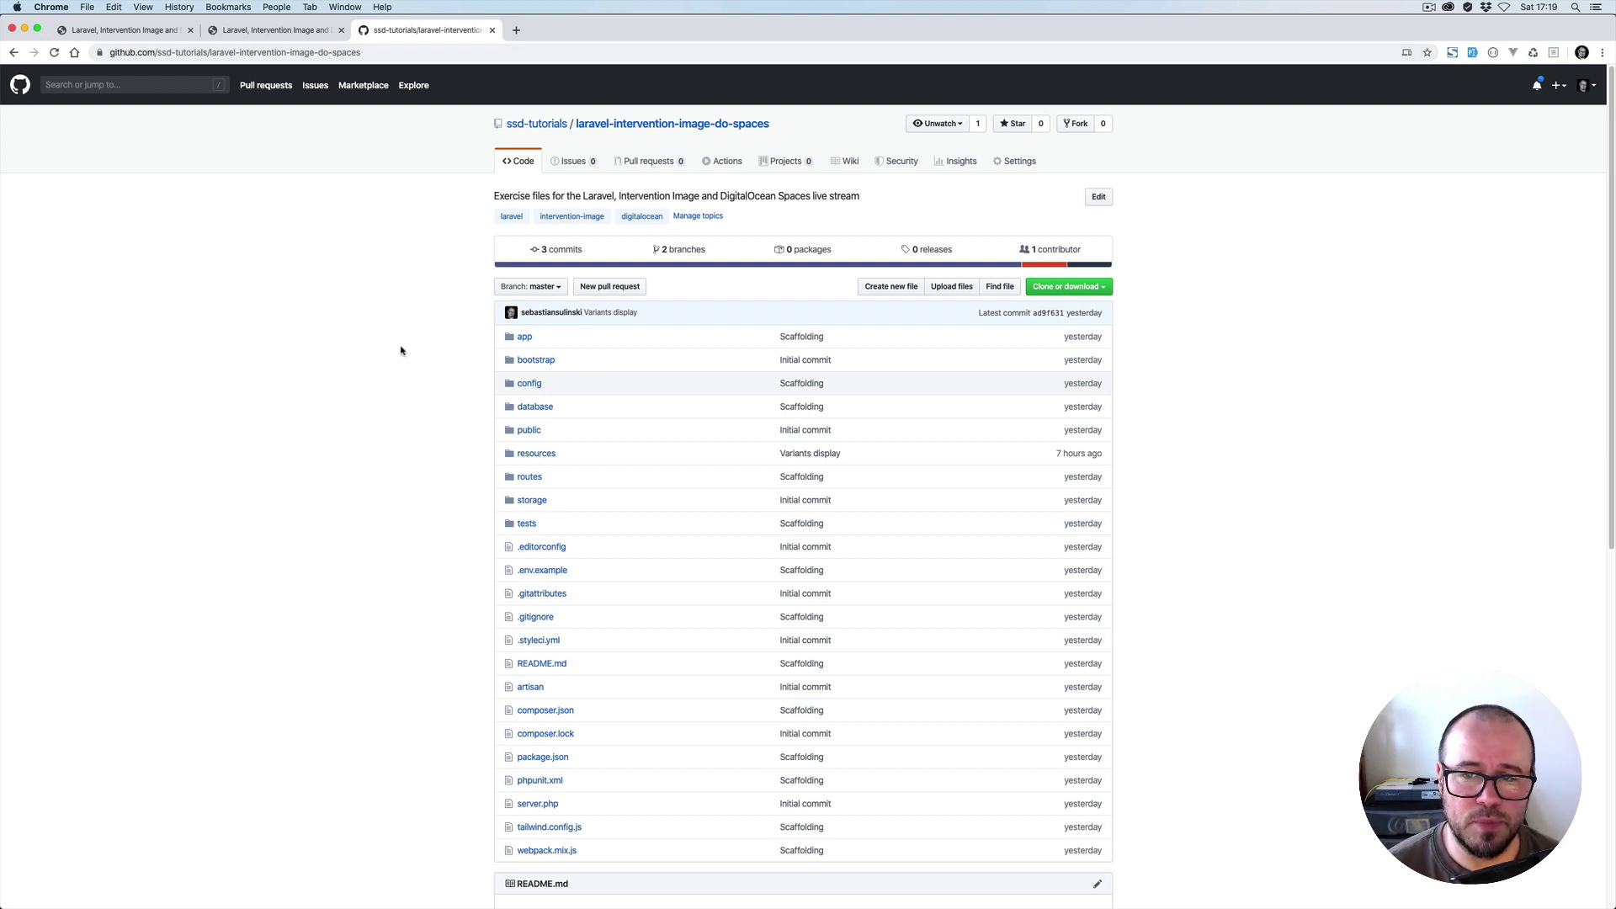
scroll(393, 352, down, 3)
click(1066, 162)
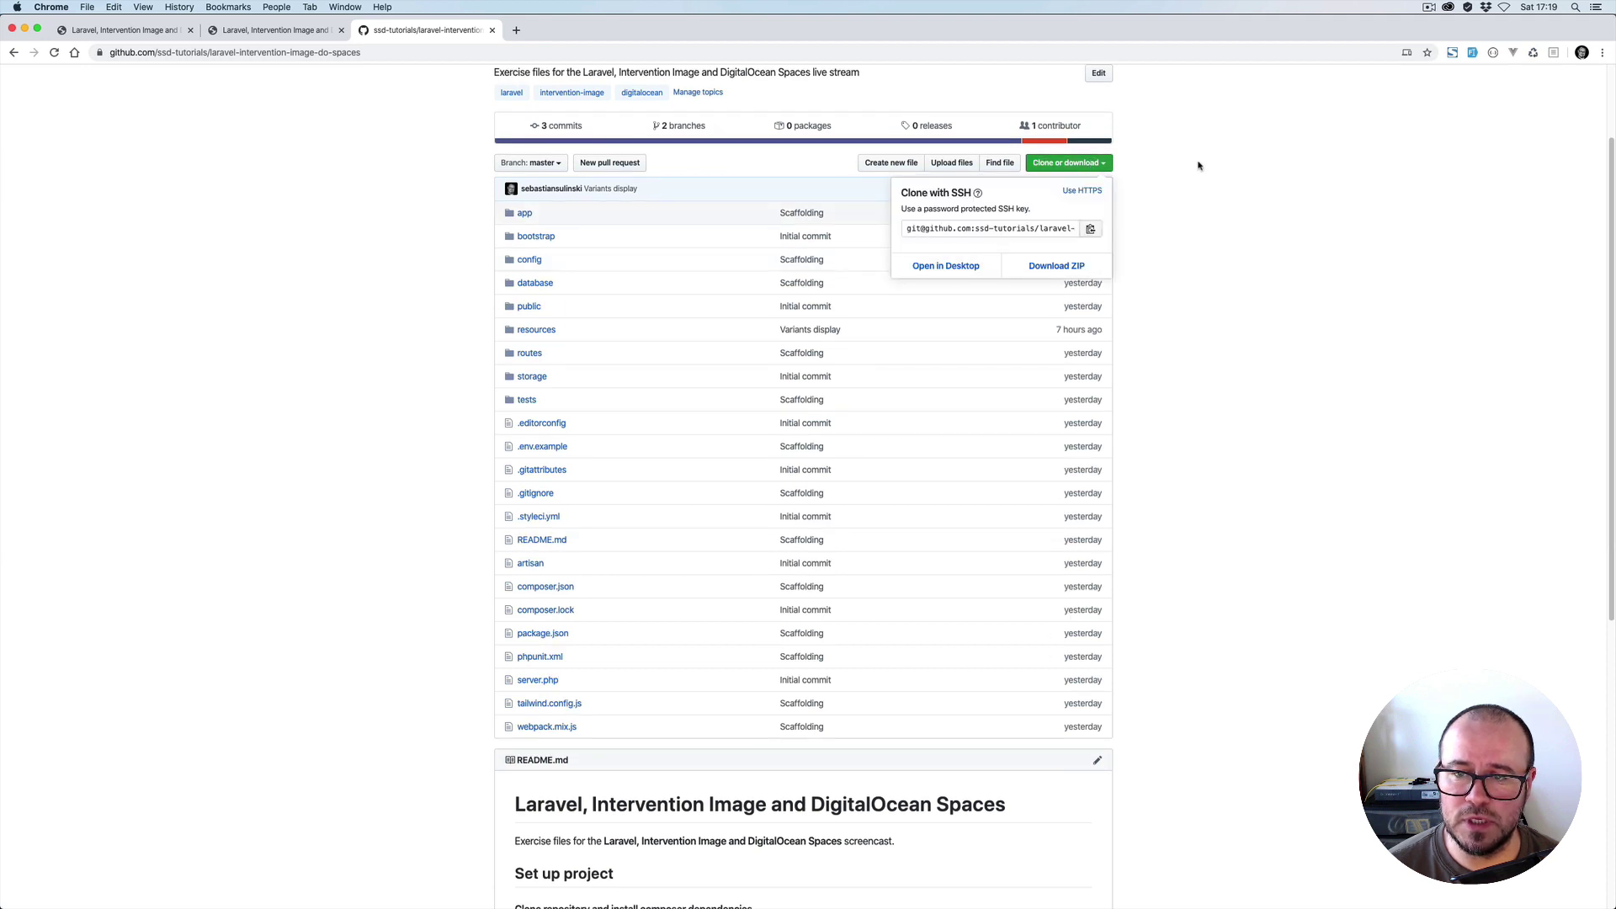
click(1169, 193)
scroll(330, 357, down, 12)
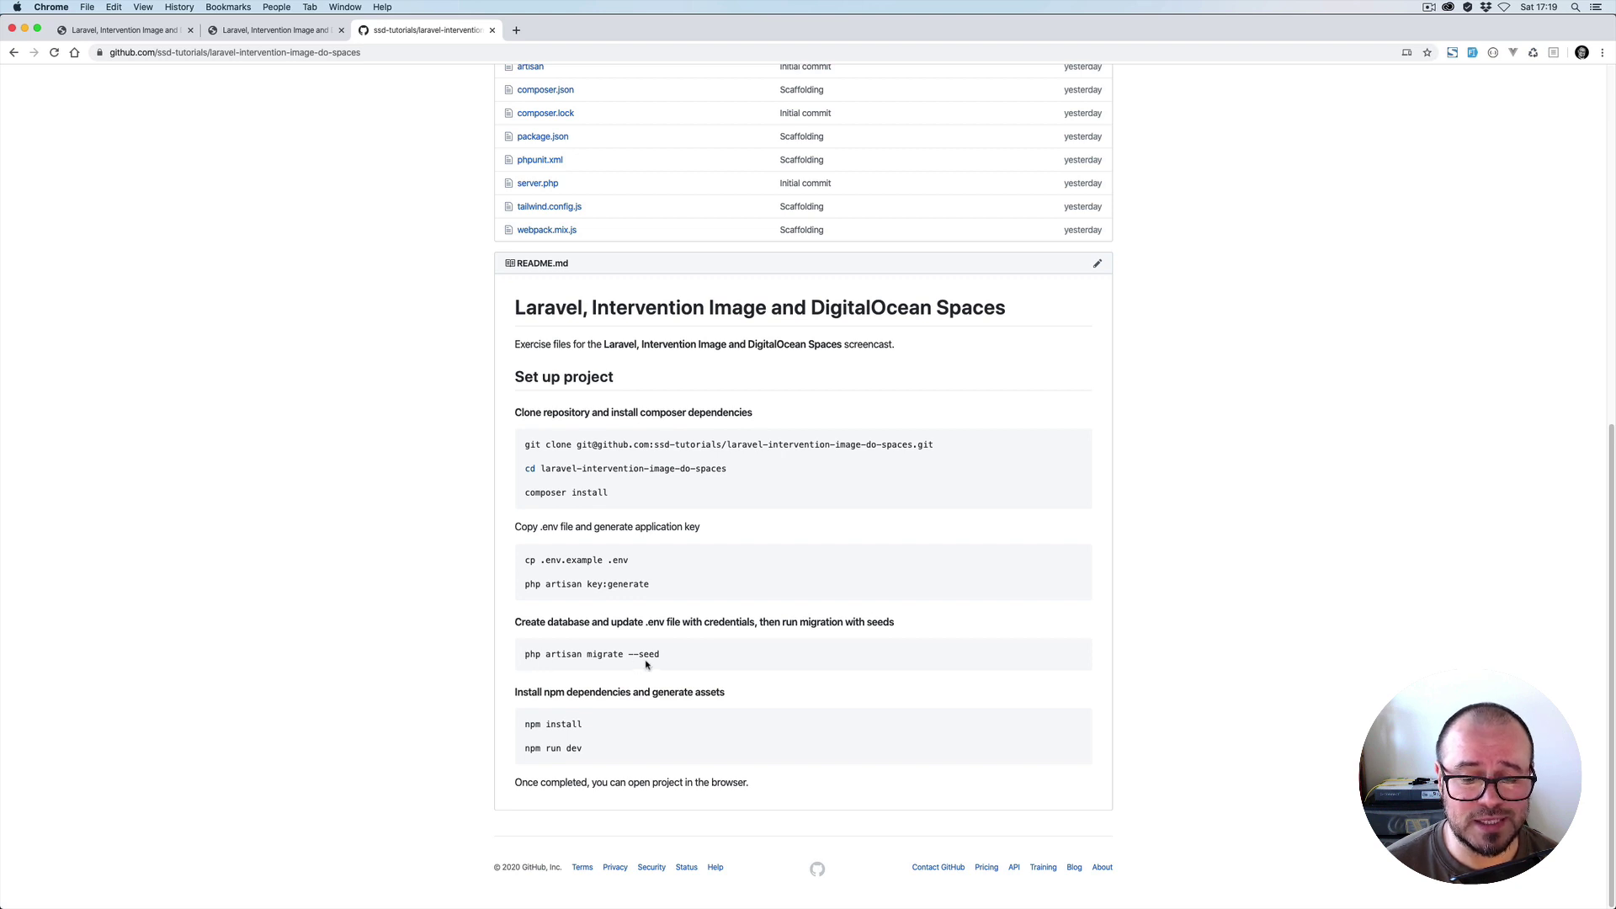
drag(677, 654, 517, 655)
click(653, 595)
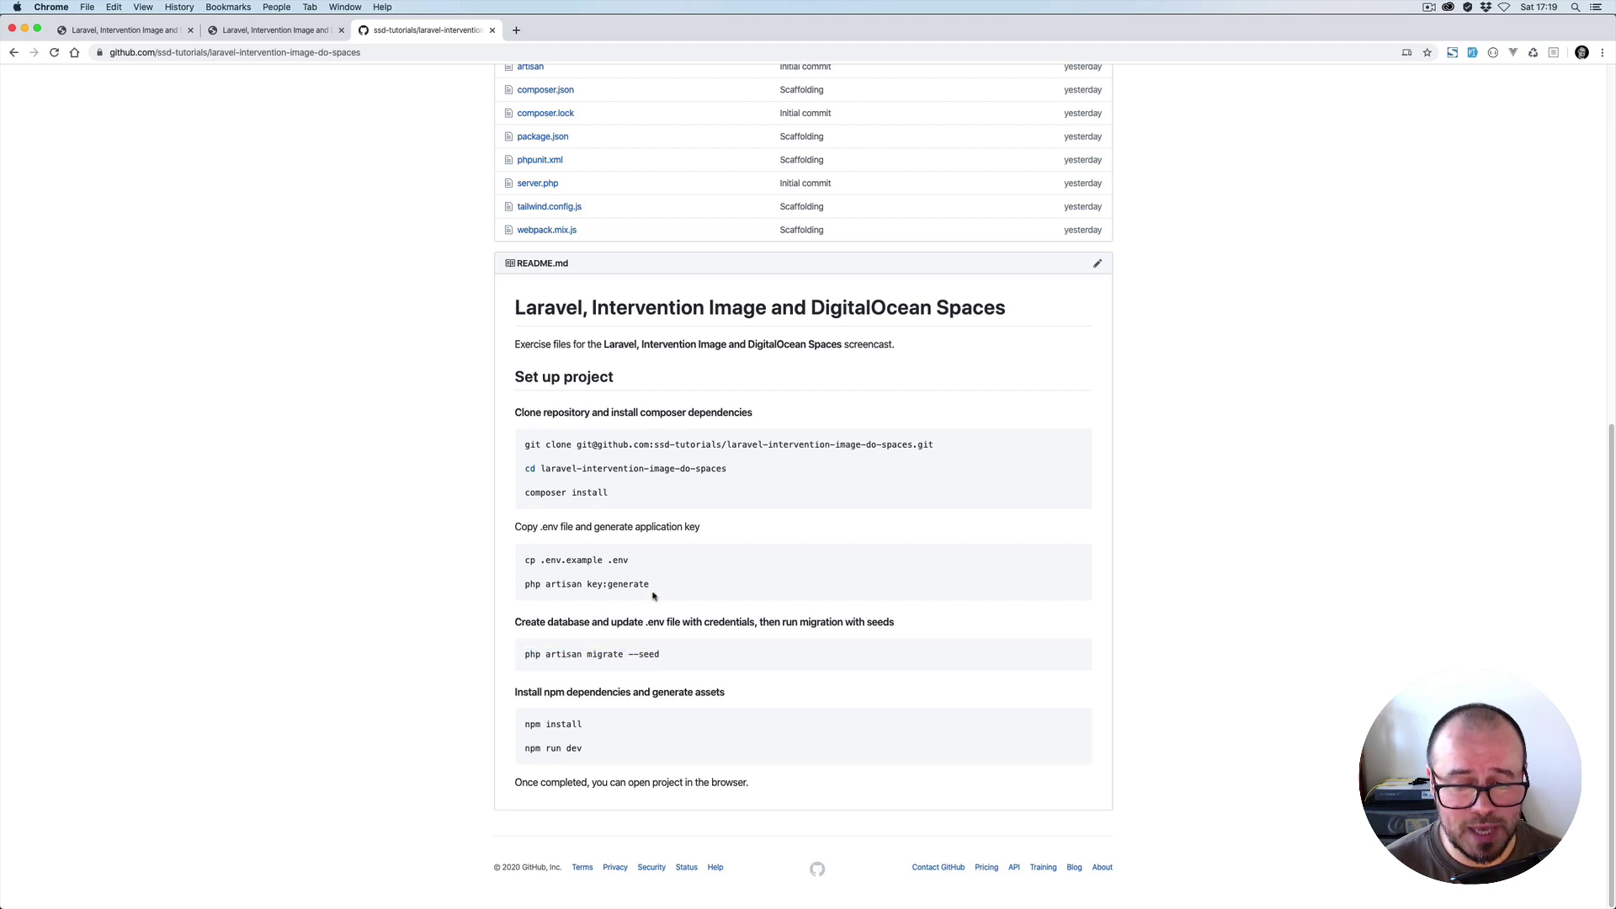
Switch to PhpStorm, open the project's .env file and examine the database name, username and password settings
key(super+Tab)
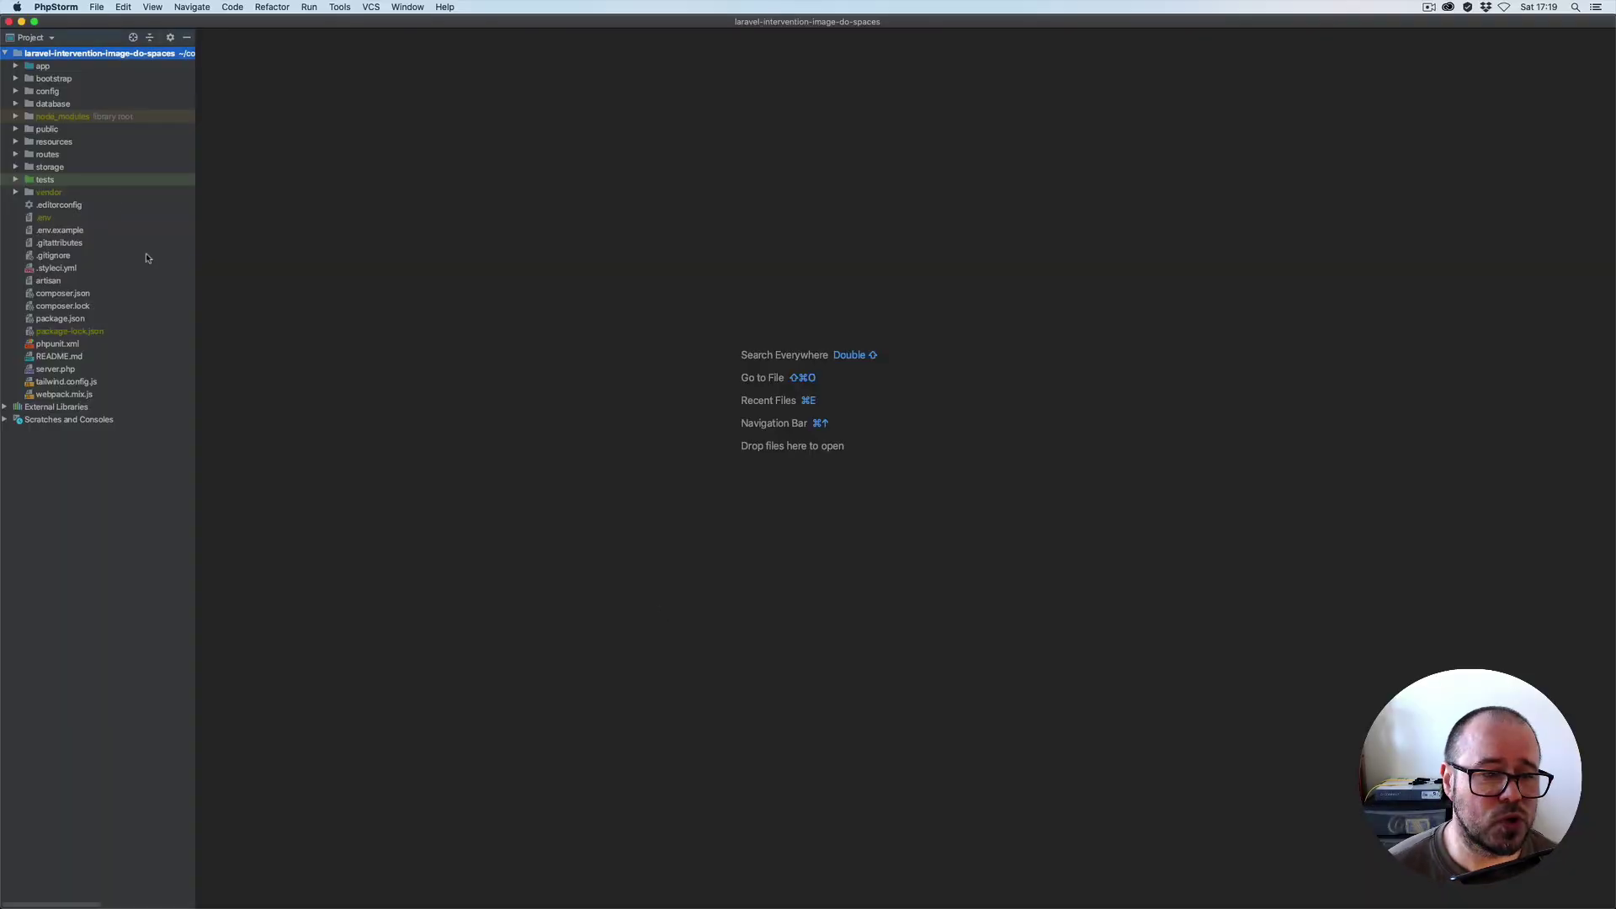
double_click(44, 218)
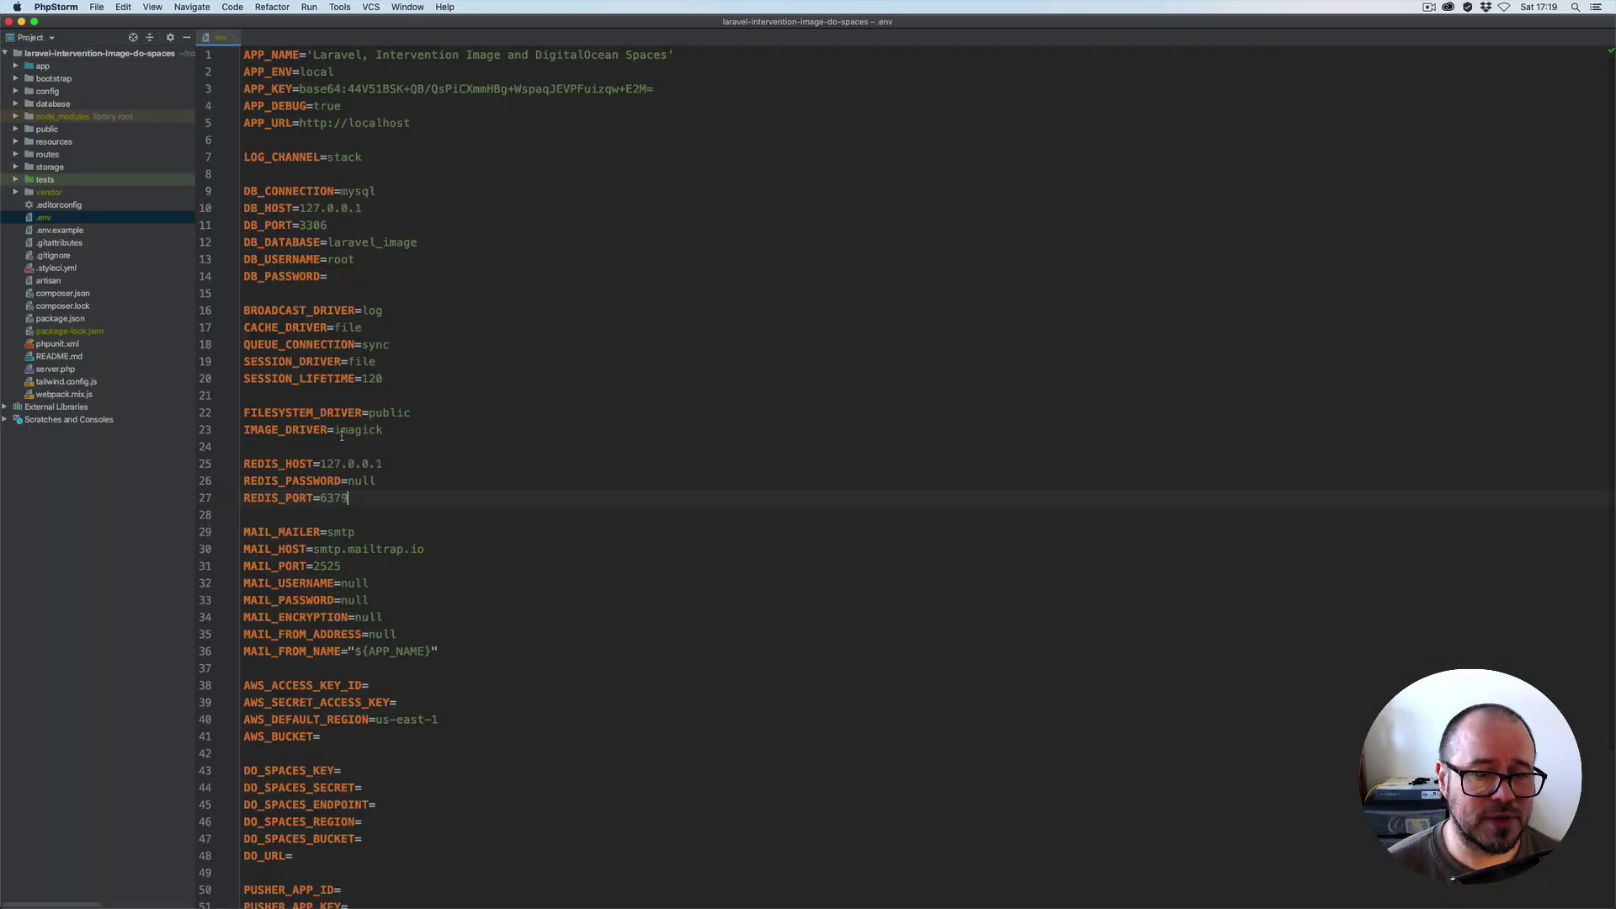
double_click(349, 243)
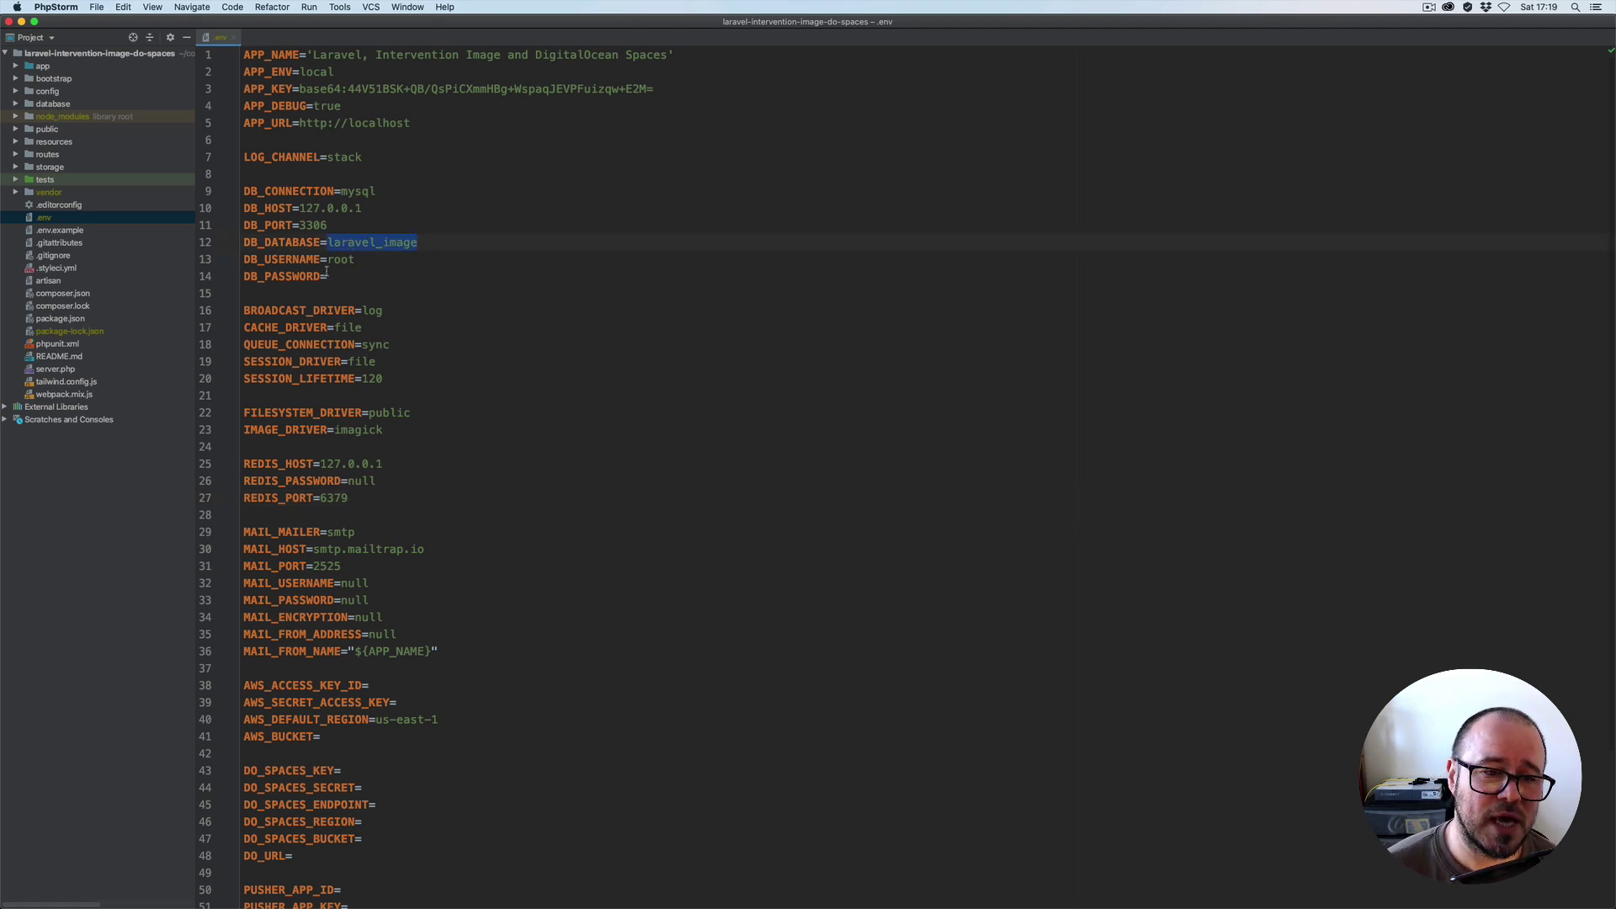
click(377, 259)
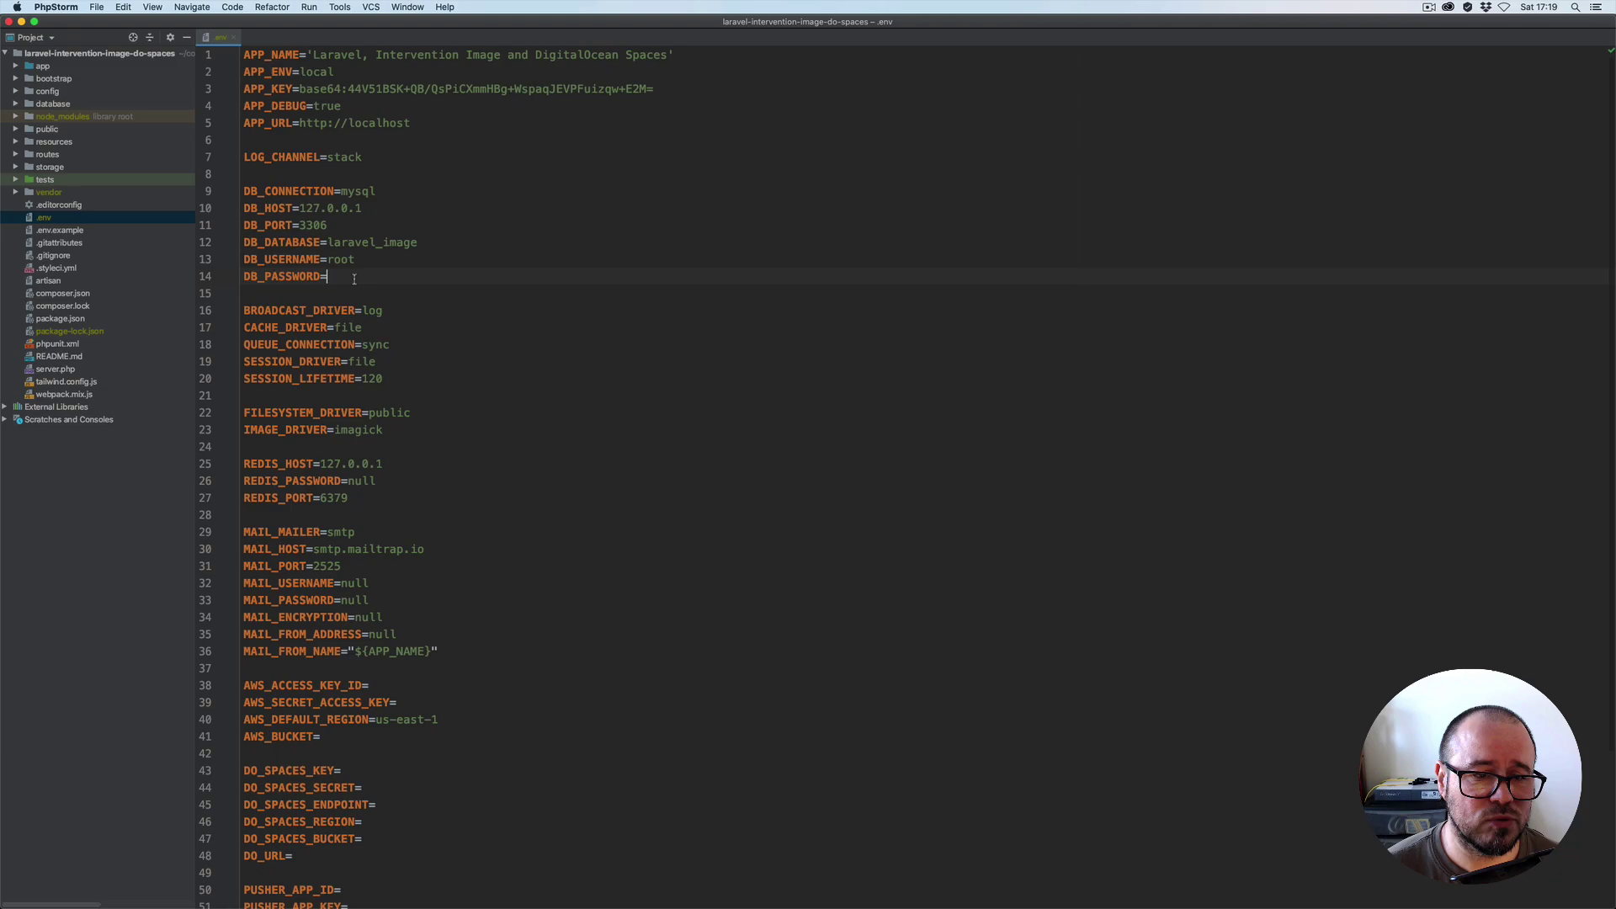
Switch to Chrome, view the Eveniet product page of the starter project and return to the Products list
key(super+Tab)
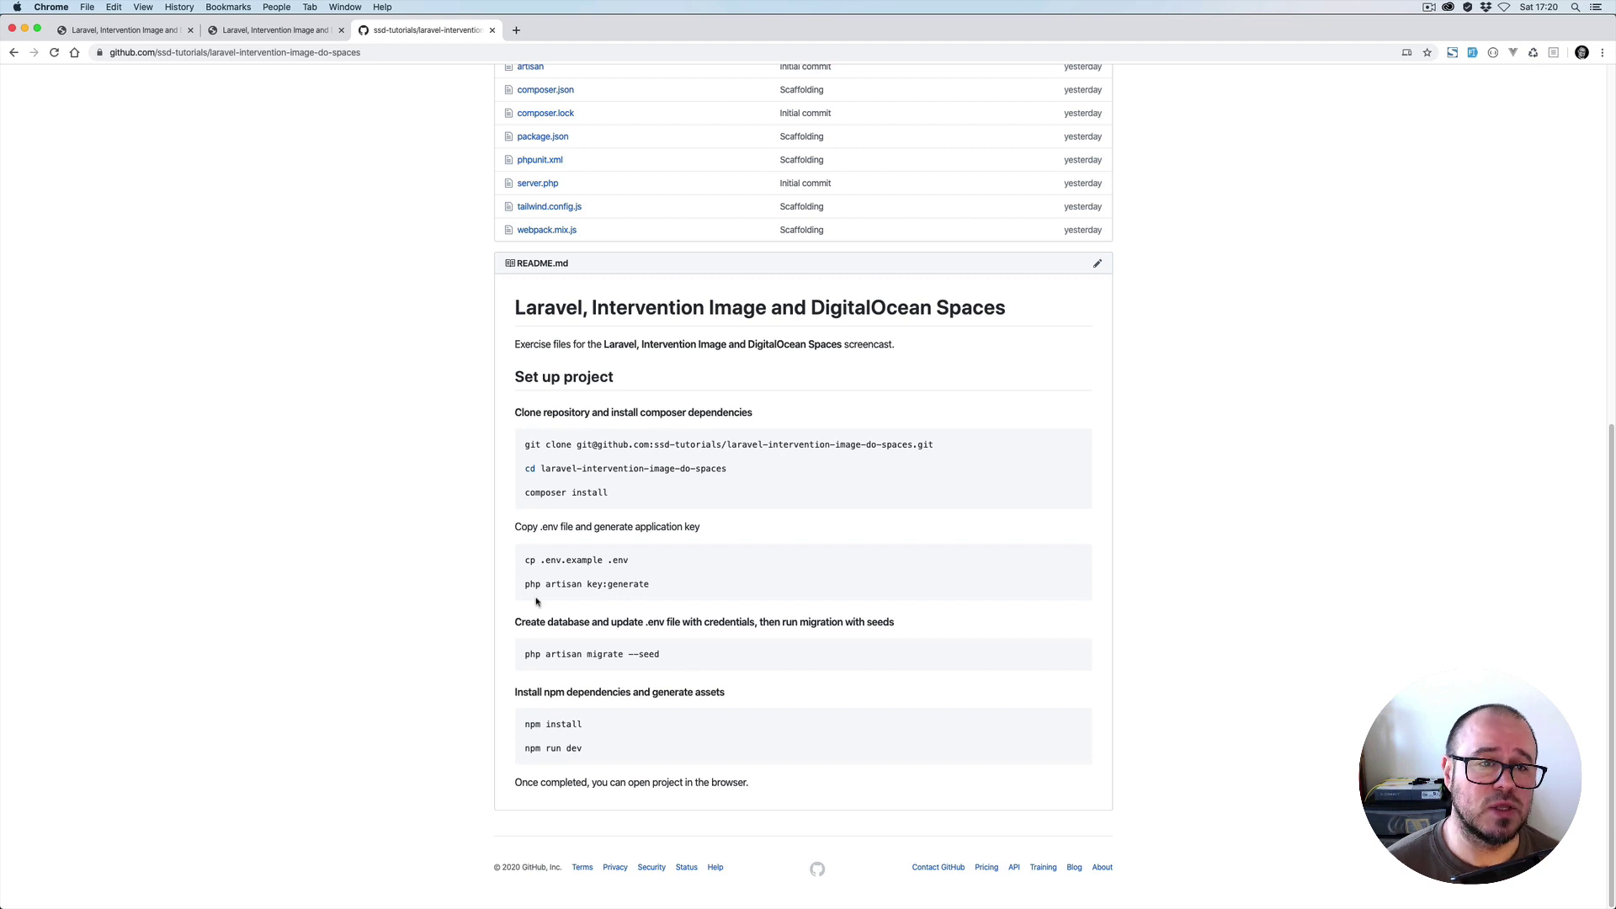
click(122, 29)
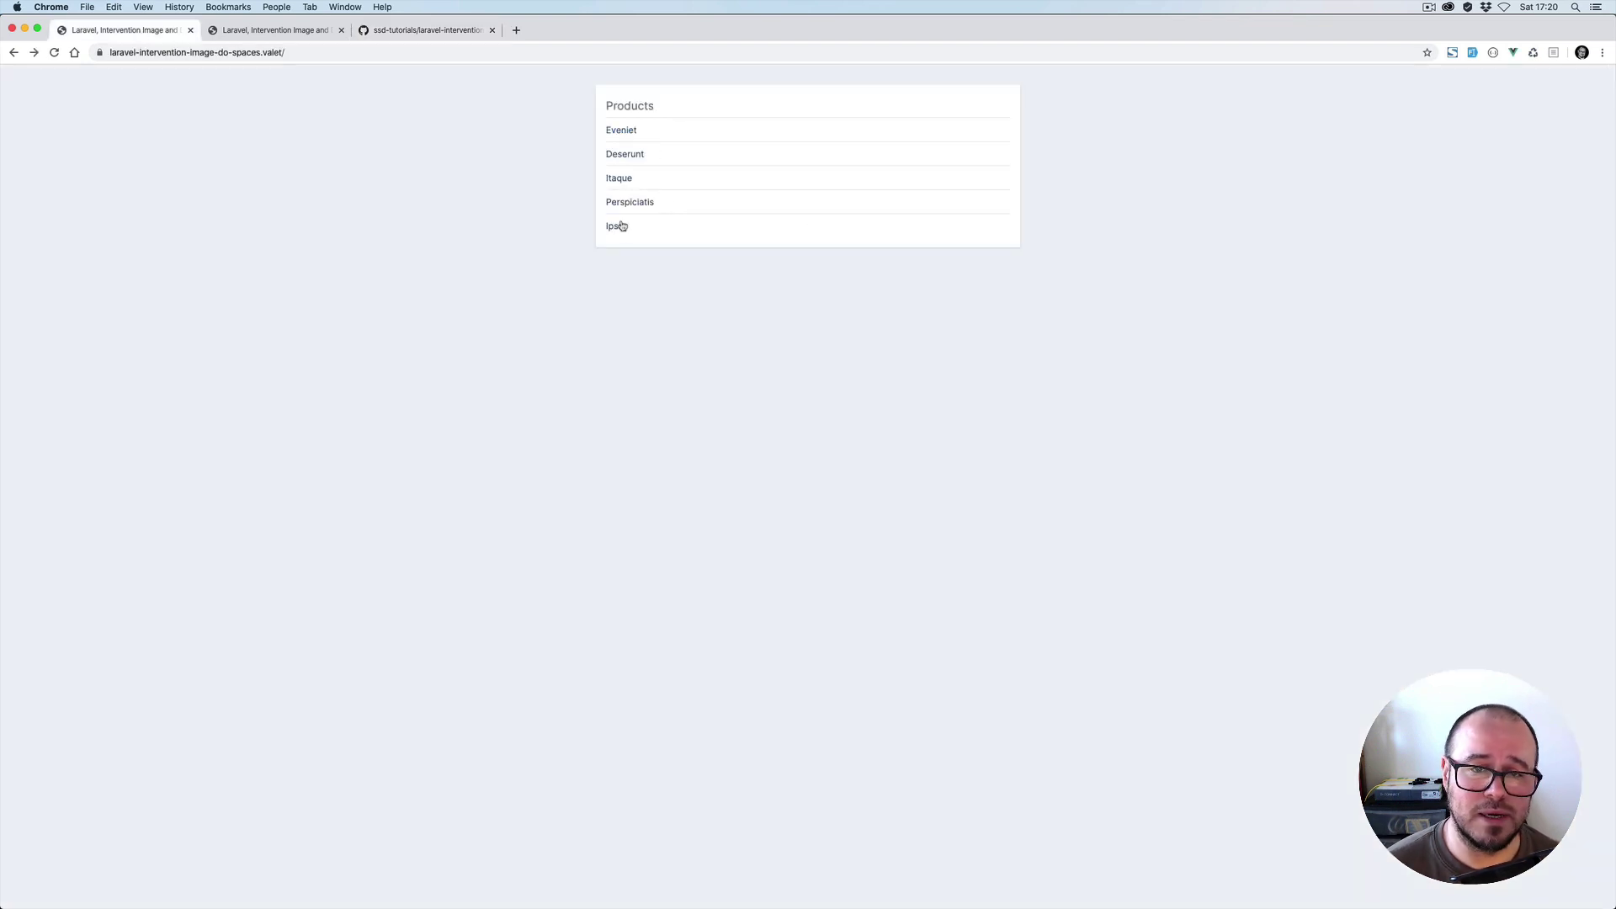
click(627, 129)
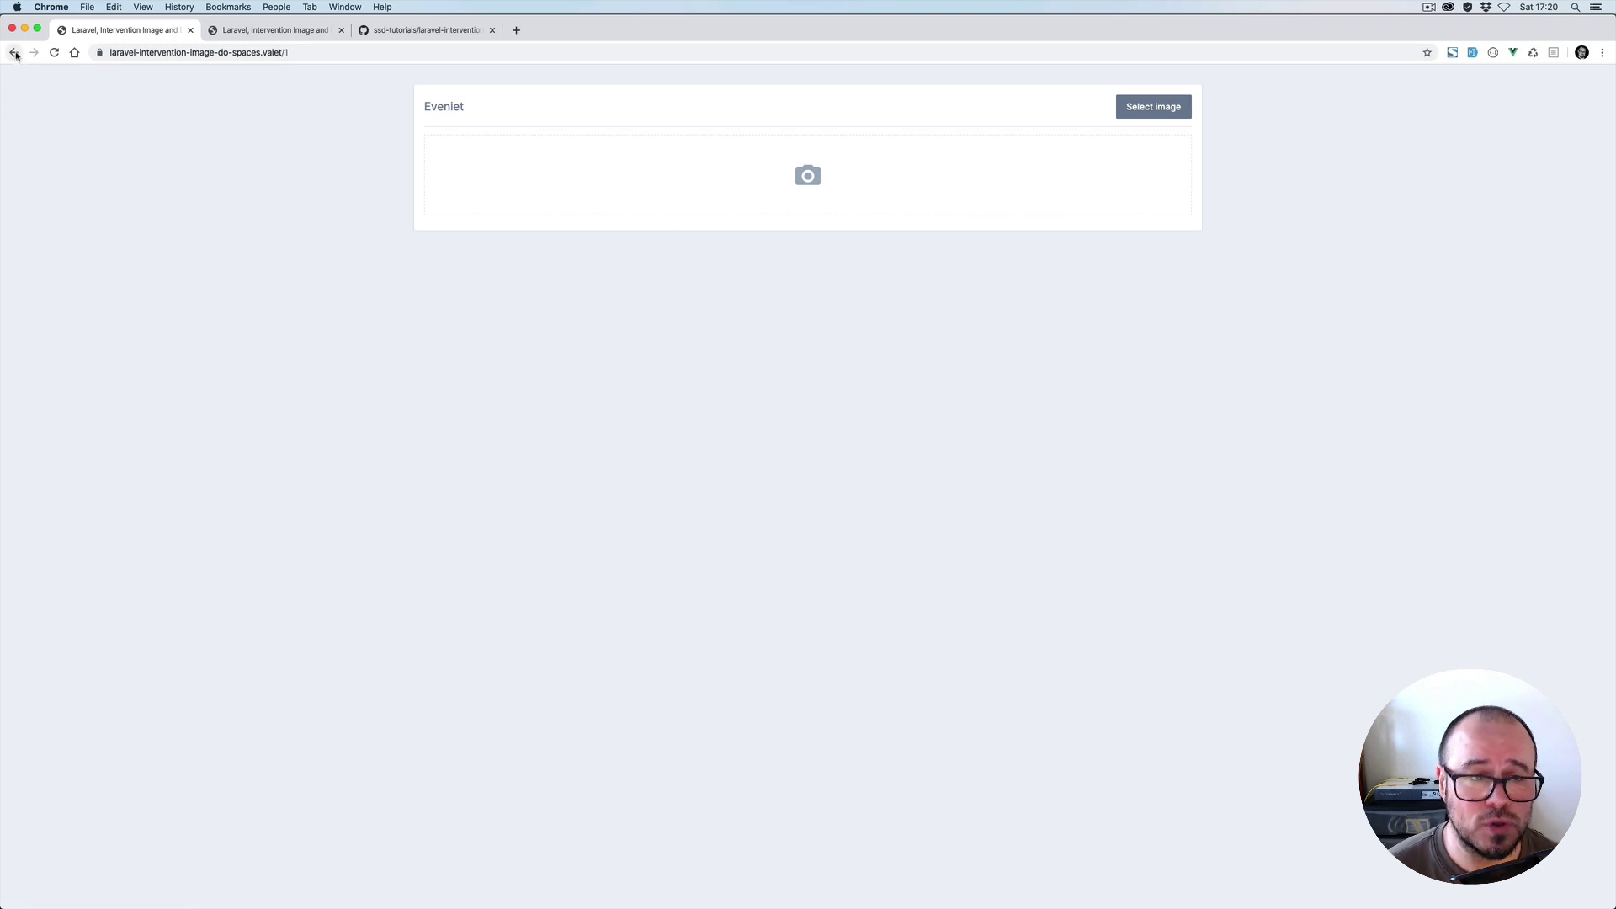
click(14, 53)
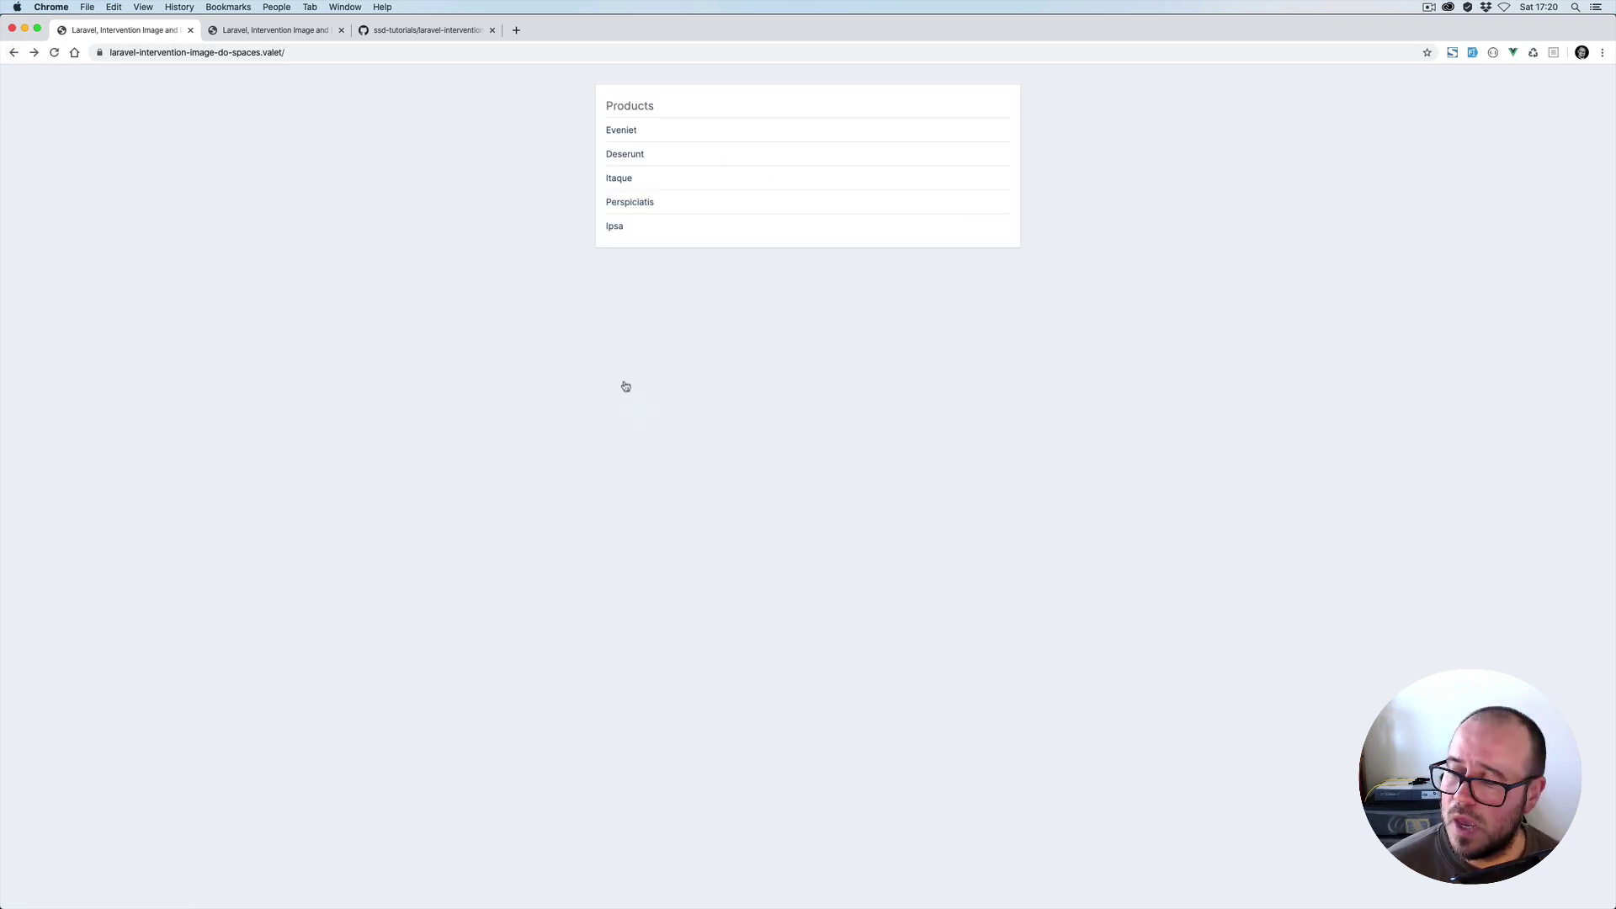
Review the npm run dev command in the repository's README and return to the starter project's Products list
click(413, 33)
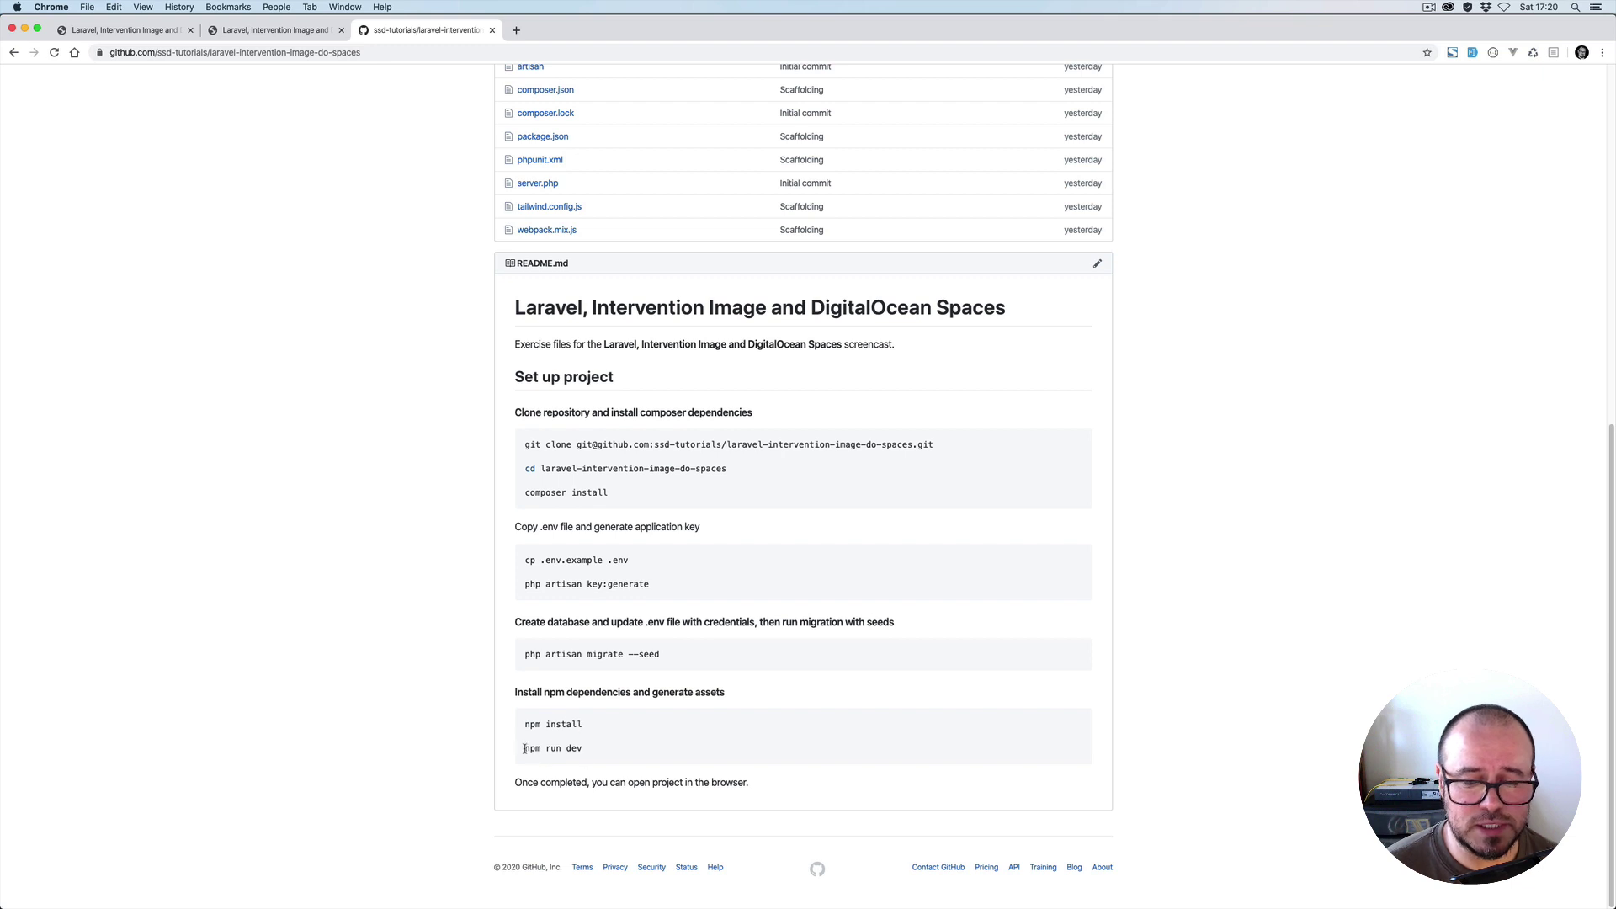
drag(524, 748, 620, 754)
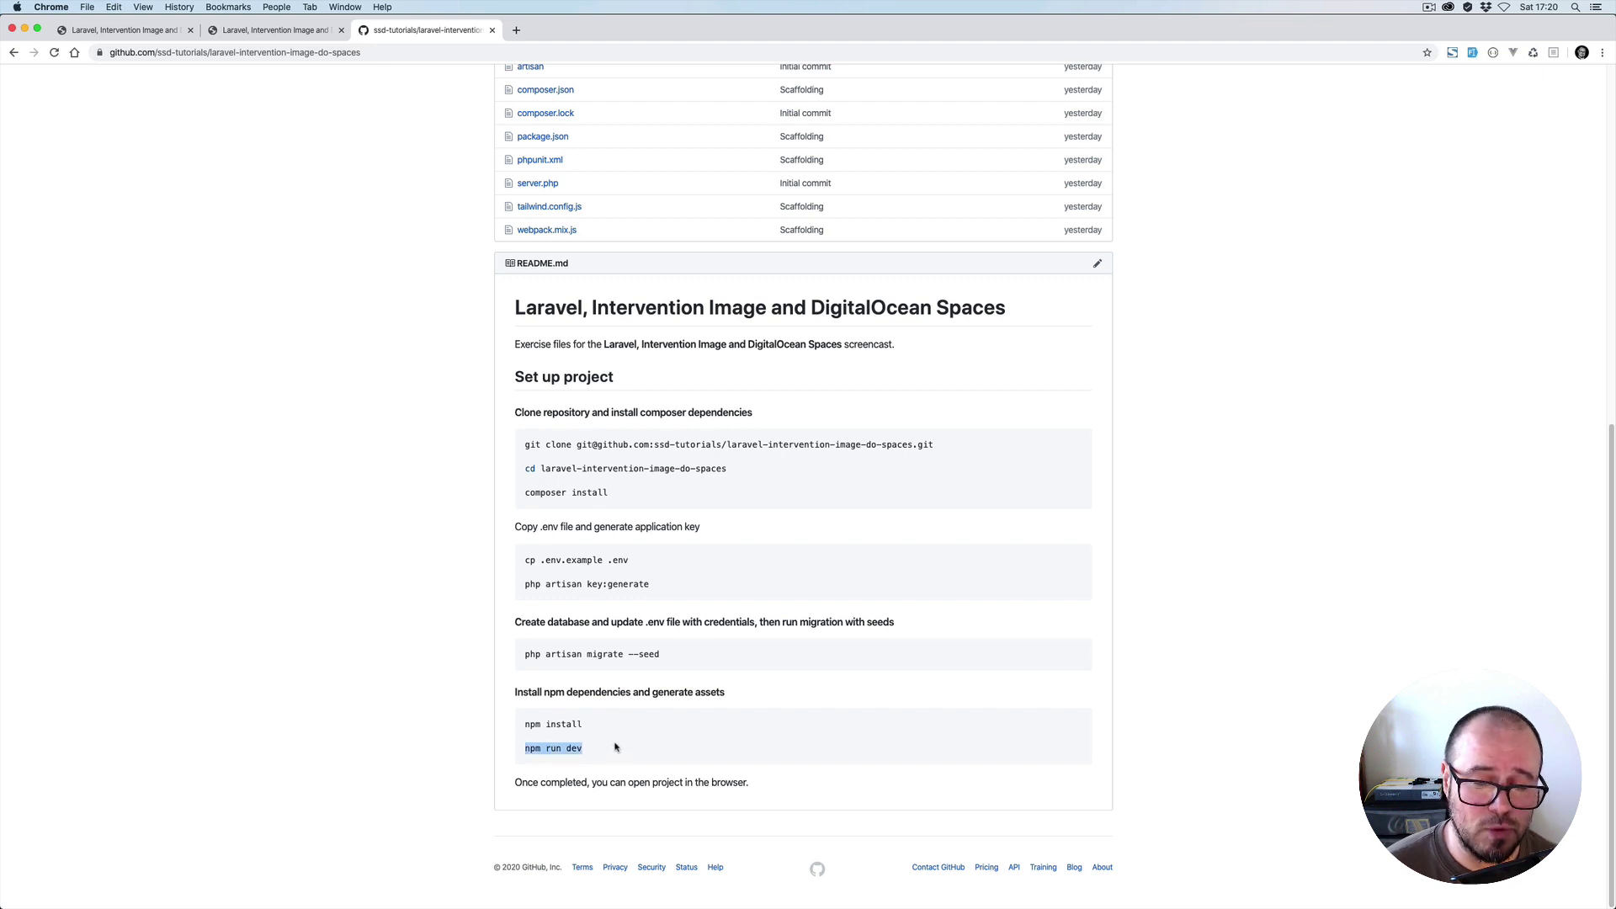
click(606, 743)
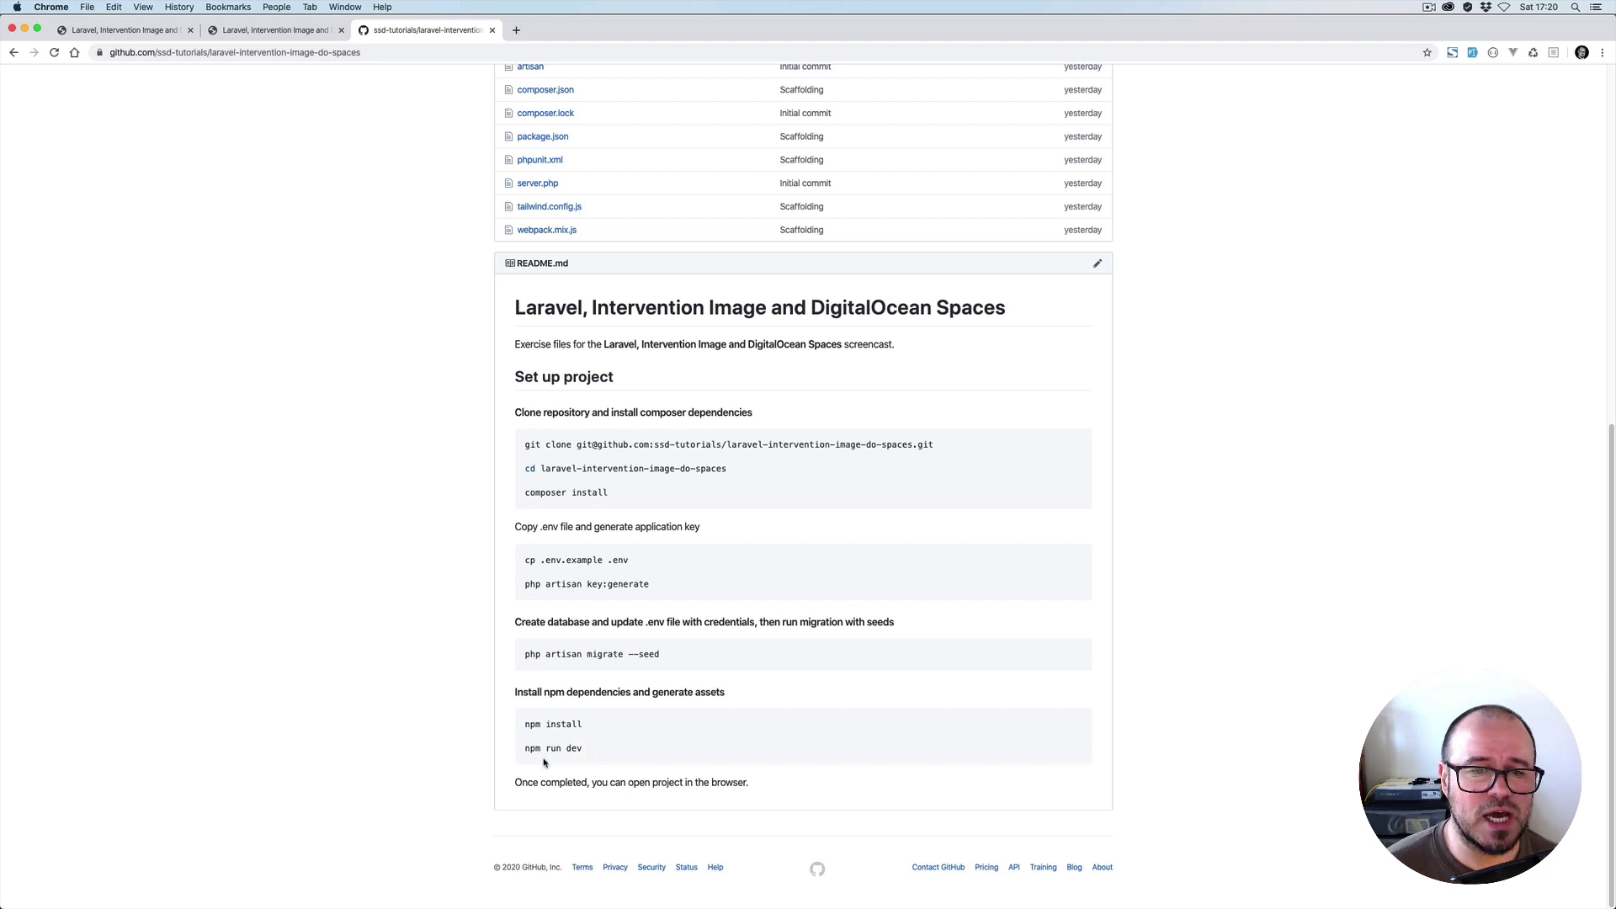
click(169, 31)
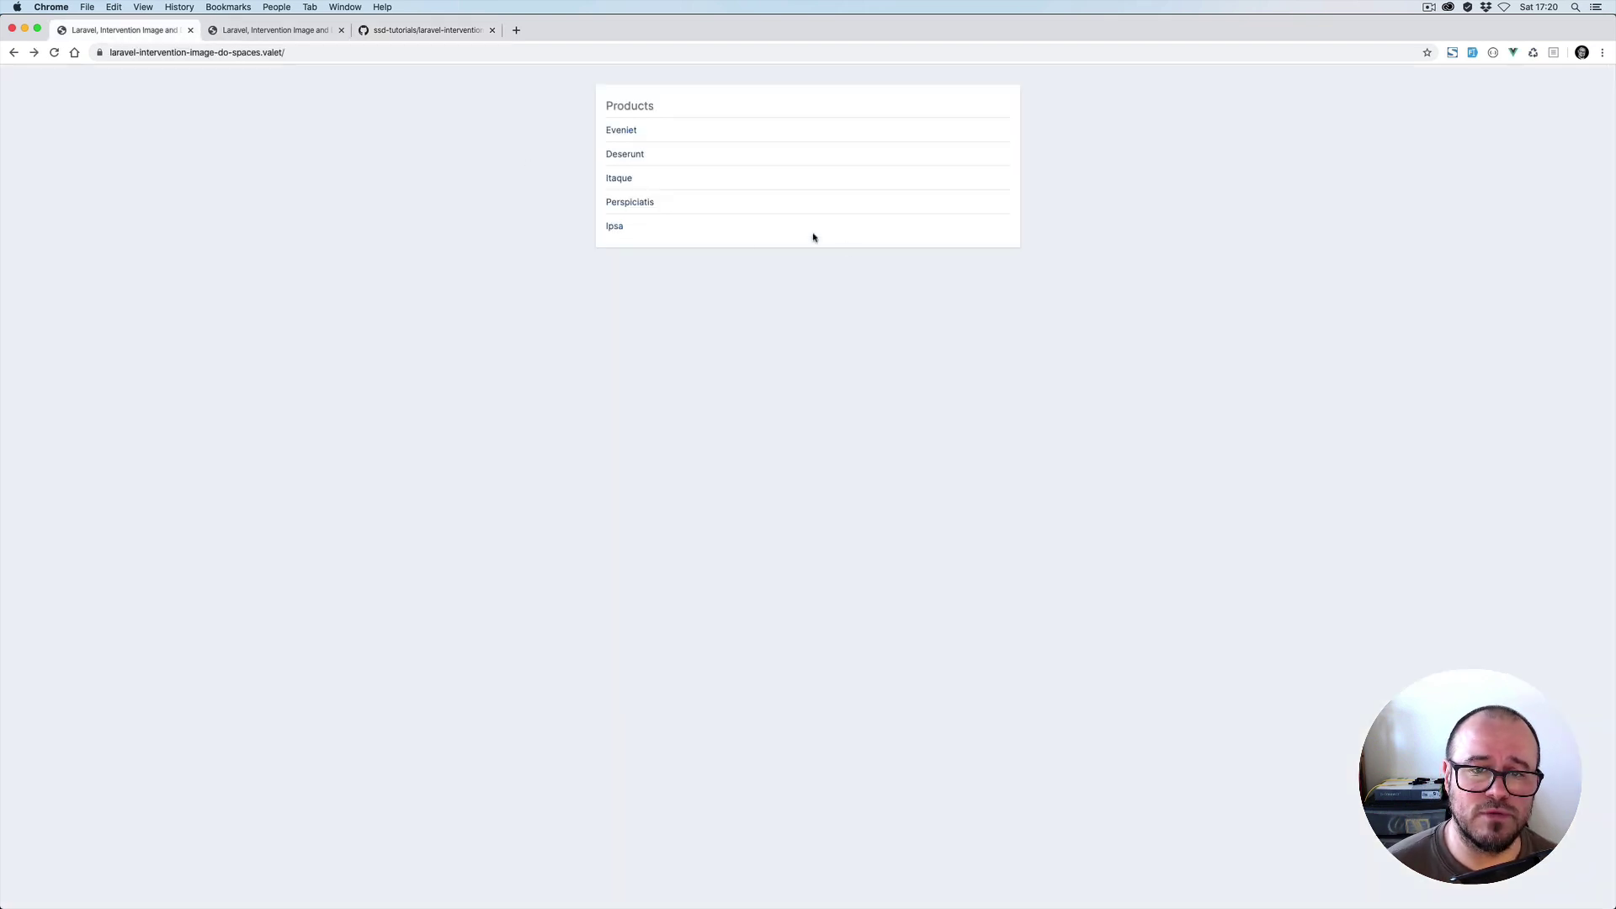
Switch to PhpStorm and examine the FILESYSTEM_DRIVER and IMAGE_DRIVER entries in the .env file
key(super+Tab)
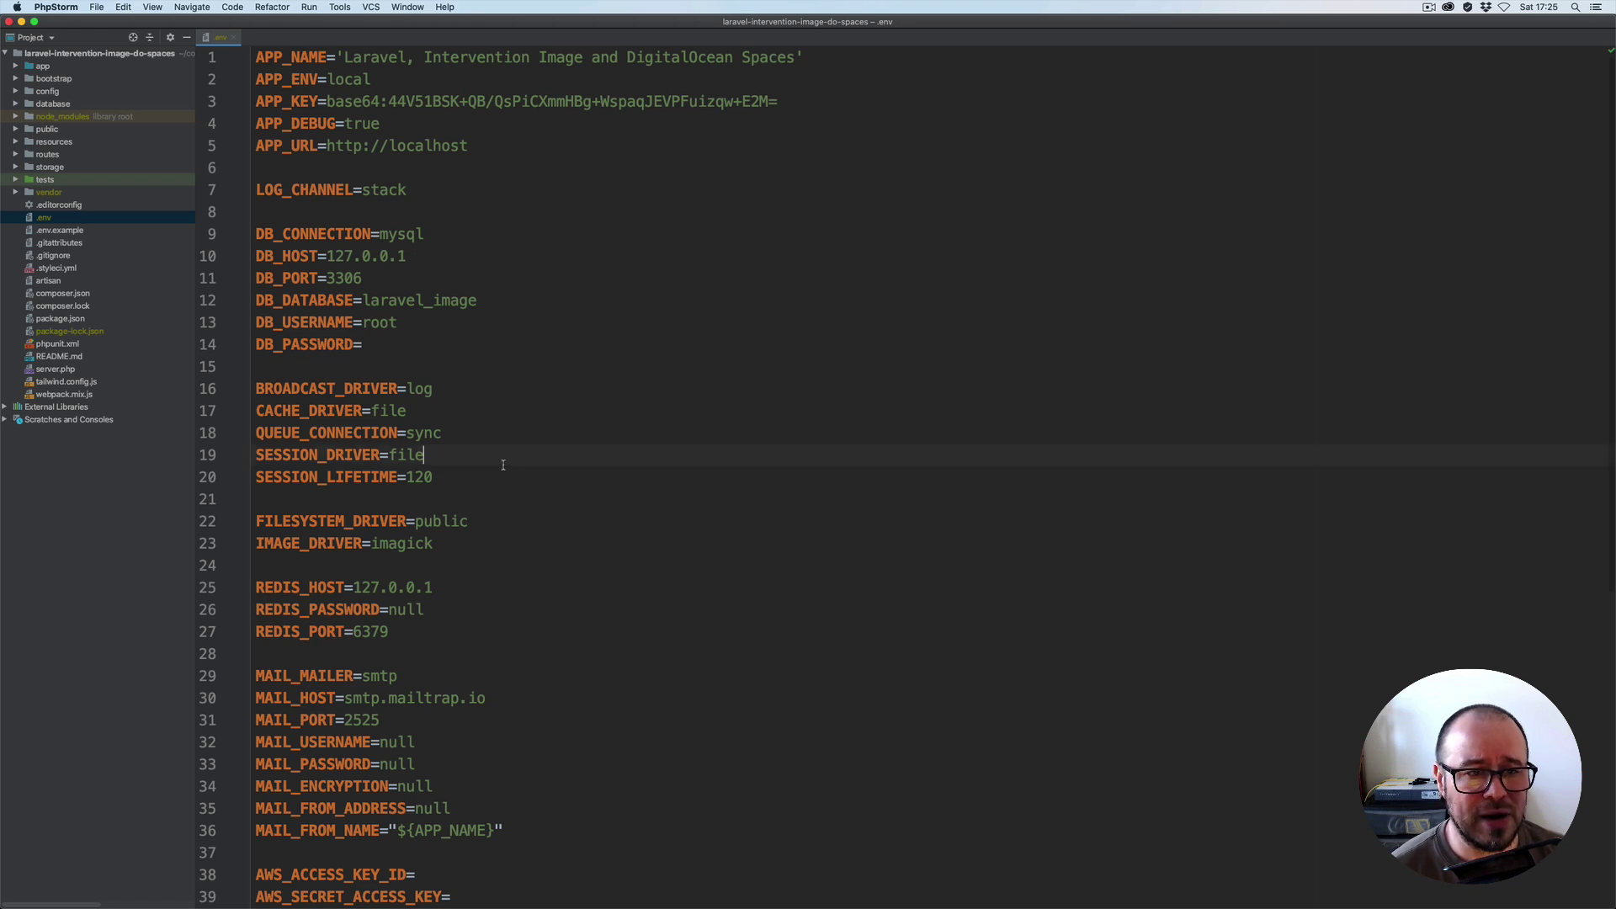
scroll(503, 464, down, 2)
drag(453, 498, 248, 489)
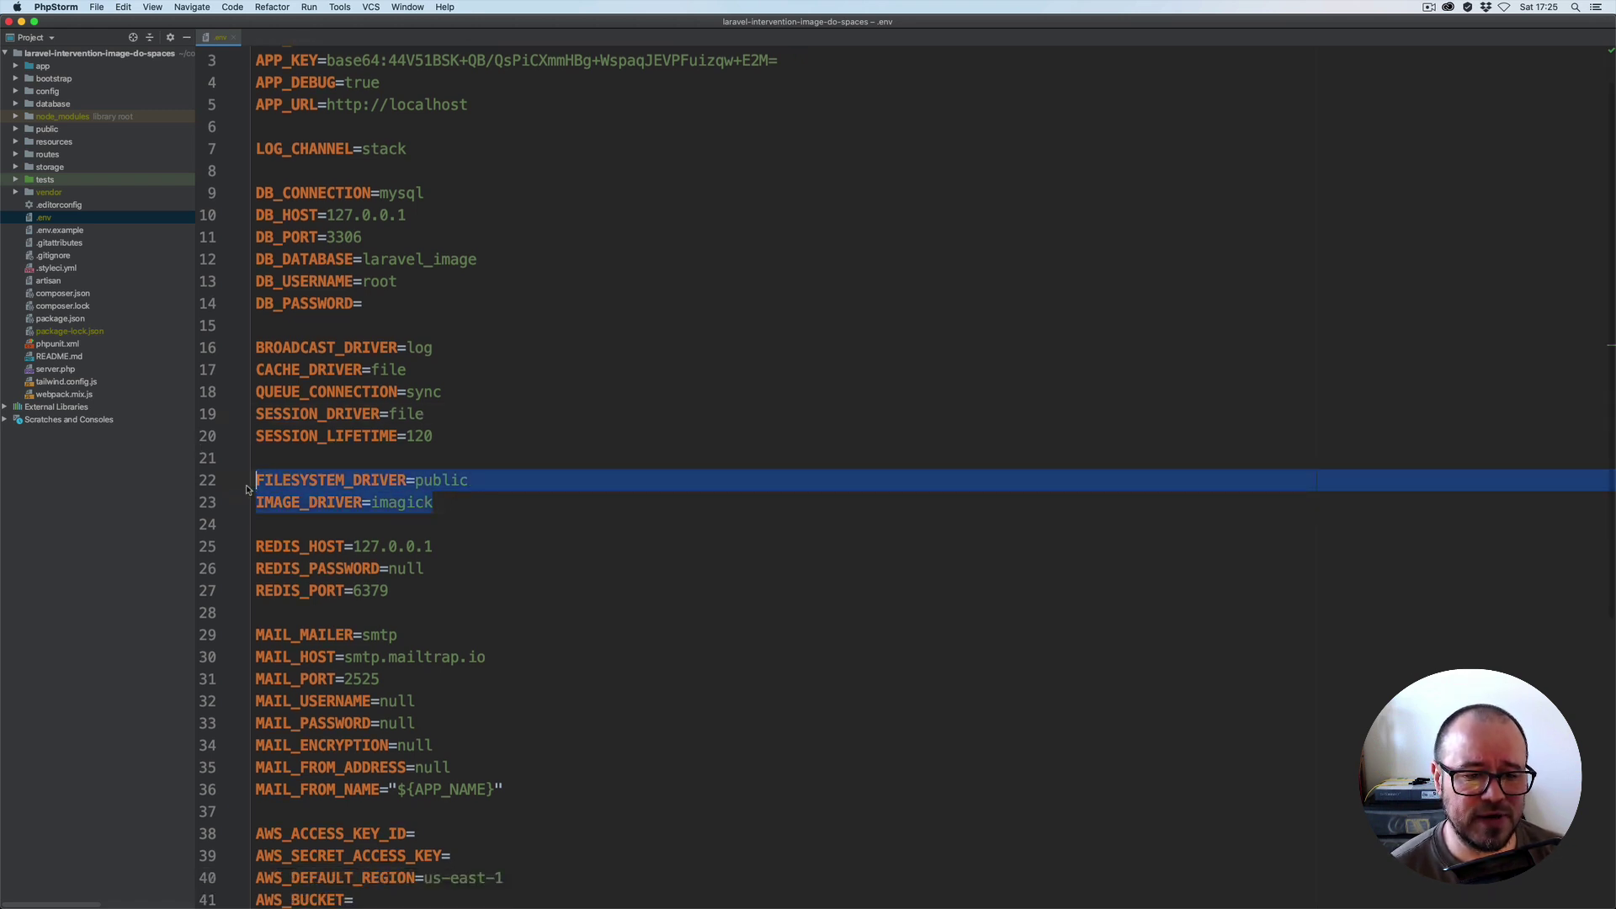
double_click(291, 505)
scroll(377, 478, down, 2)
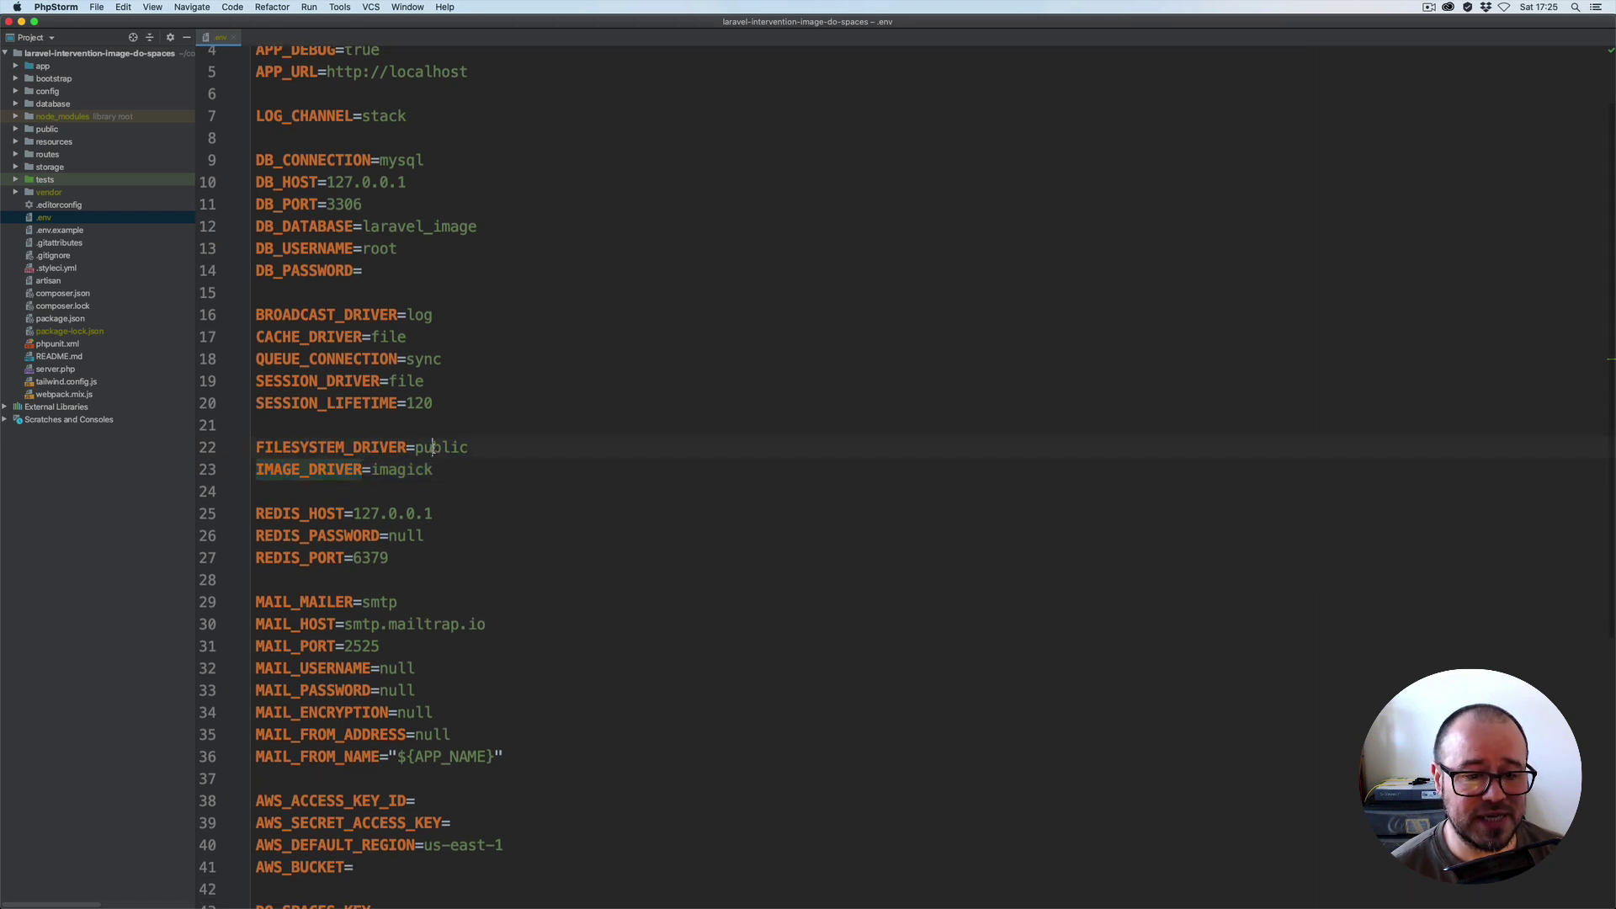
double_click(434, 447)
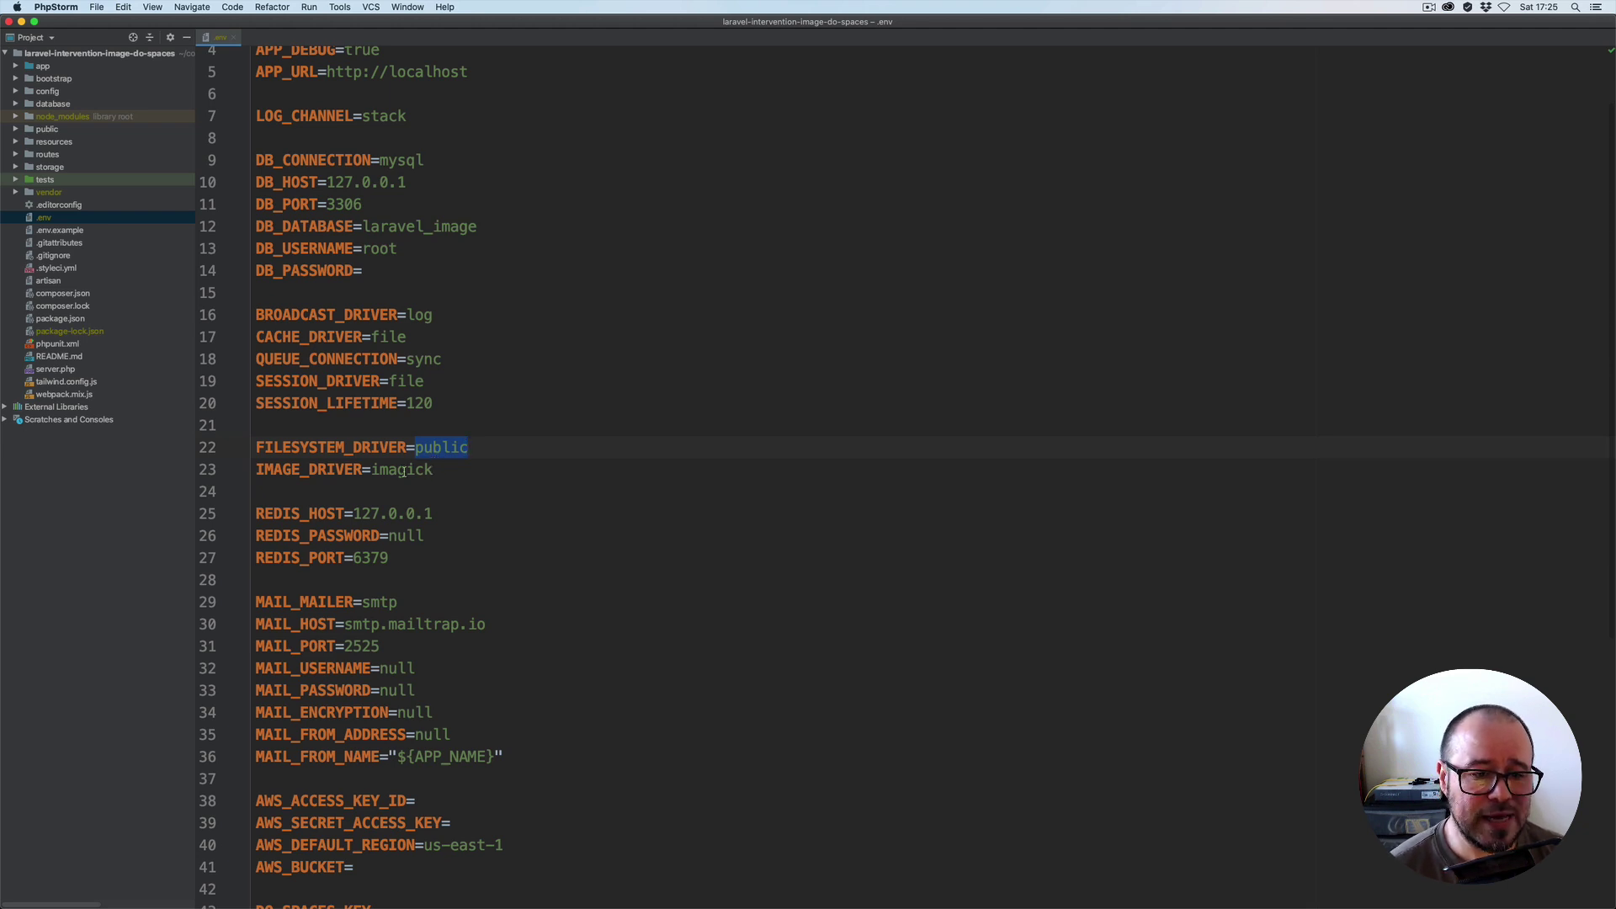
Compare the IMAGE_DRIVER value in .env with the one in .env.example, then close .env.example
double_click(403, 469)
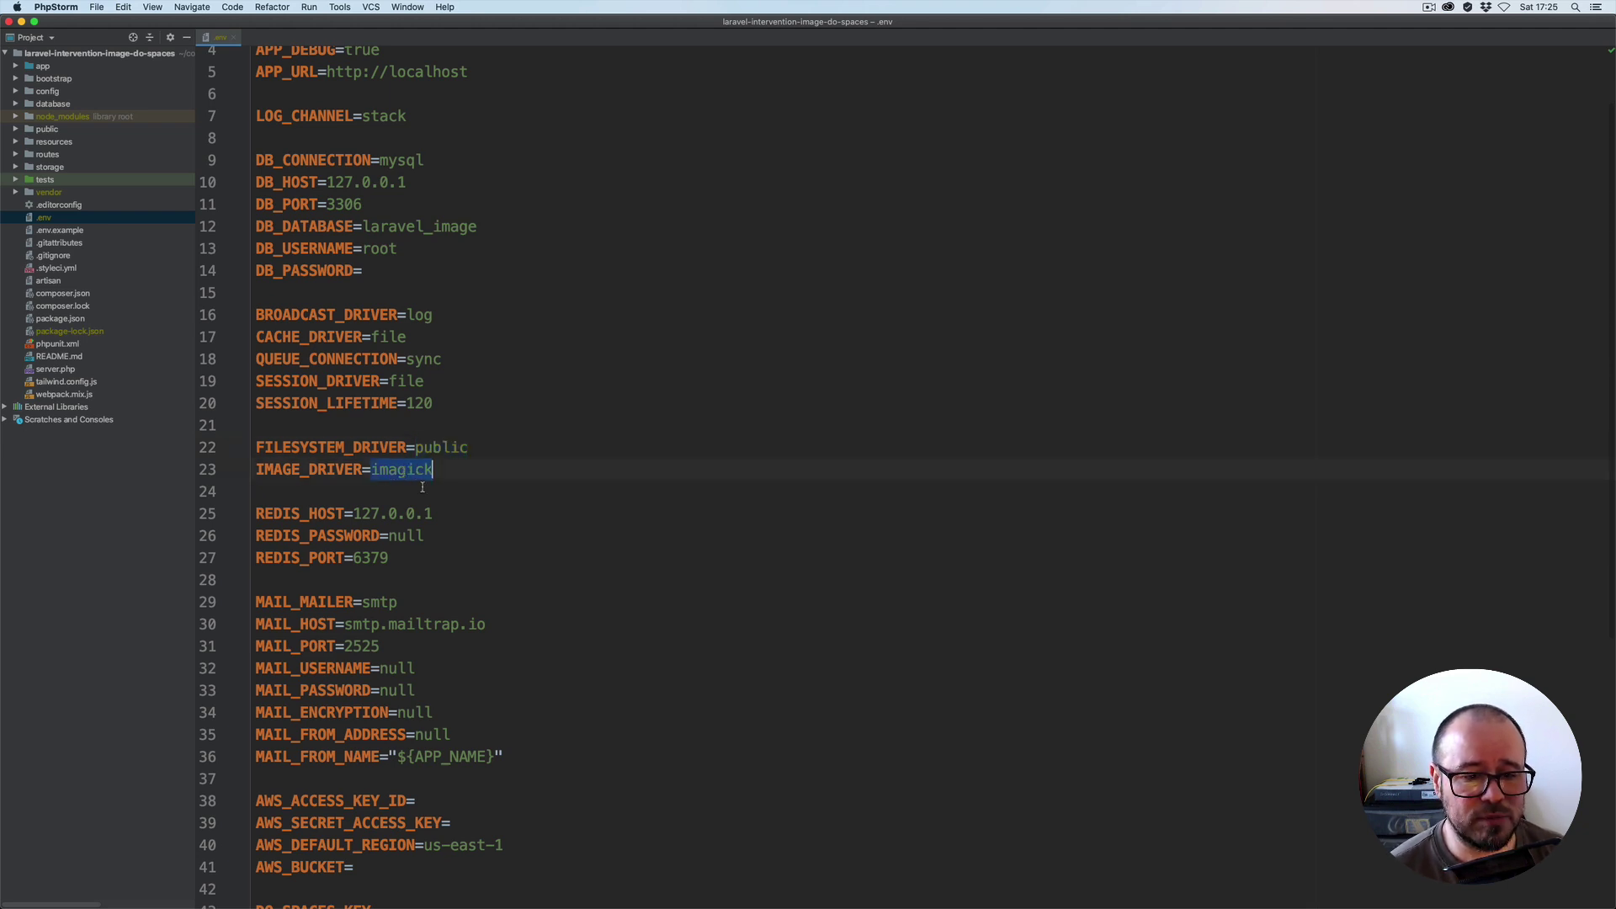
double_click(58, 230)
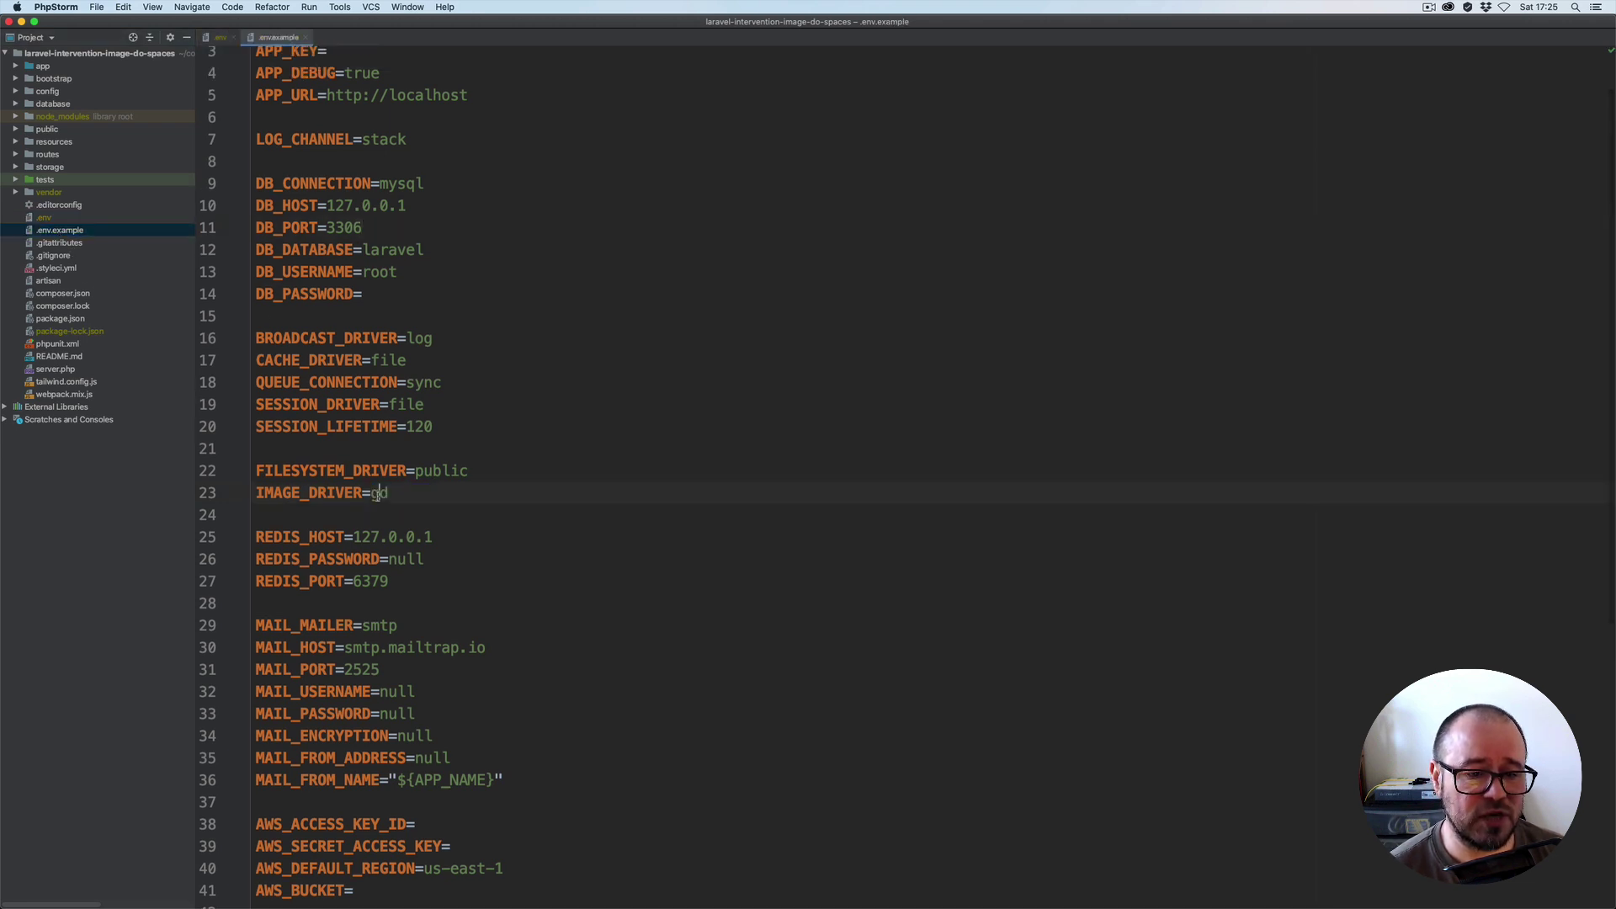
click(494, 454)
double_click(379, 494)
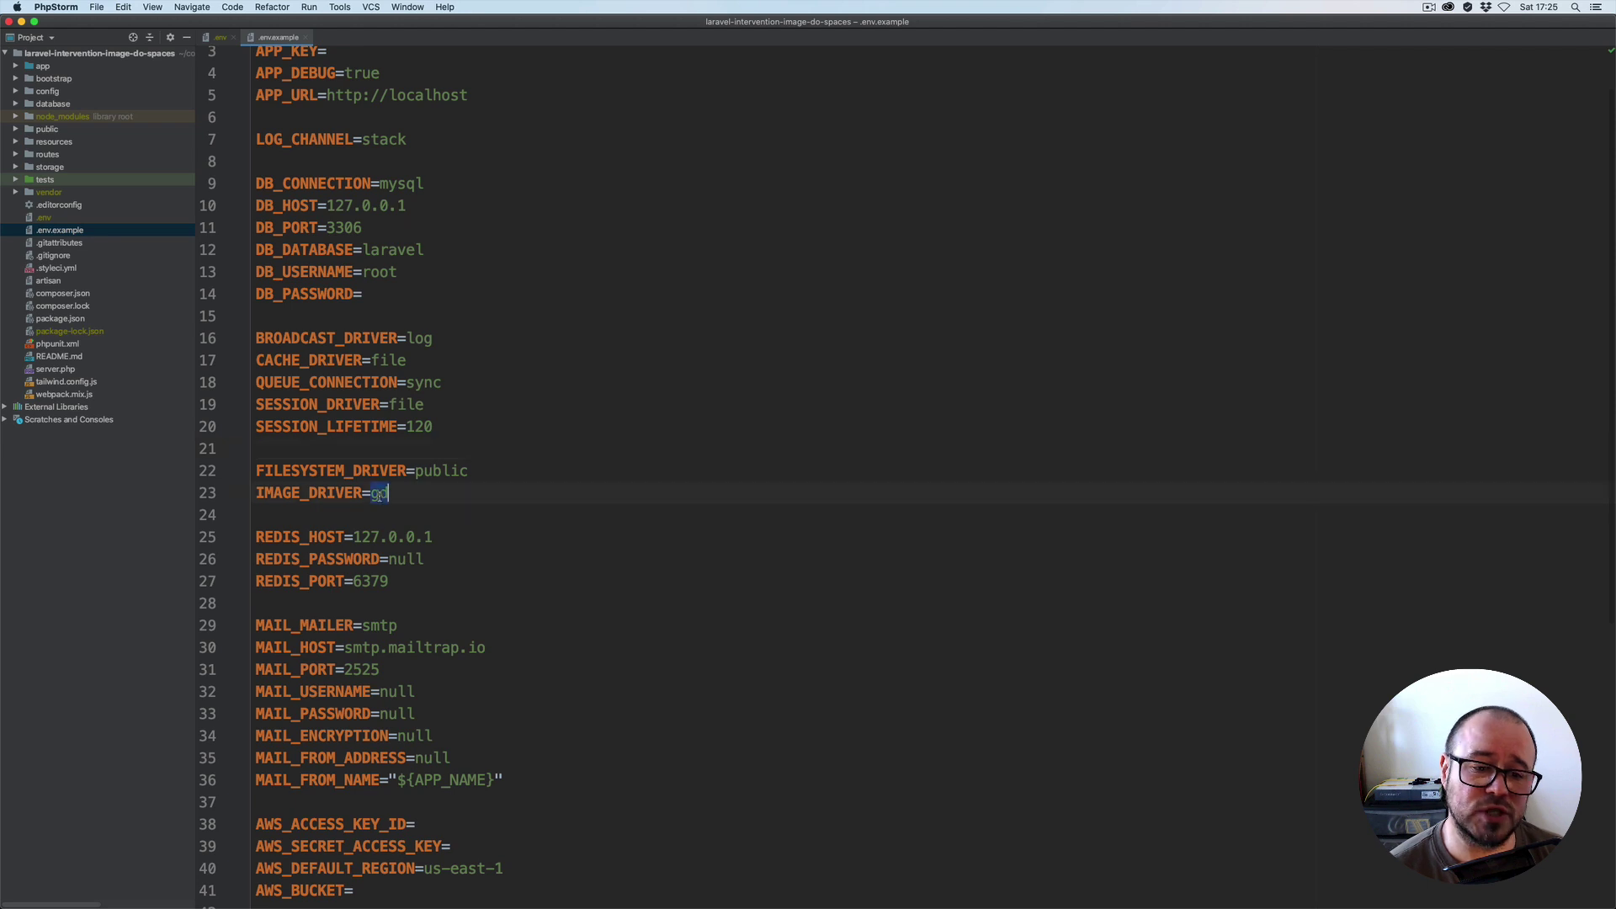
click(465, 415)
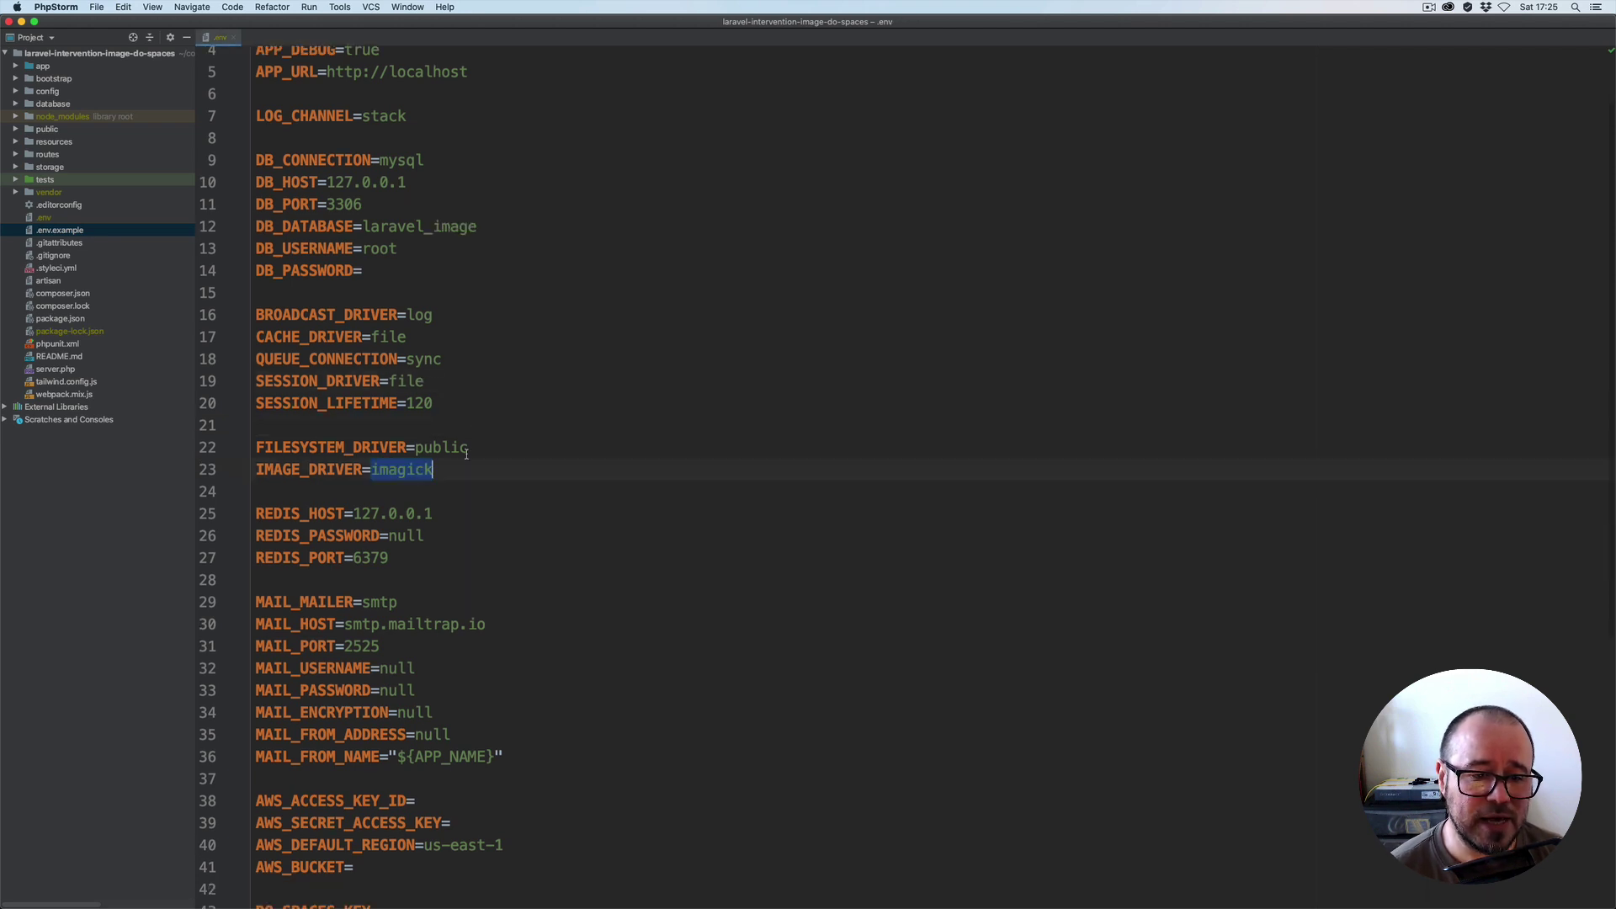
Examine the block of DO_SPACES entries and DO_URL in the .env file, then close the file
scroll(467, 454, down, 10)
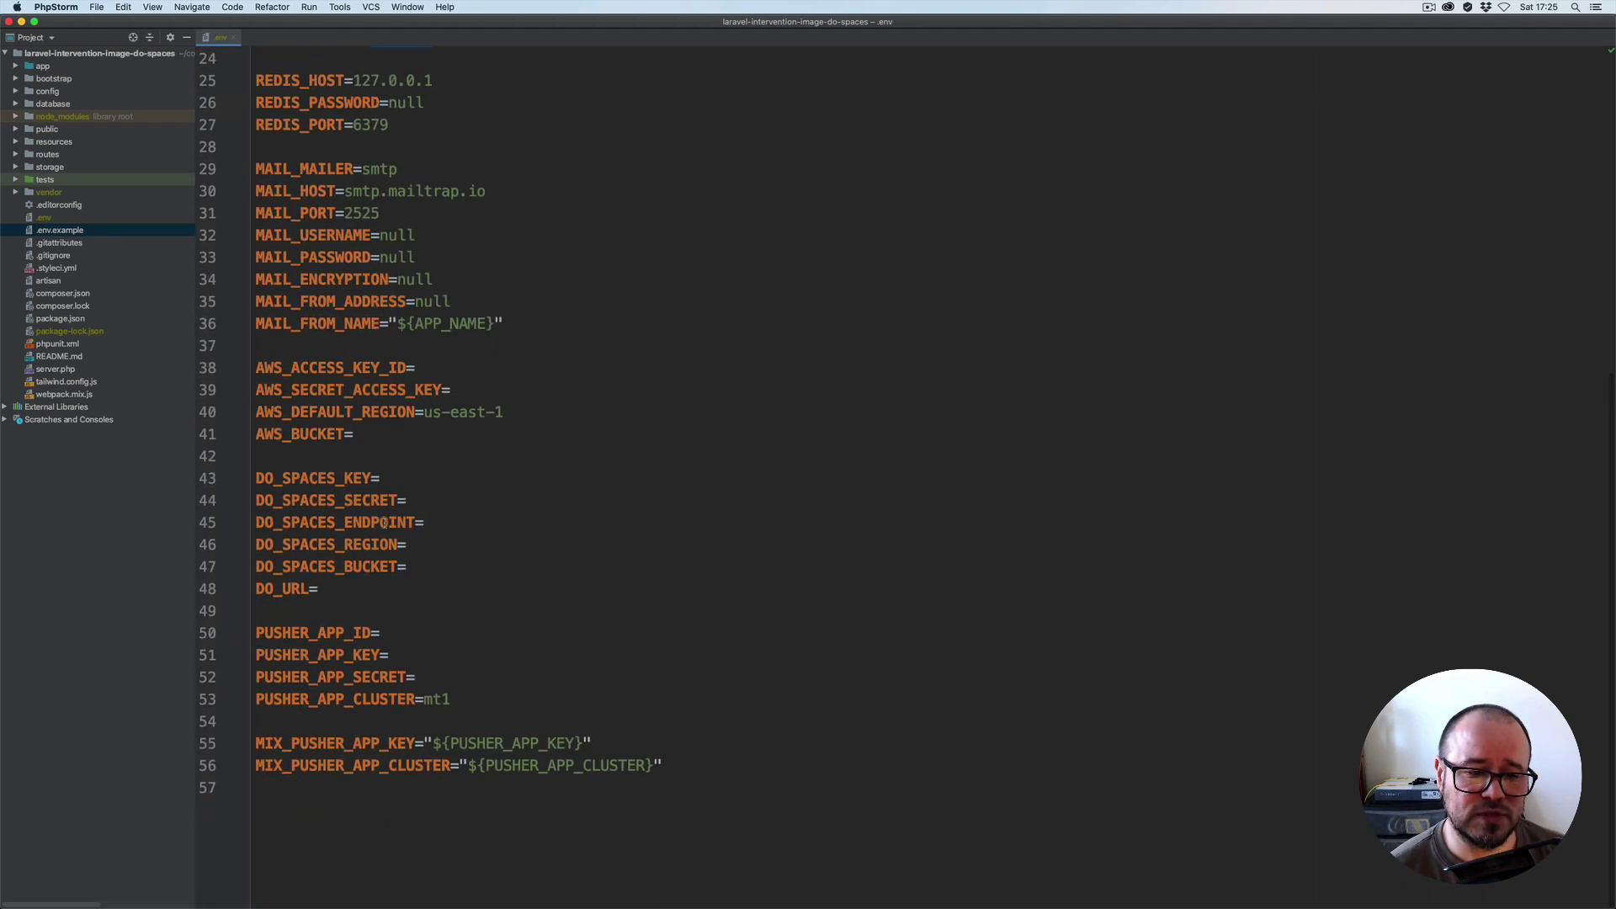
drag(257, 479, 348, 597)
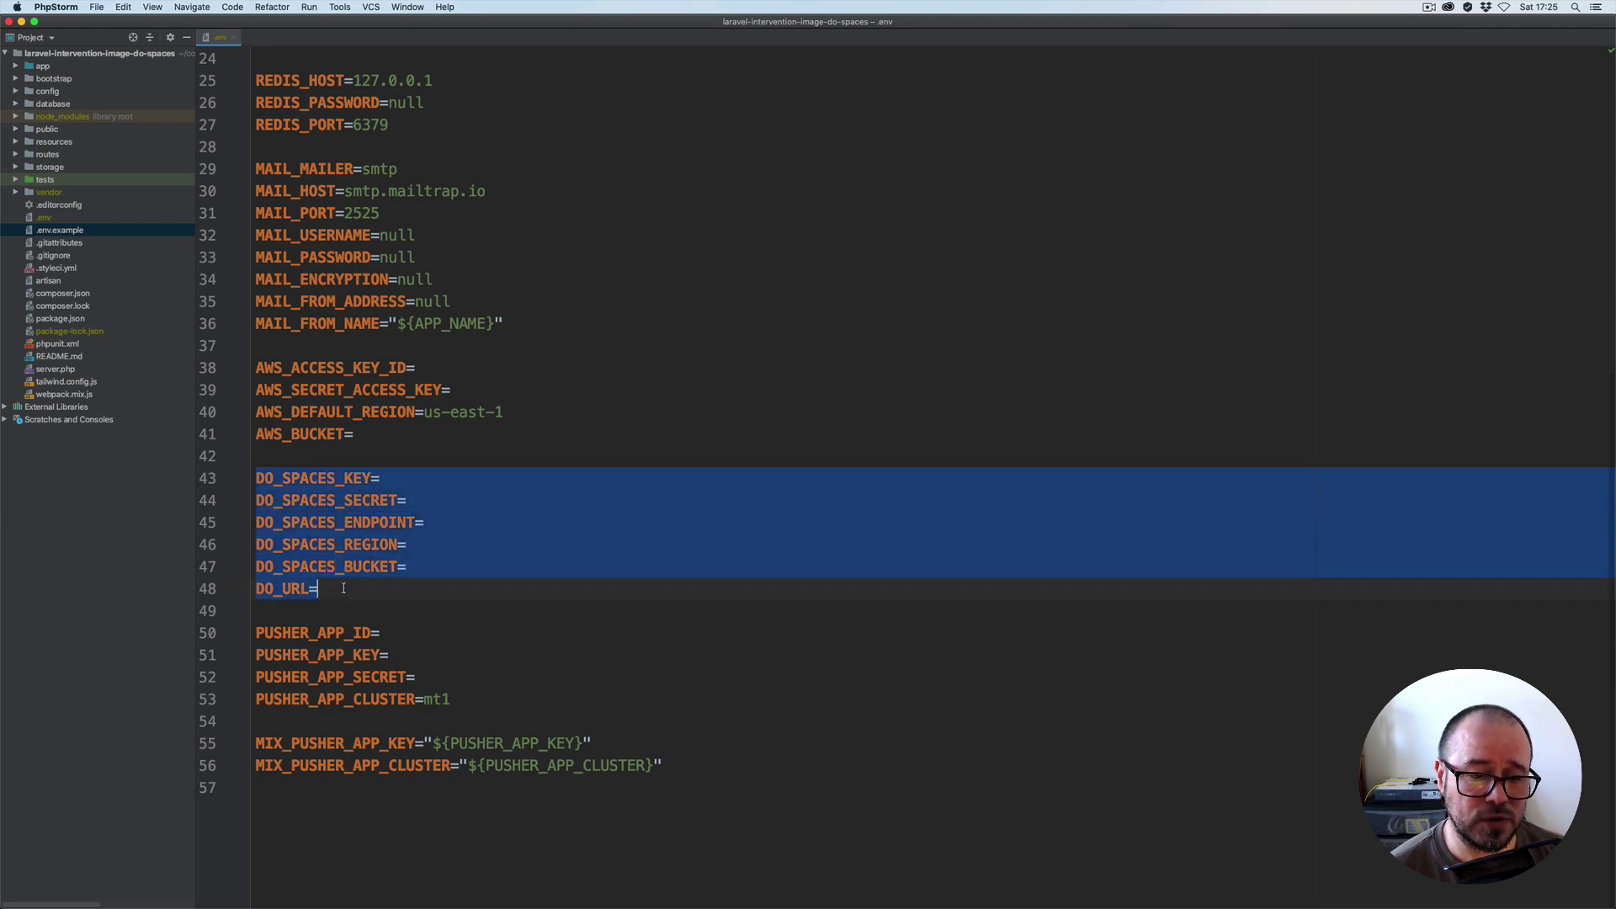
click(350, 590)
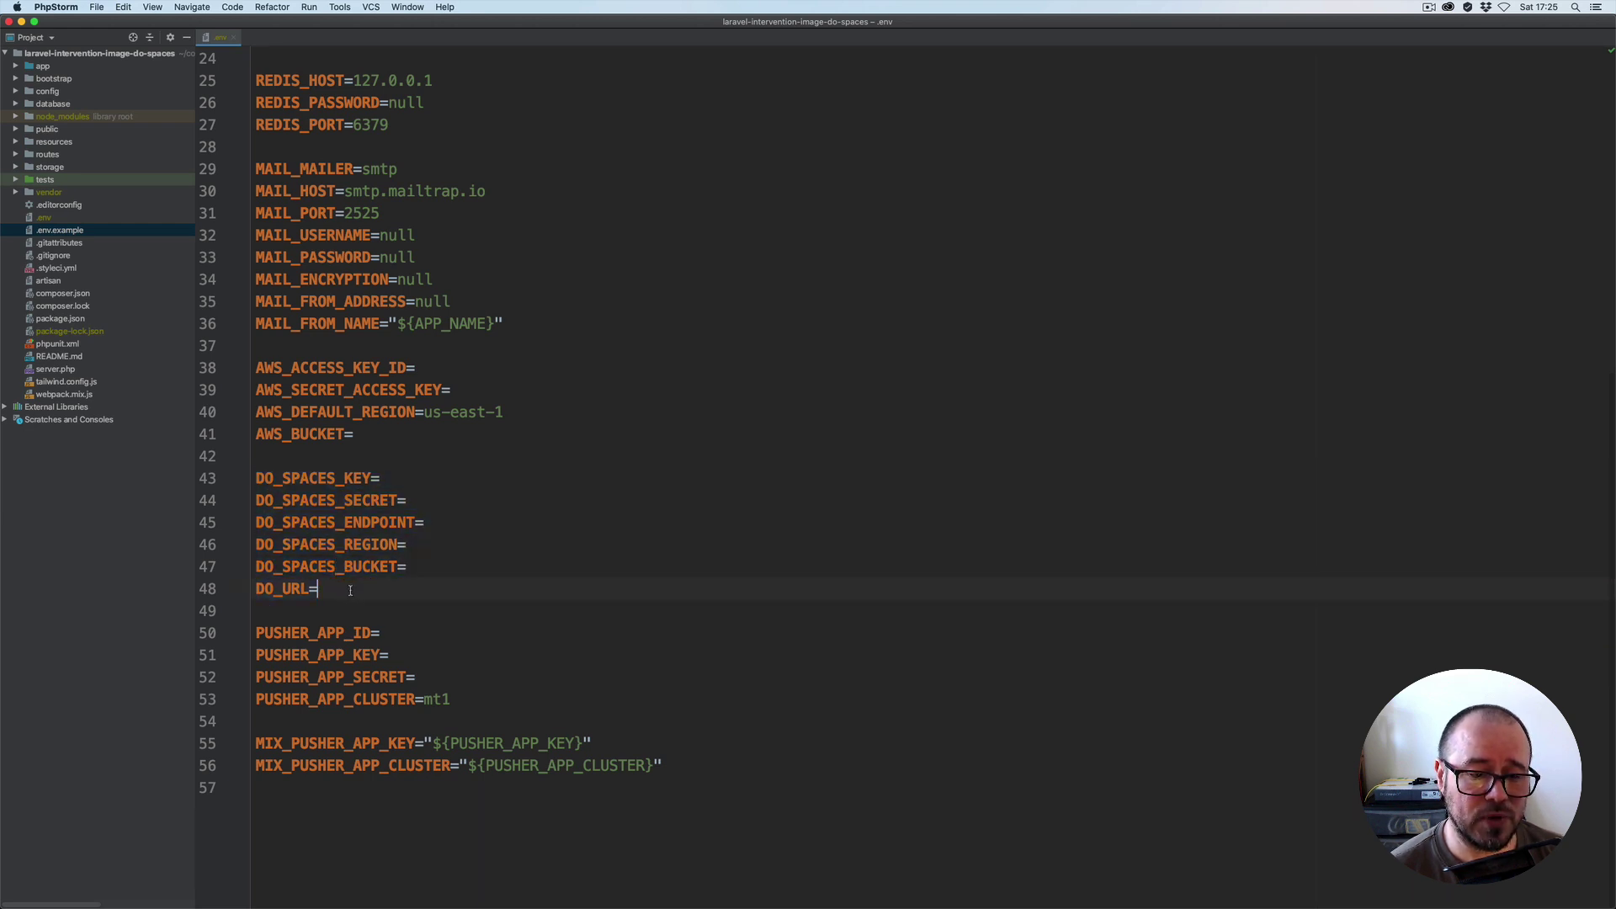
click(419, 480)
scroll(519, 526, up, 10)
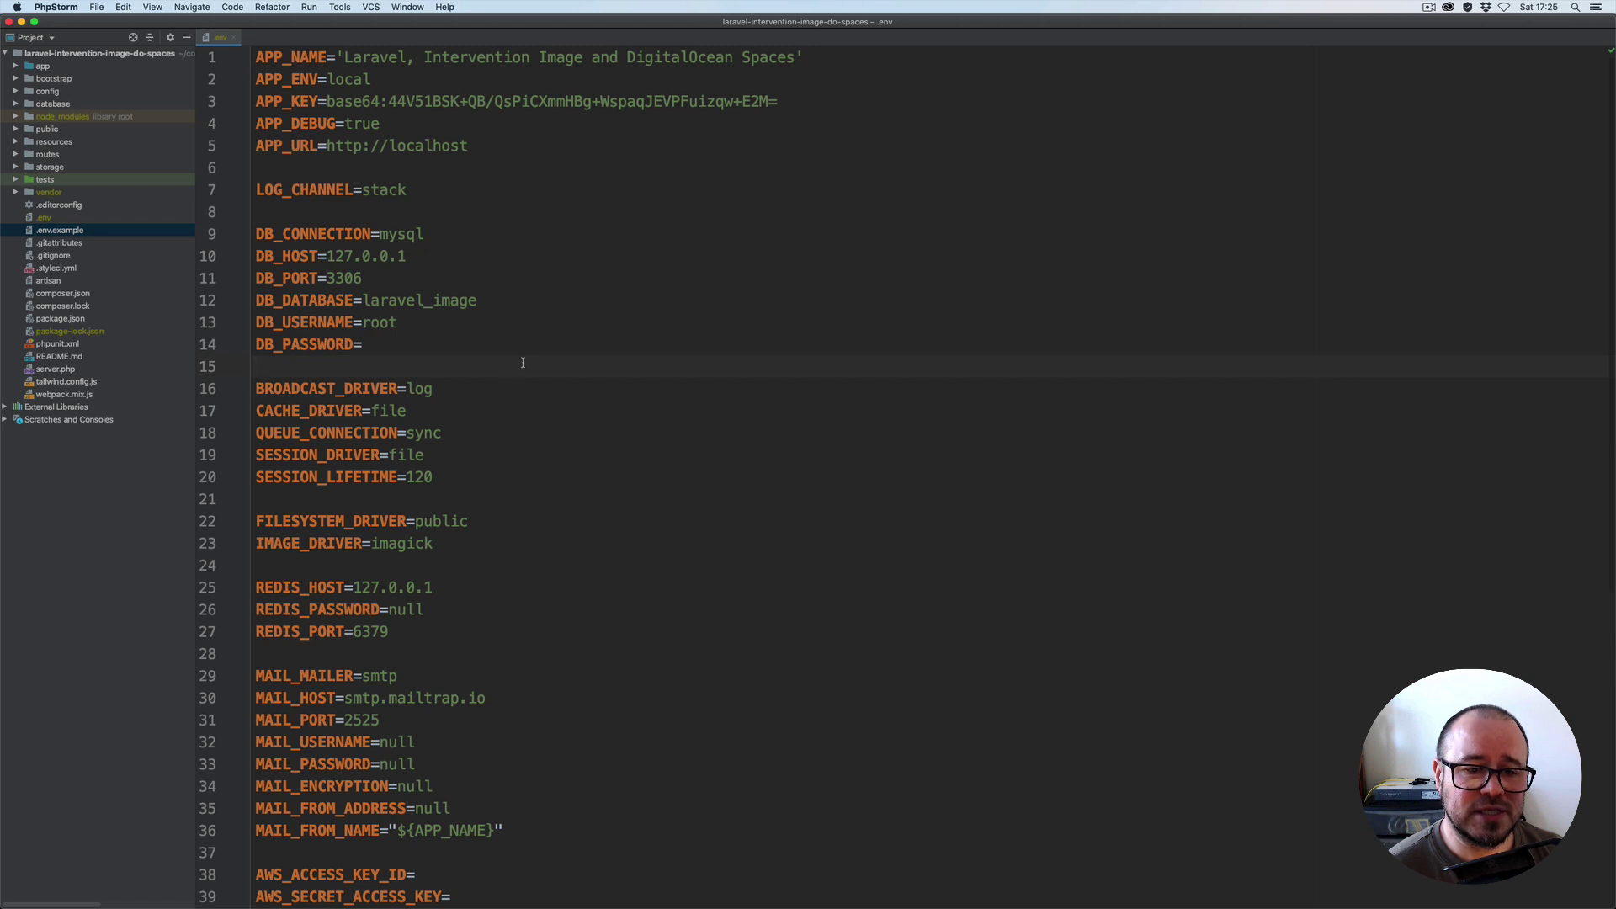
key(super+w)
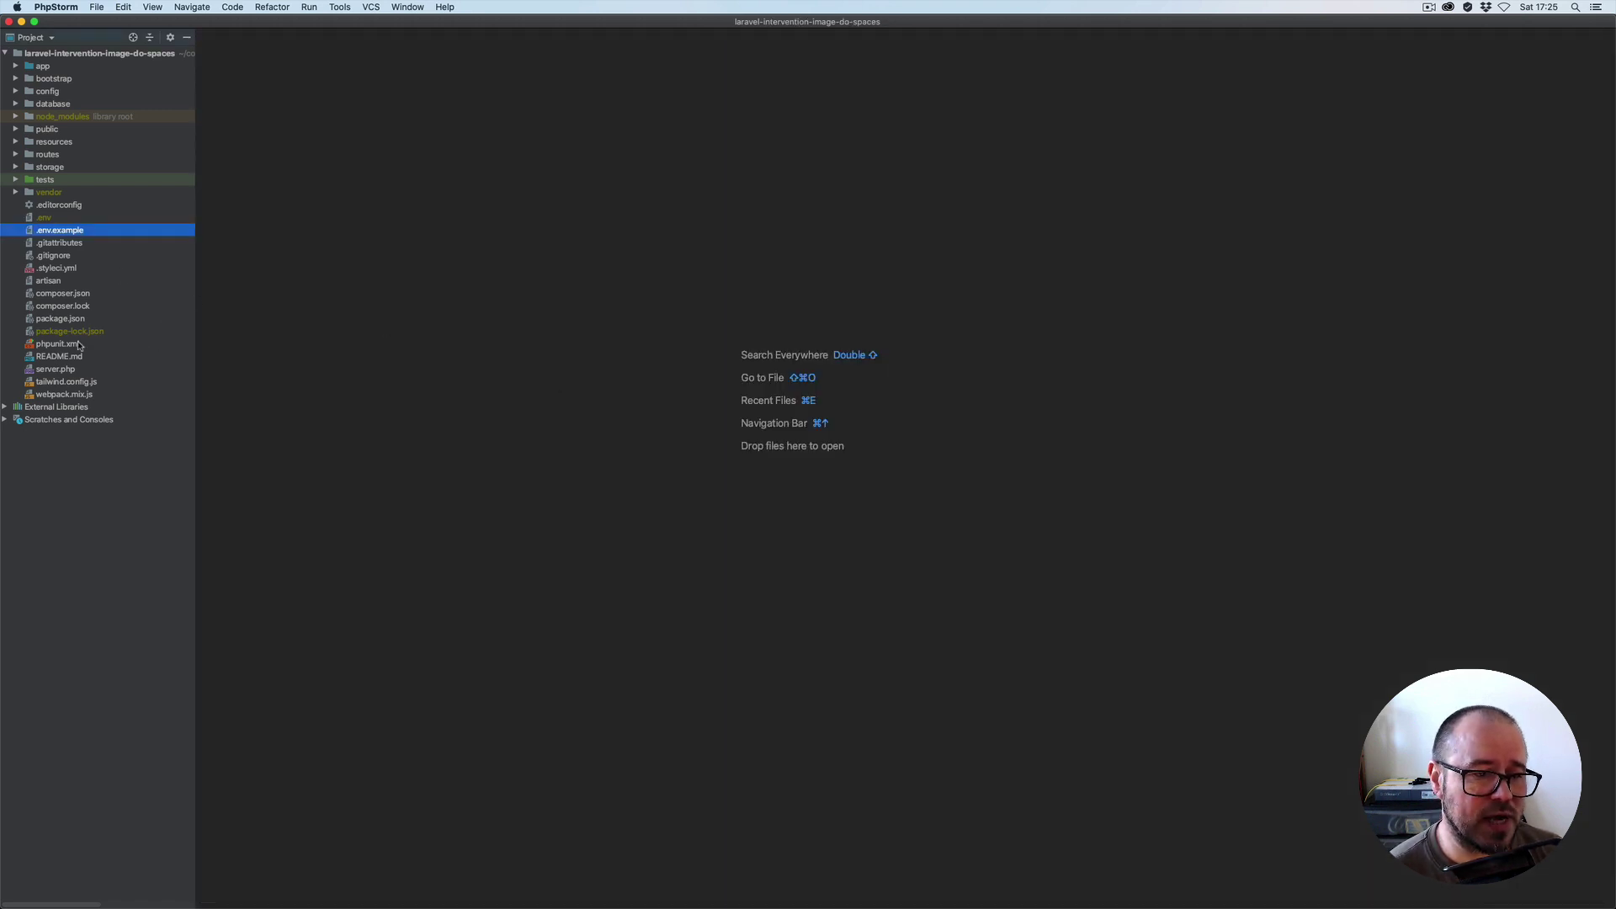
Review the devDependencies in package.json and the FileUploader.vue component in resources/js/components, then close both files
double_click(59, 320)
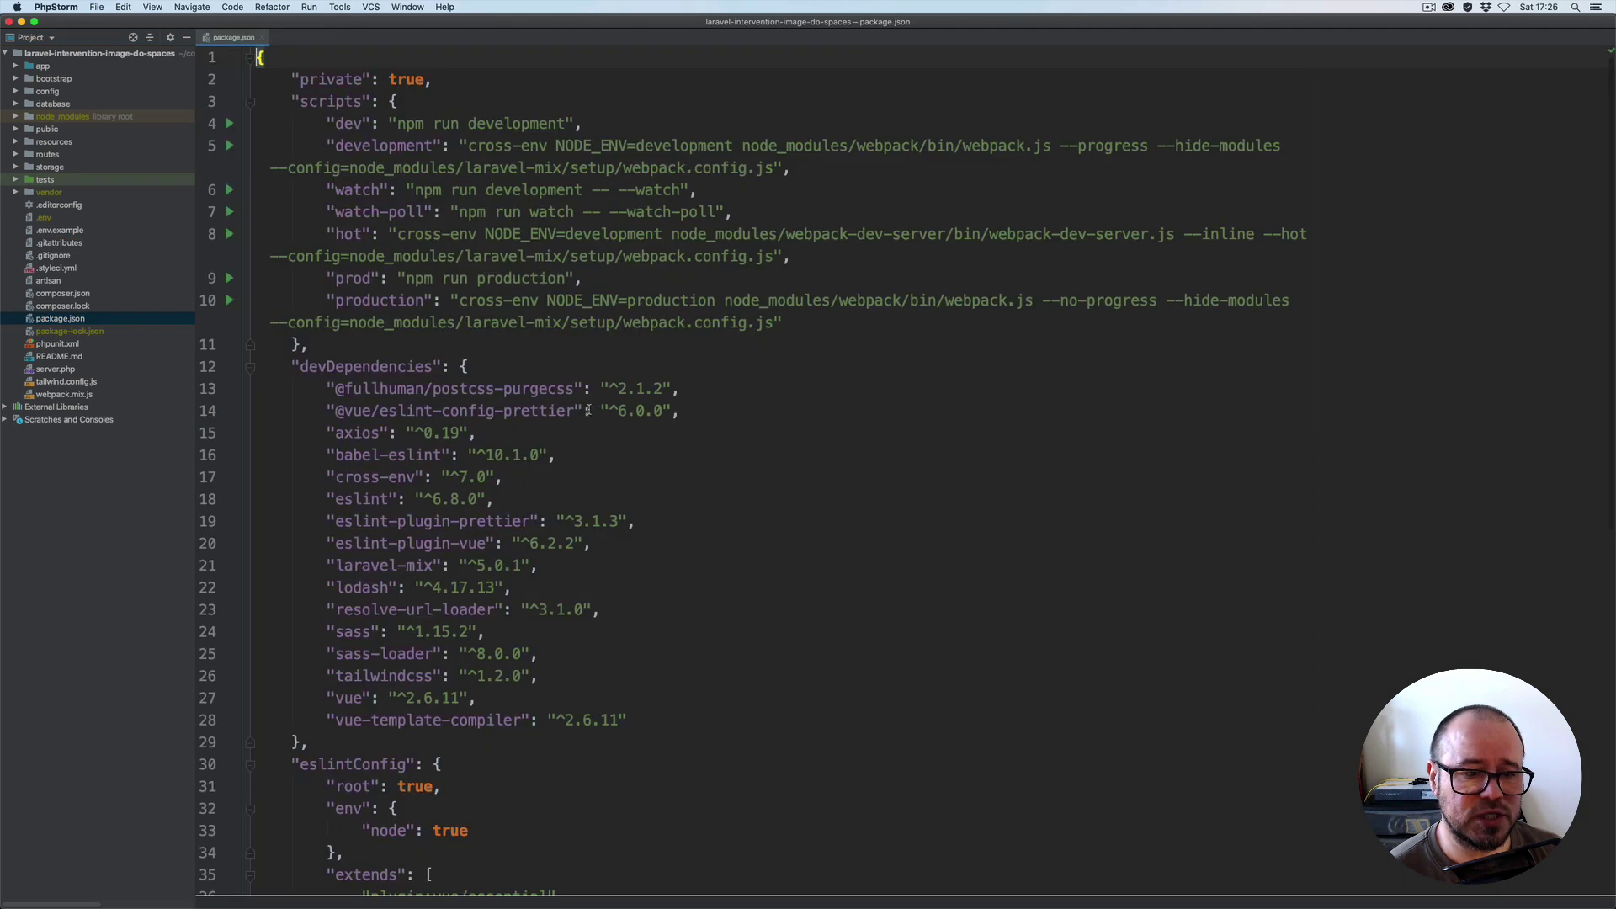
scroll(529, 415, down, 1)
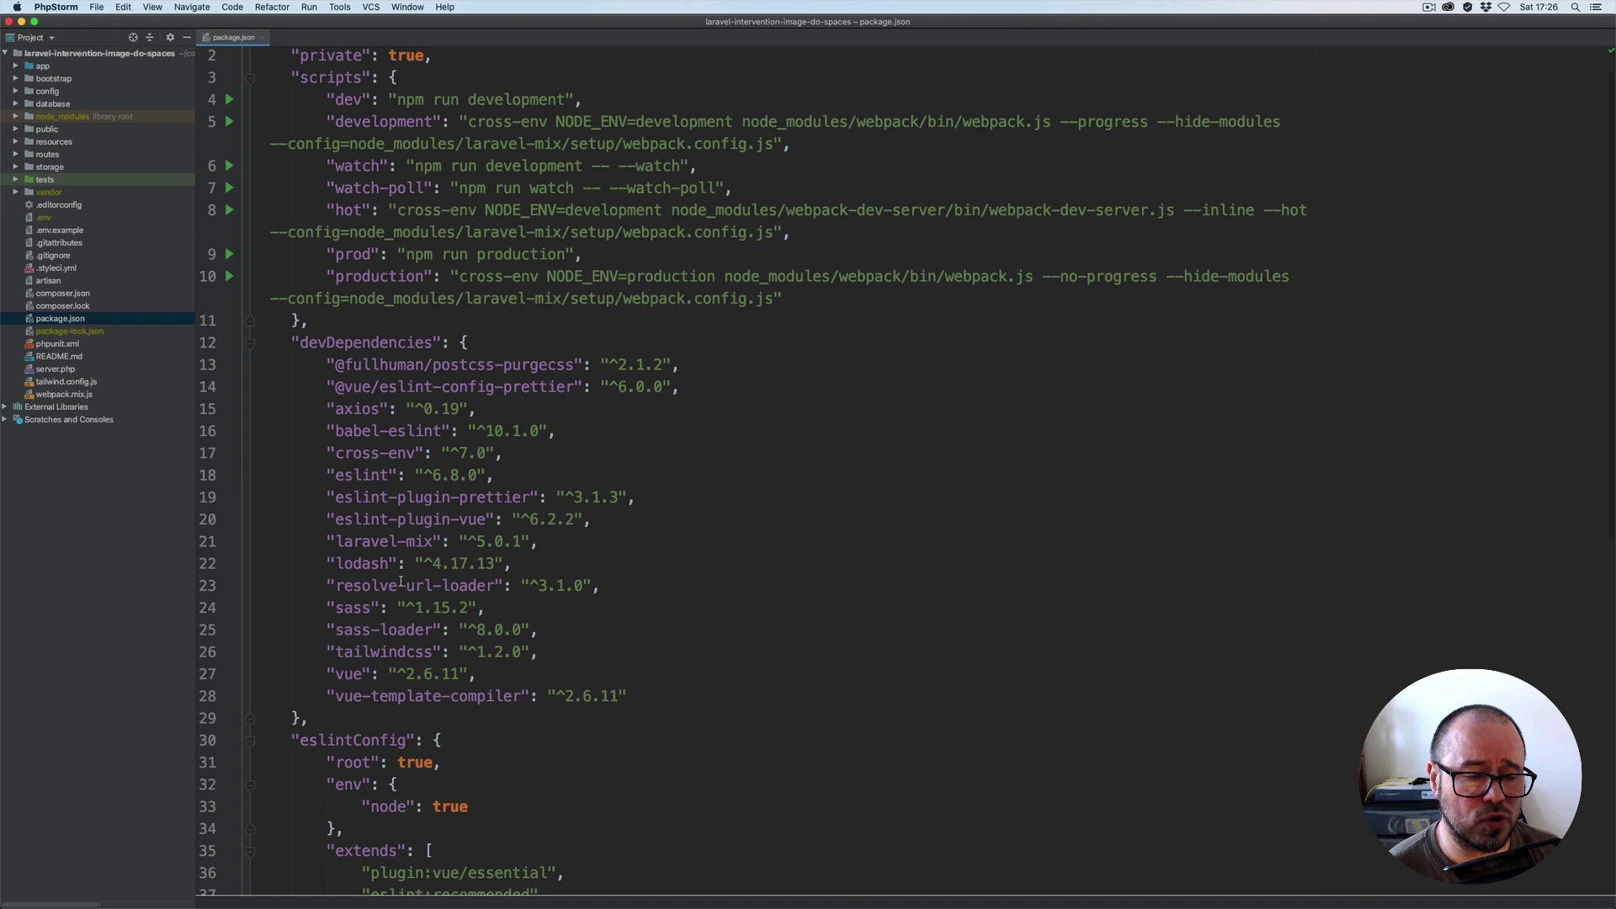
click(17, 142)
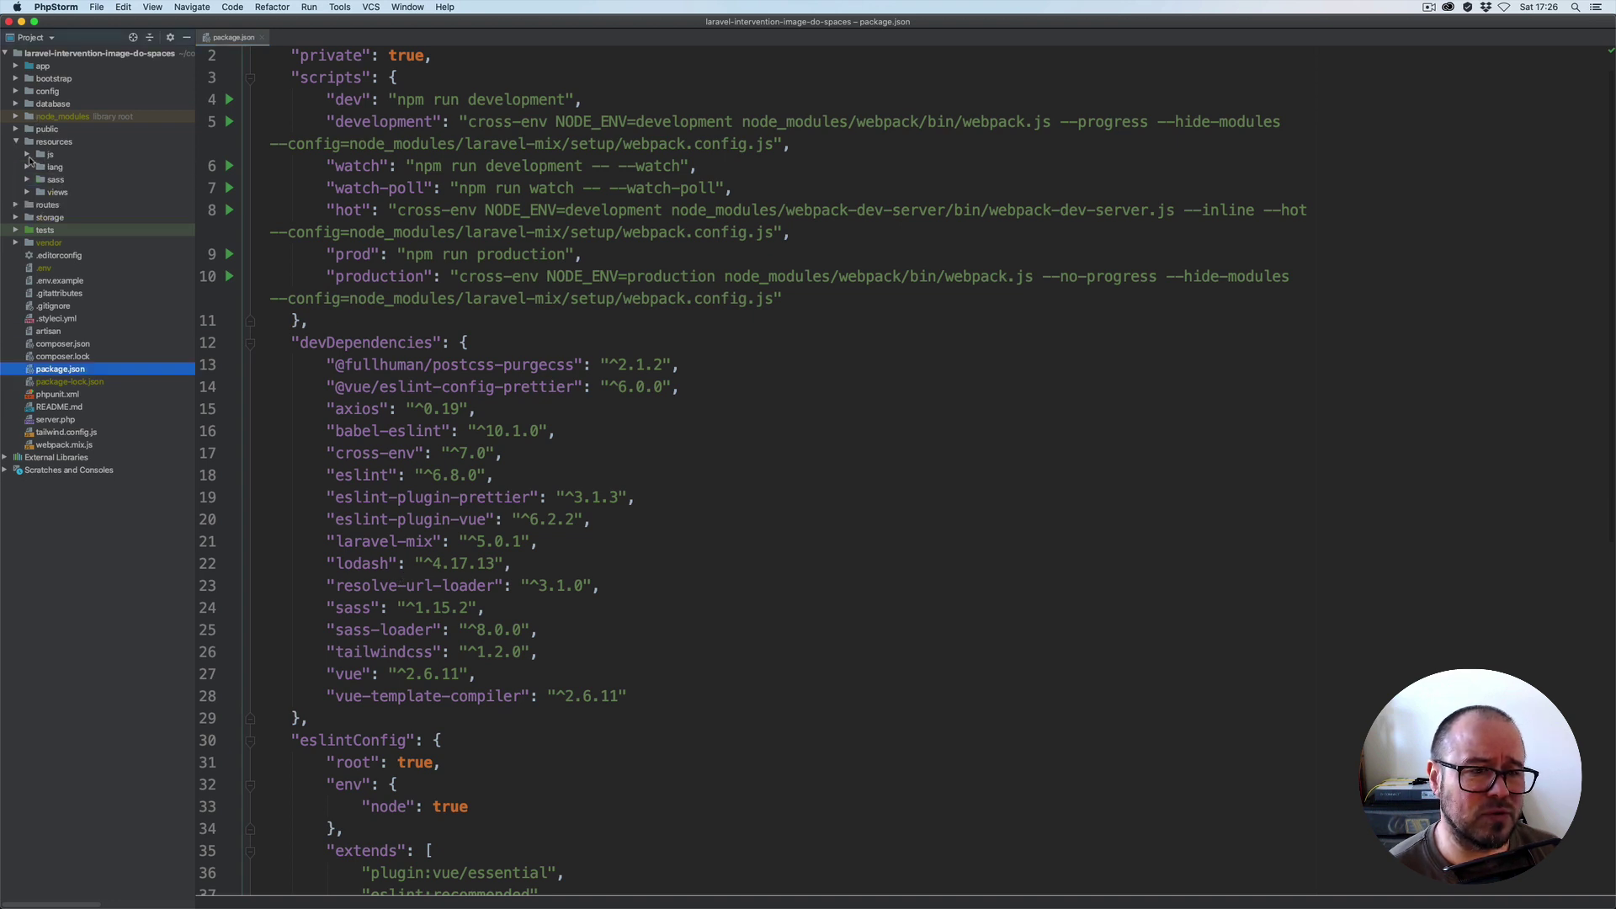
click(27, 155)
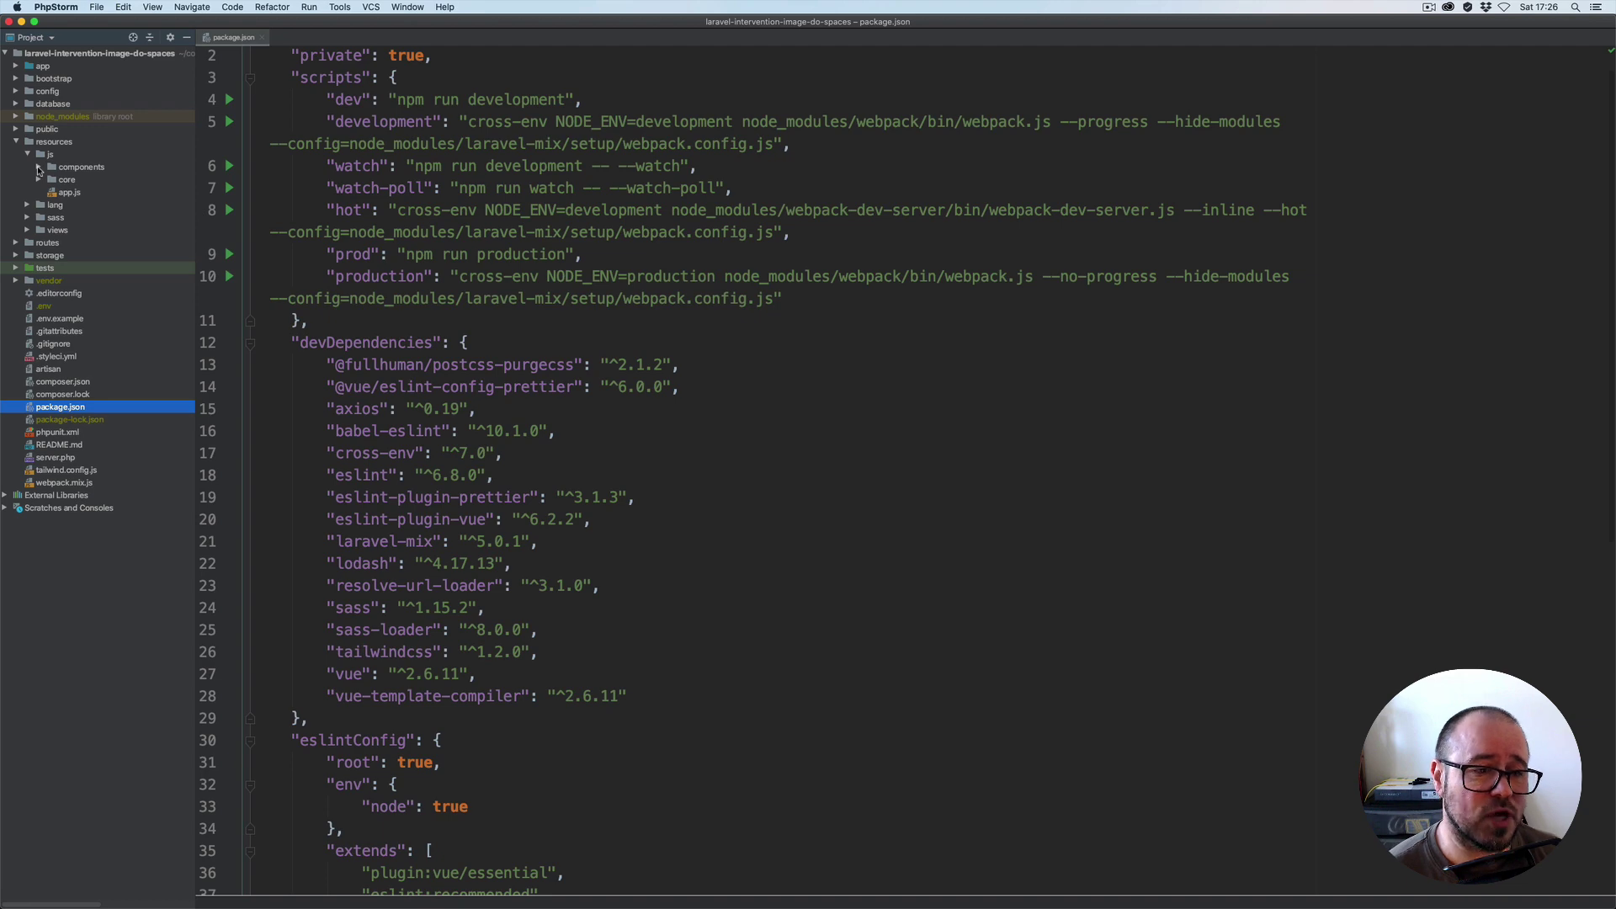
click(38, 169)
double_click(99, 180)
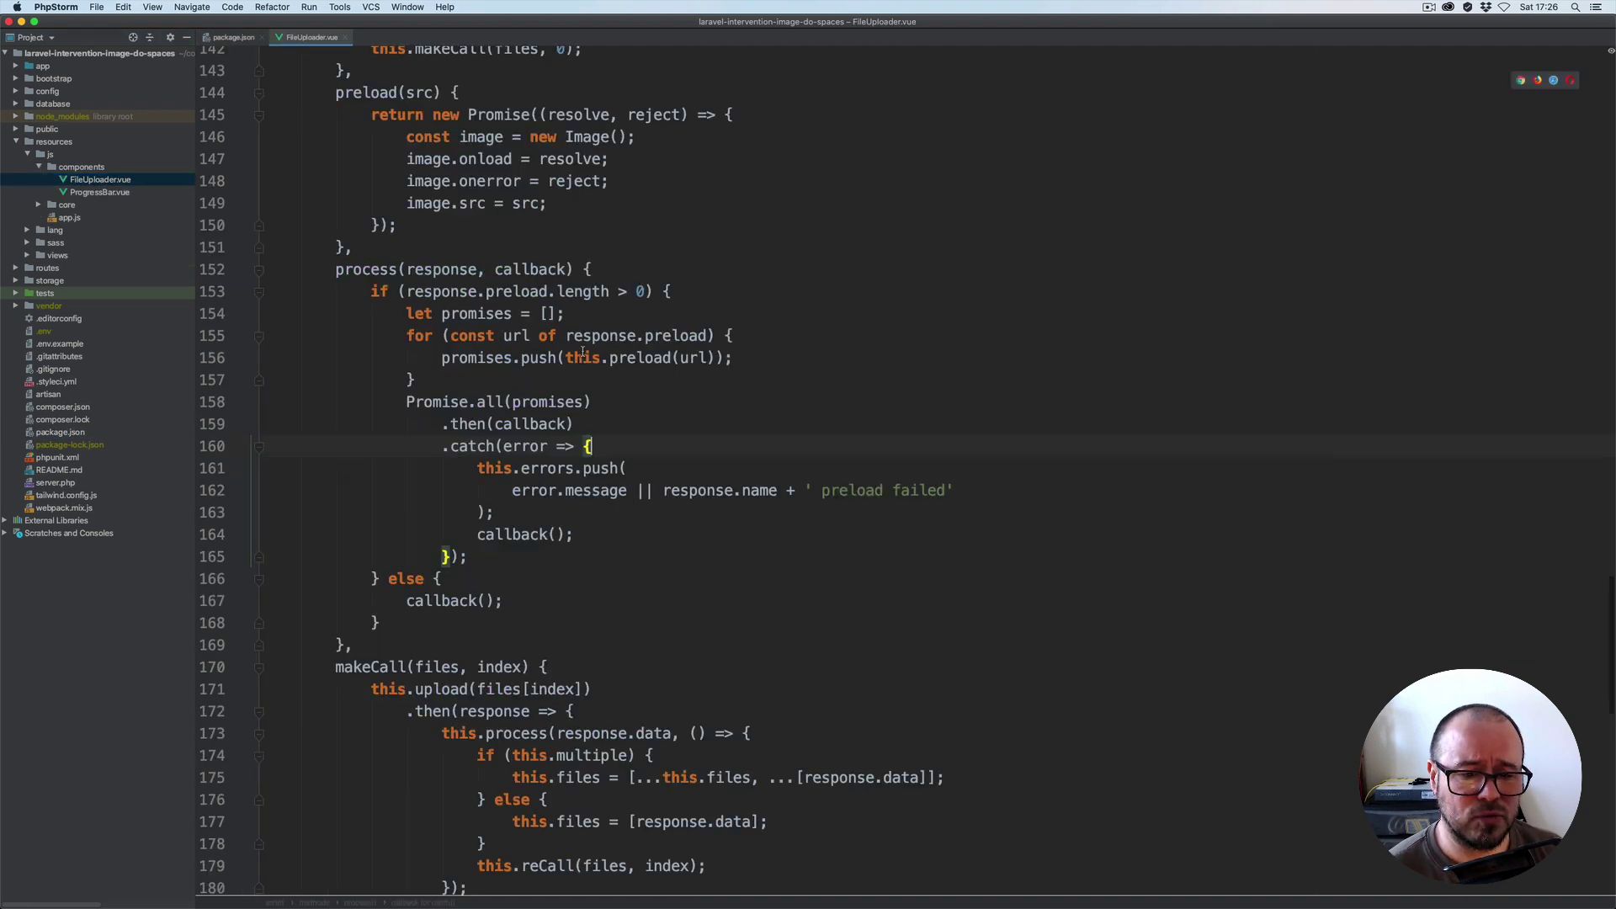
scroll(583, 354, down, 9)
scroll(652, 312, up, 10)
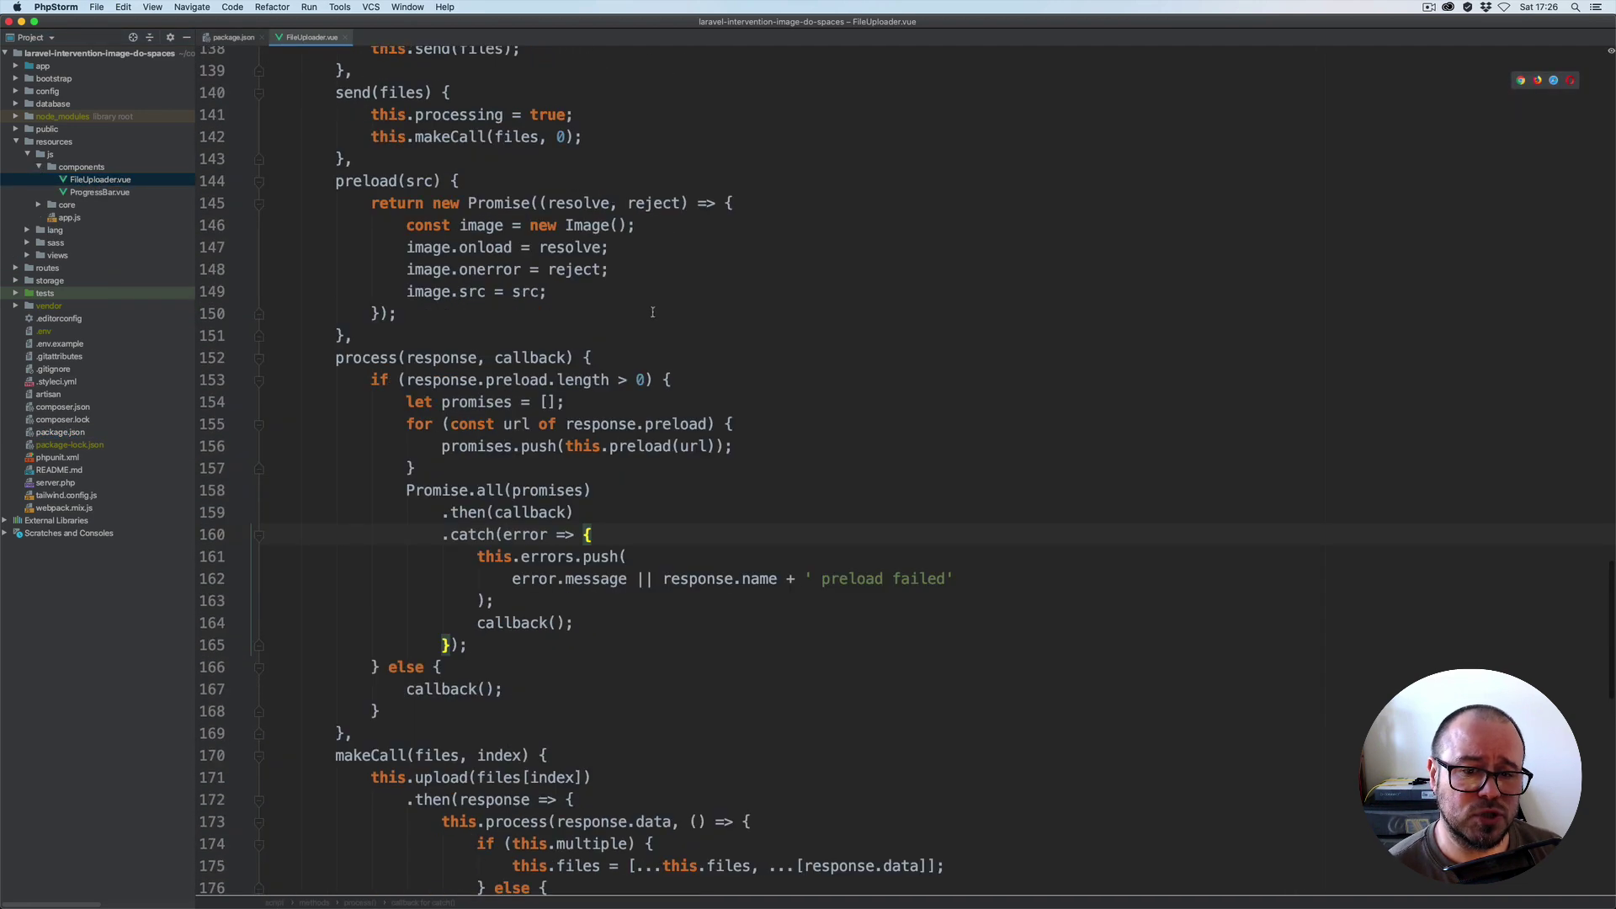
key(ctrl+Tab)
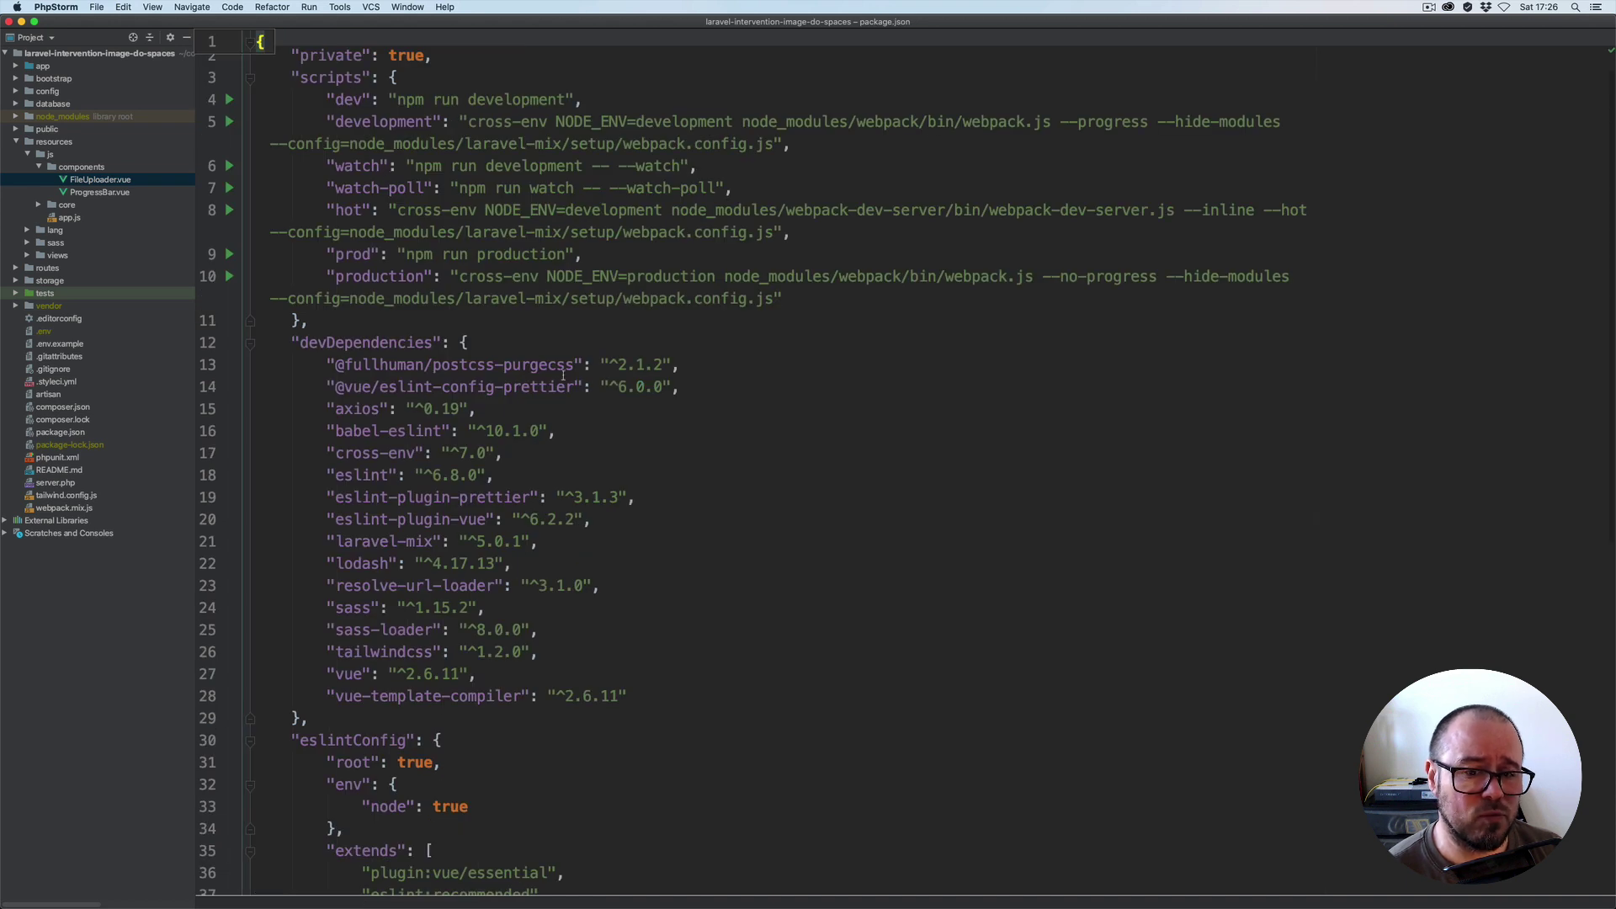
click(469, 343)
key(super+w)
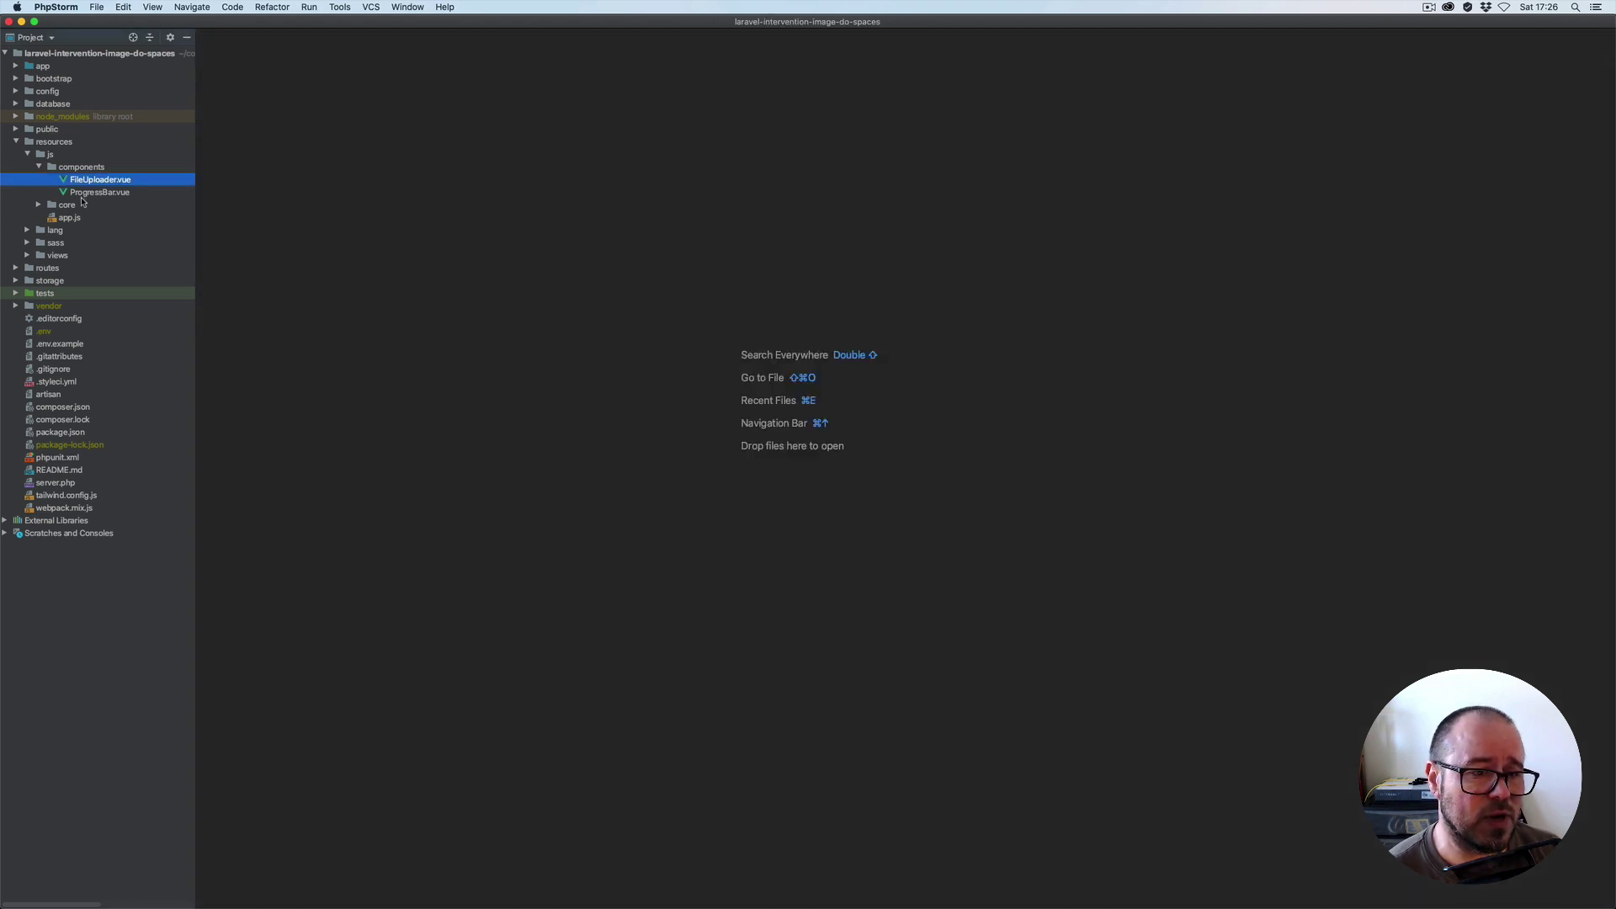
View the ProgressBar.vue component, close it and collapse the components and js folders
key(Down)
key(Return)
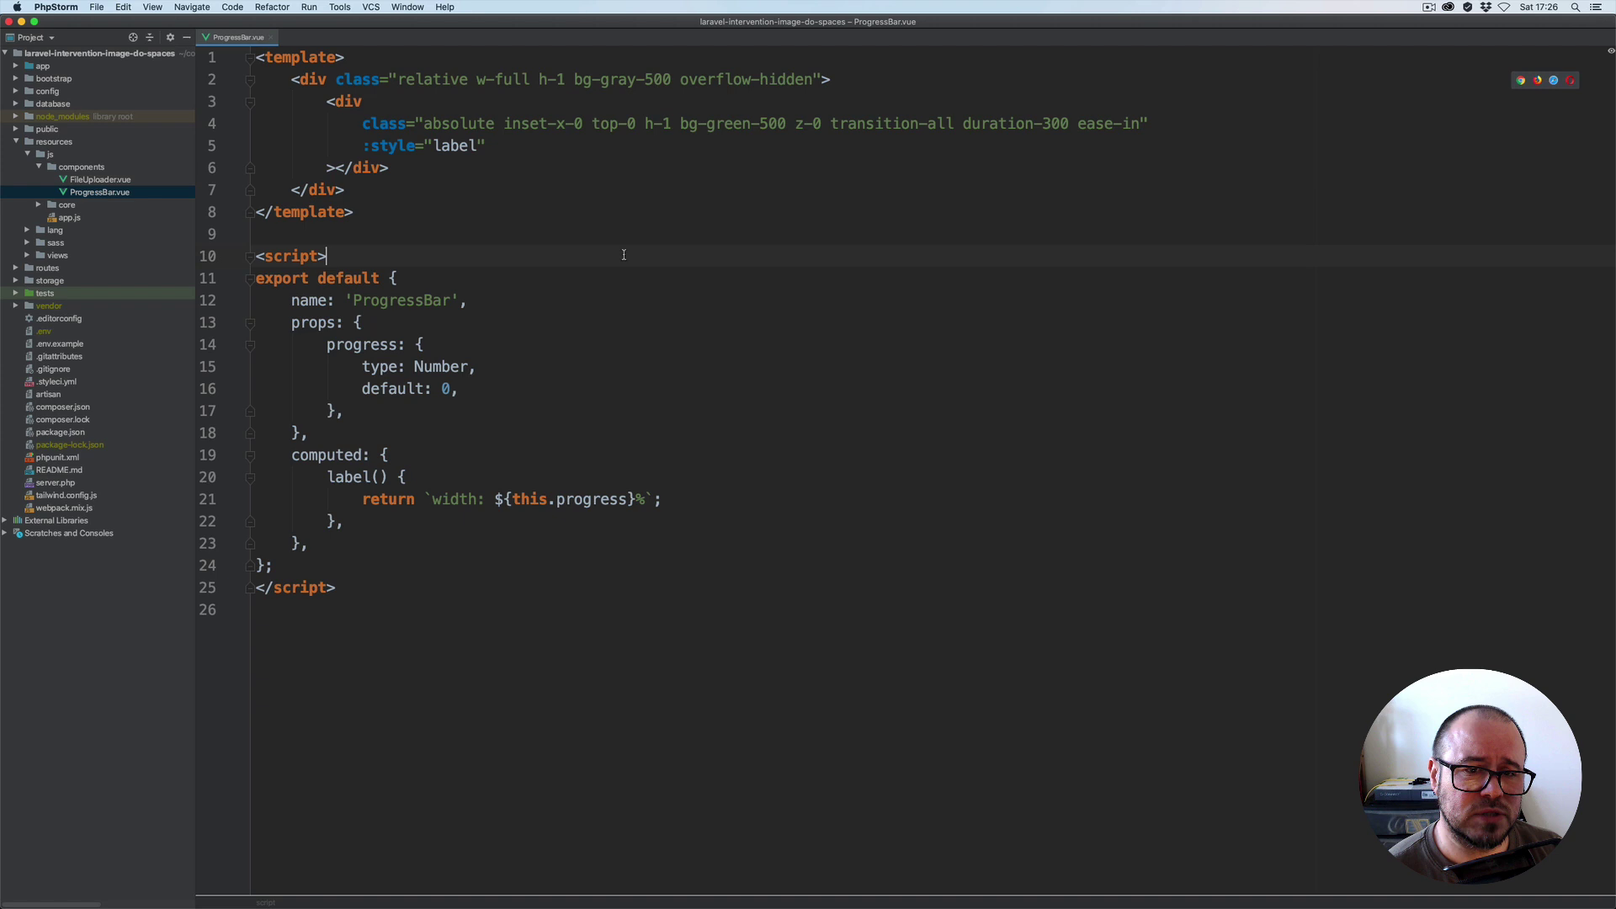
key(super+w)
click(38, 168)
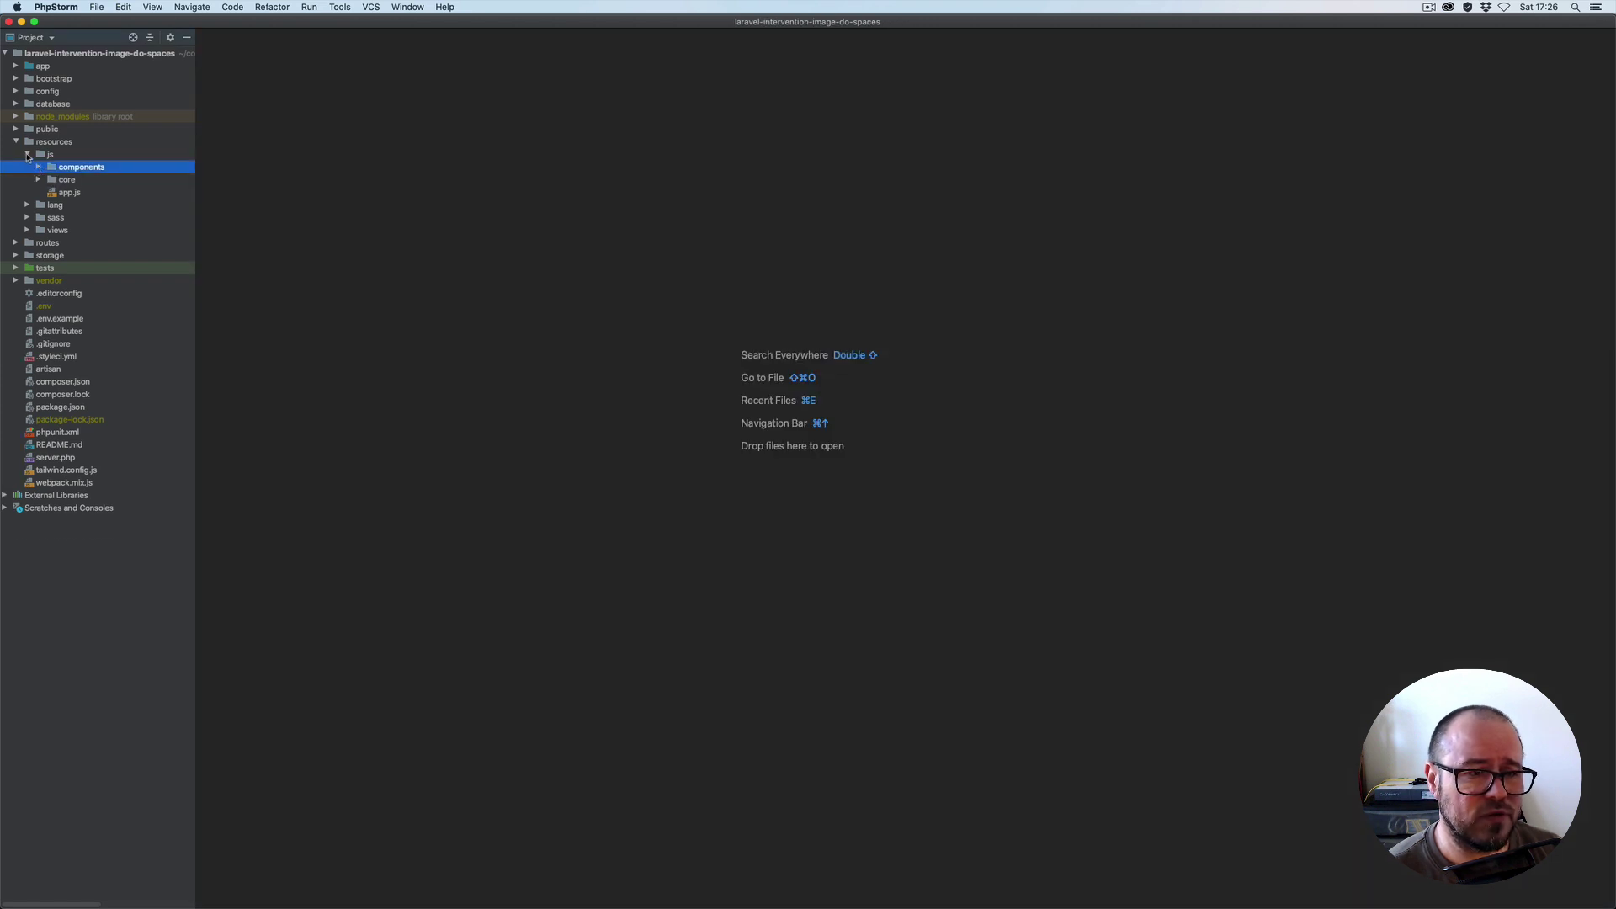
click(28, 155)
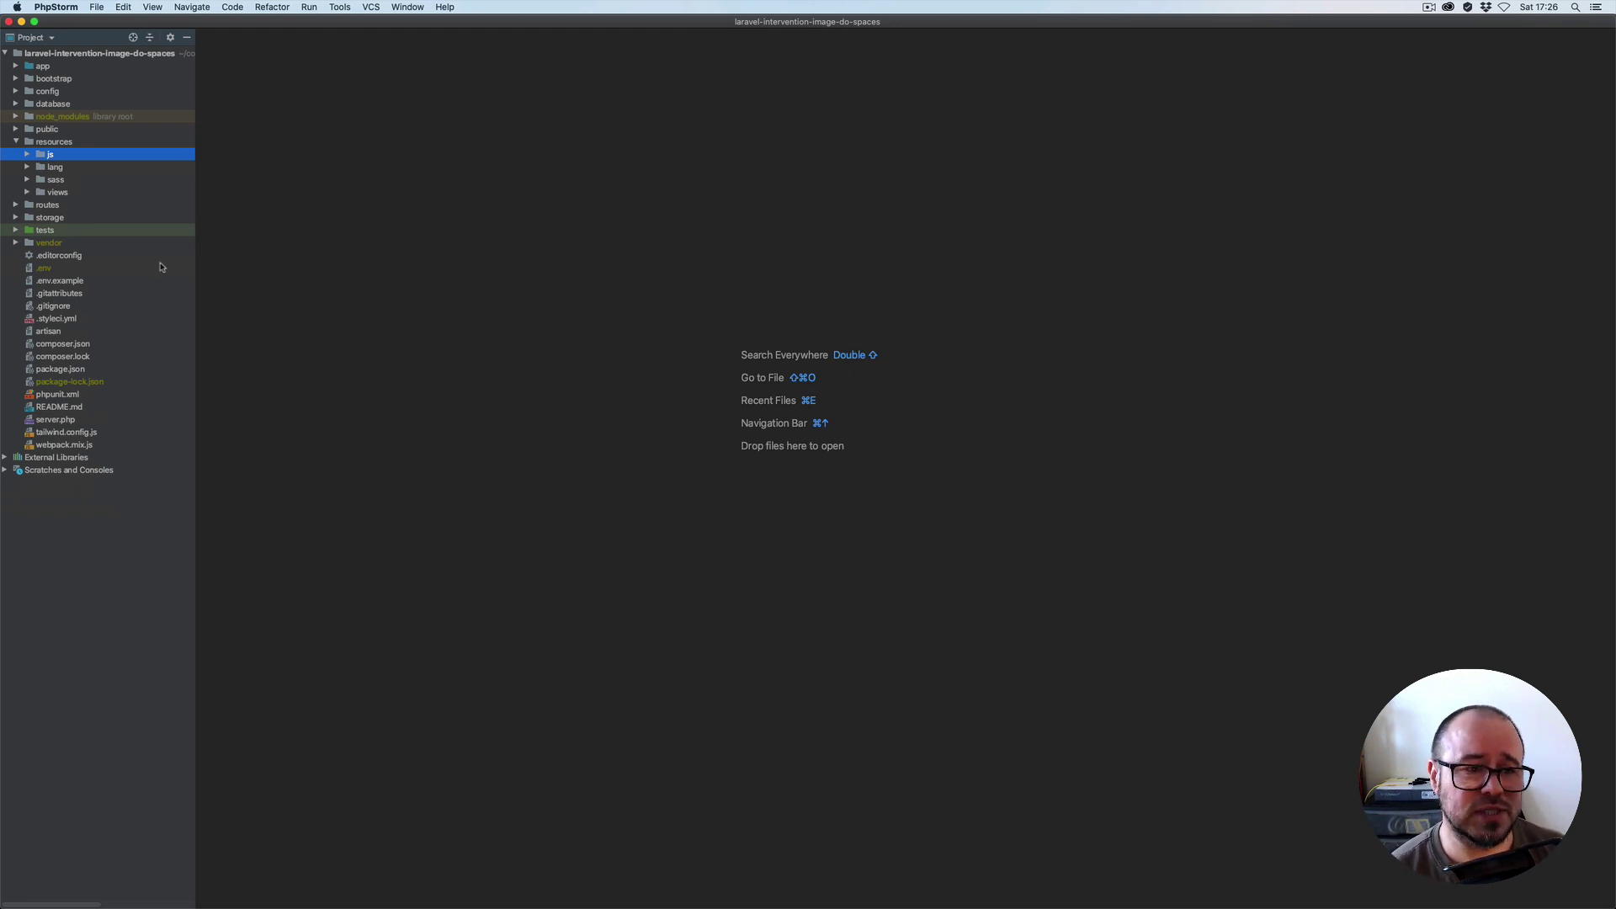
Open tailwind.config.js, examine its font family extension and close the file
click(60, 435)
double_click(60, 434)
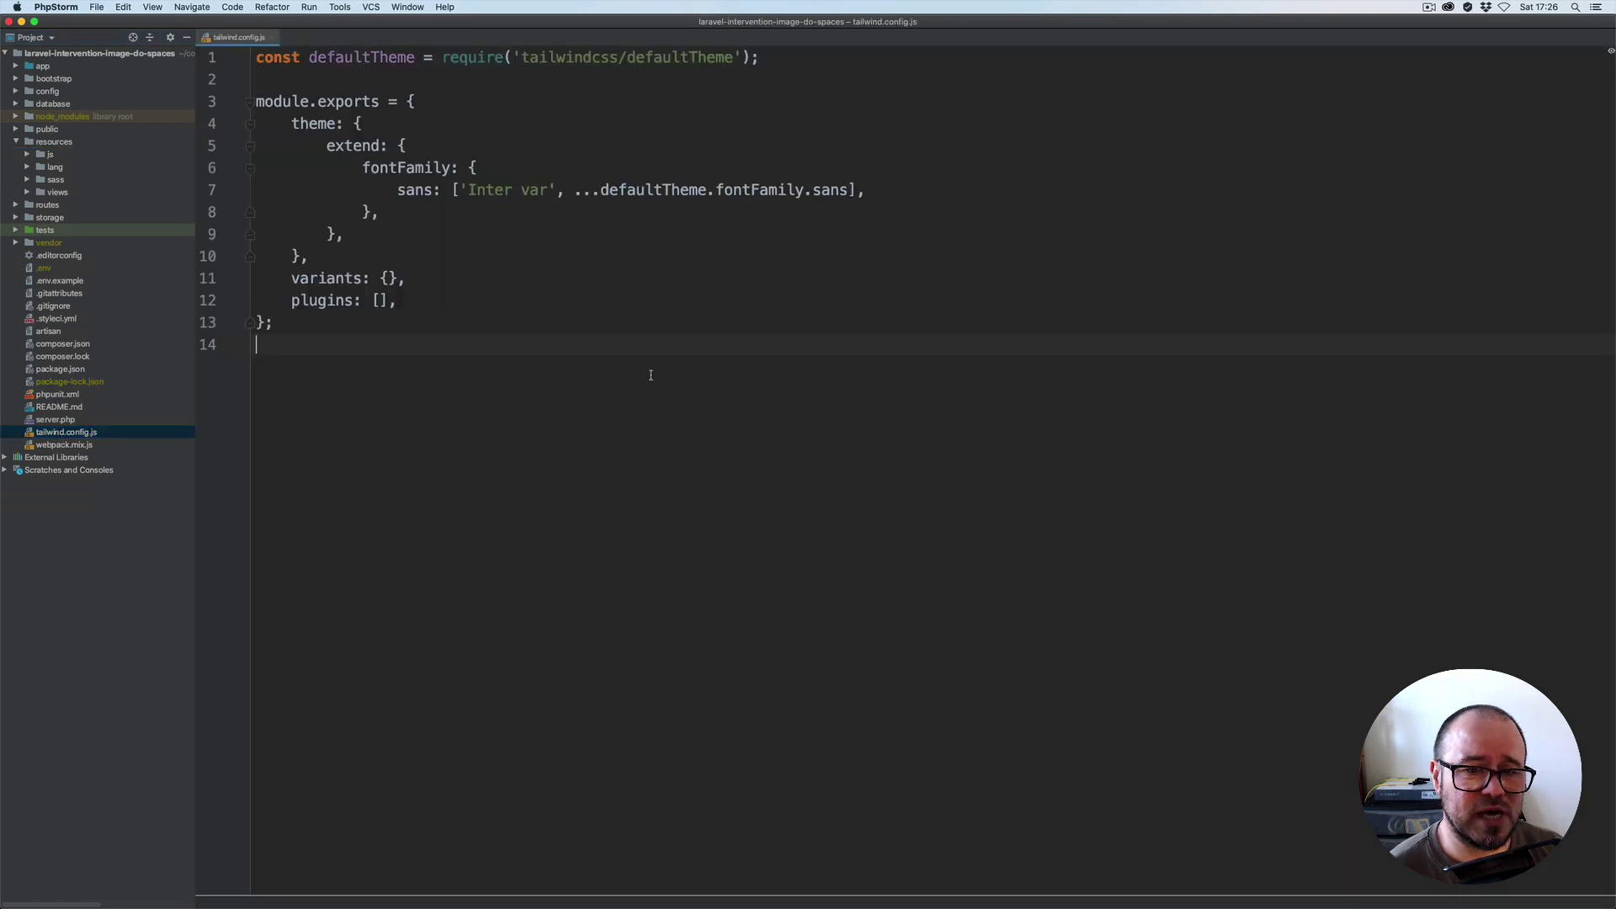
key(super+w)
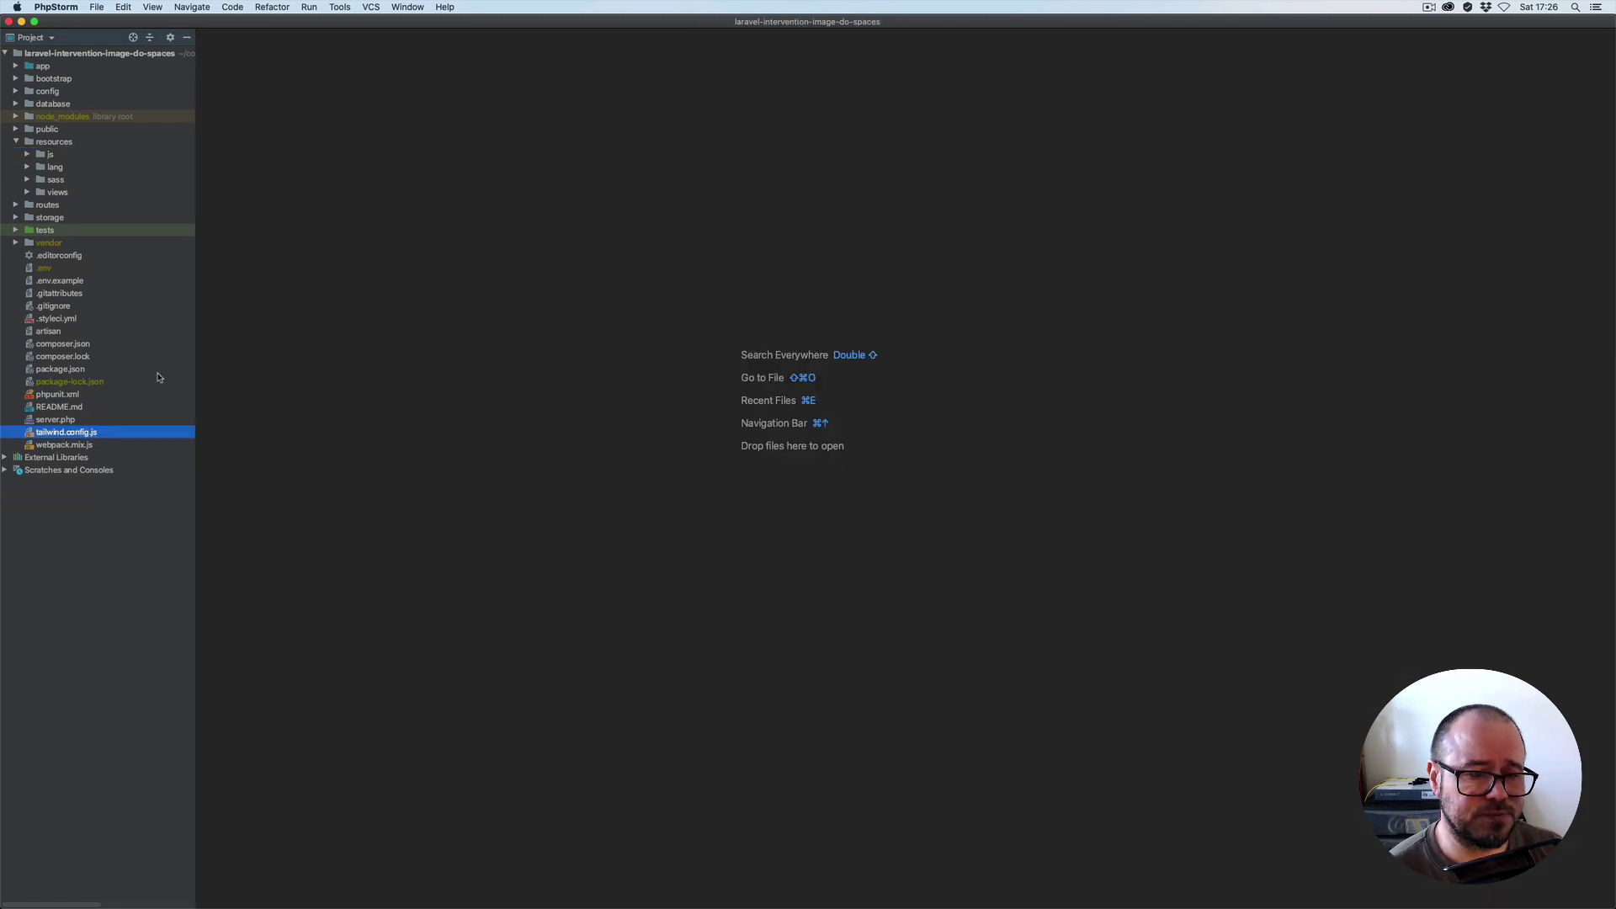
Open webpack.mix.js, examine its PurgeCSS and webpack configuration and close the file
double_click(60, 446)
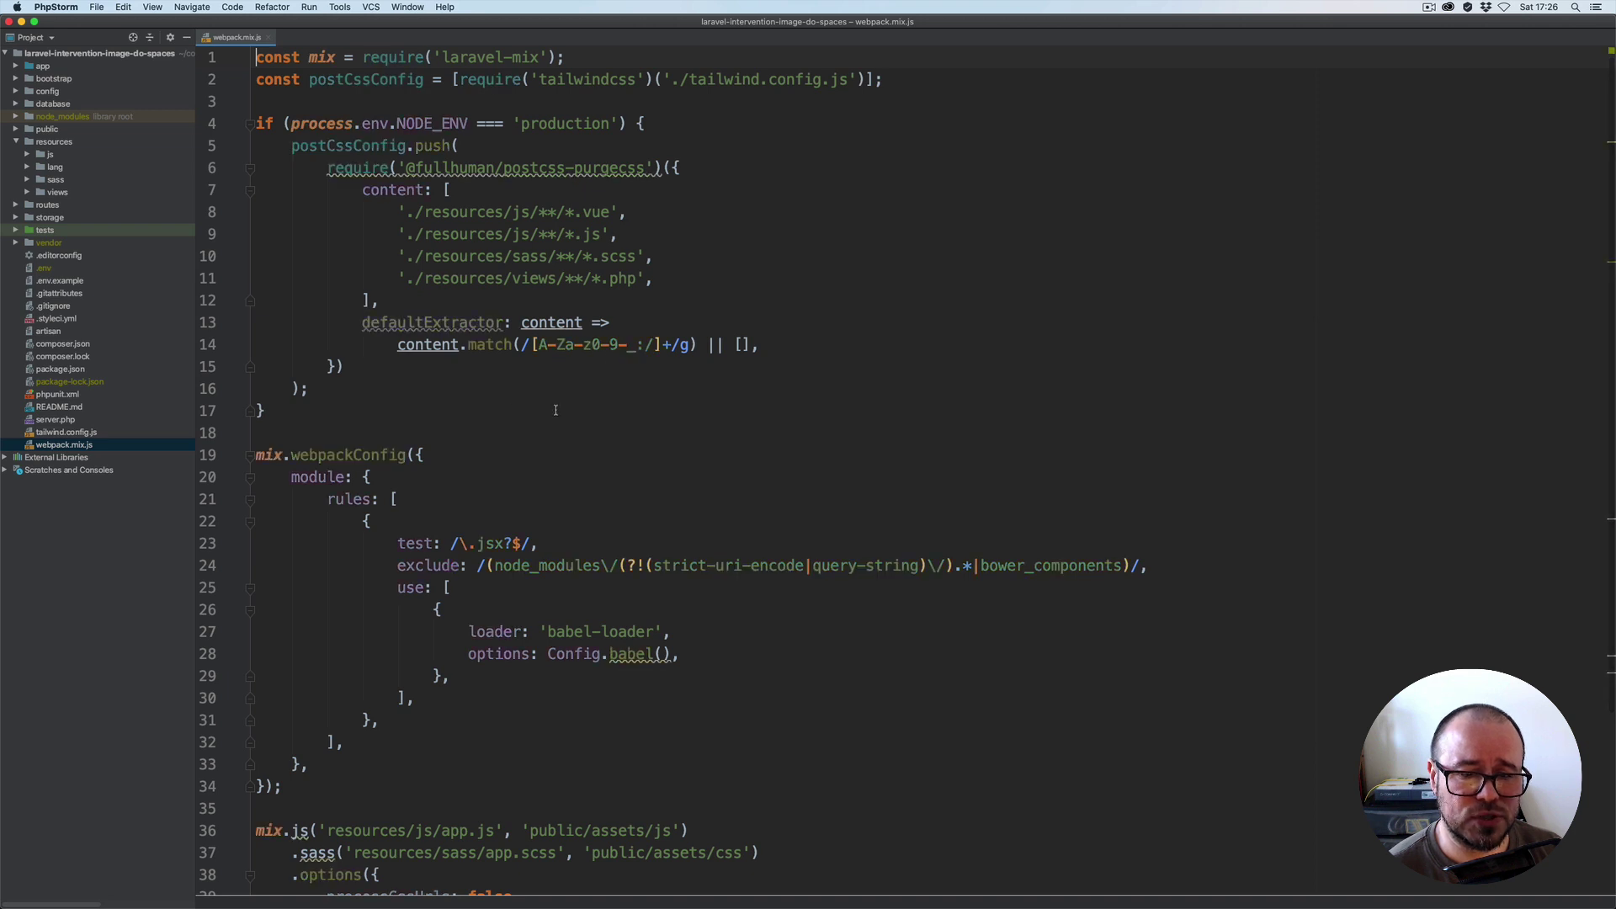
scroll(543, 423, down, 1)
scroll(544, 423, up, 1)
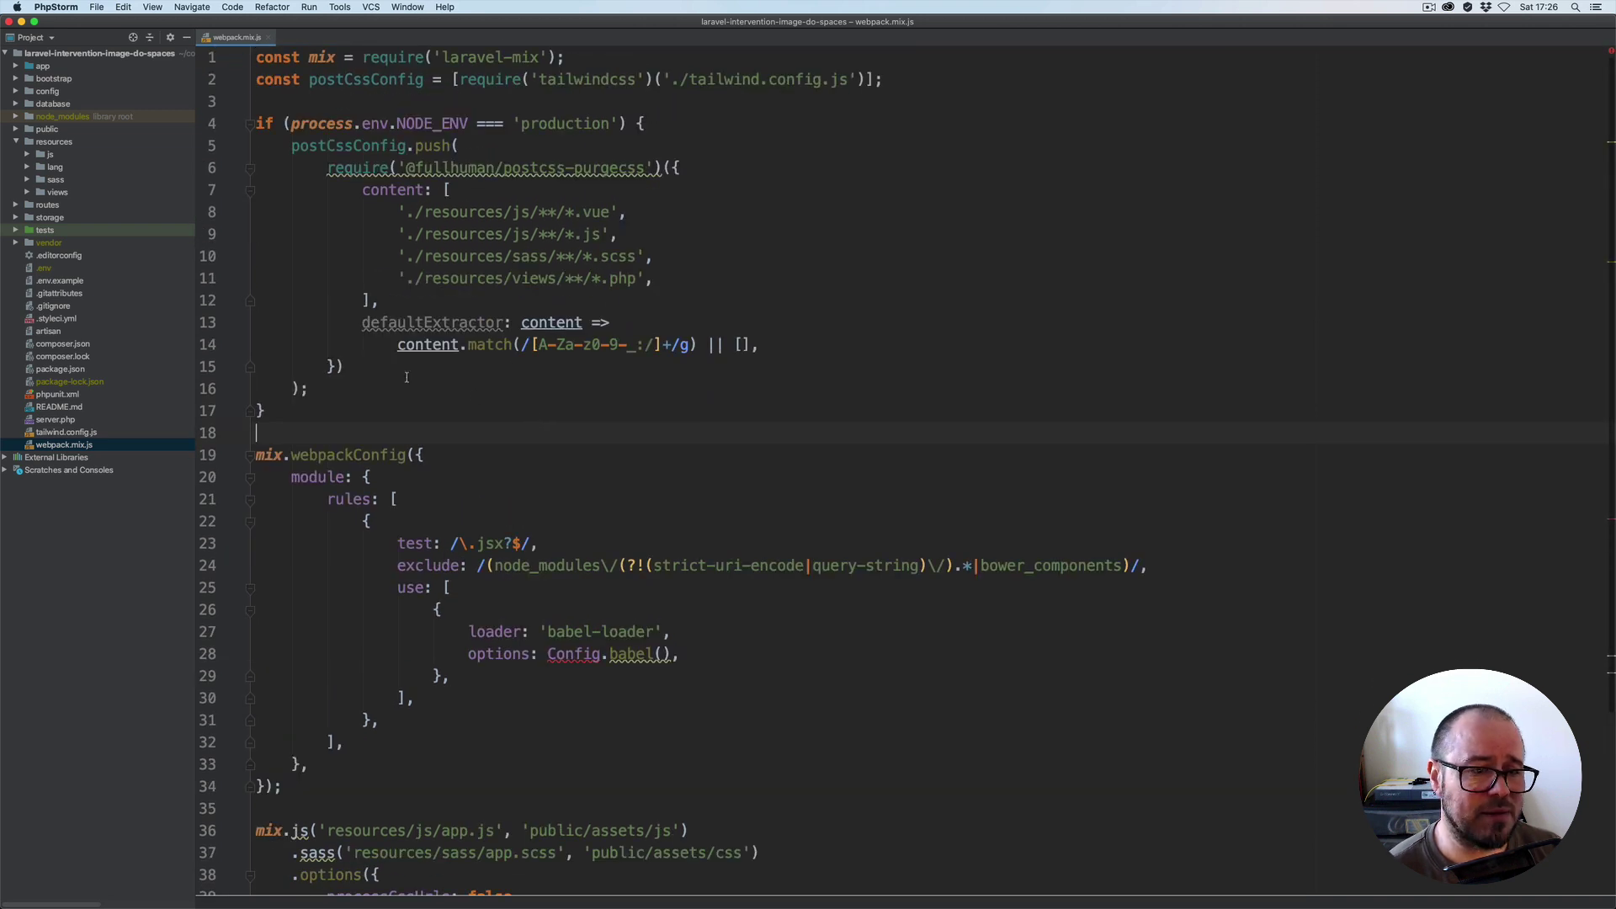
key(super+w)
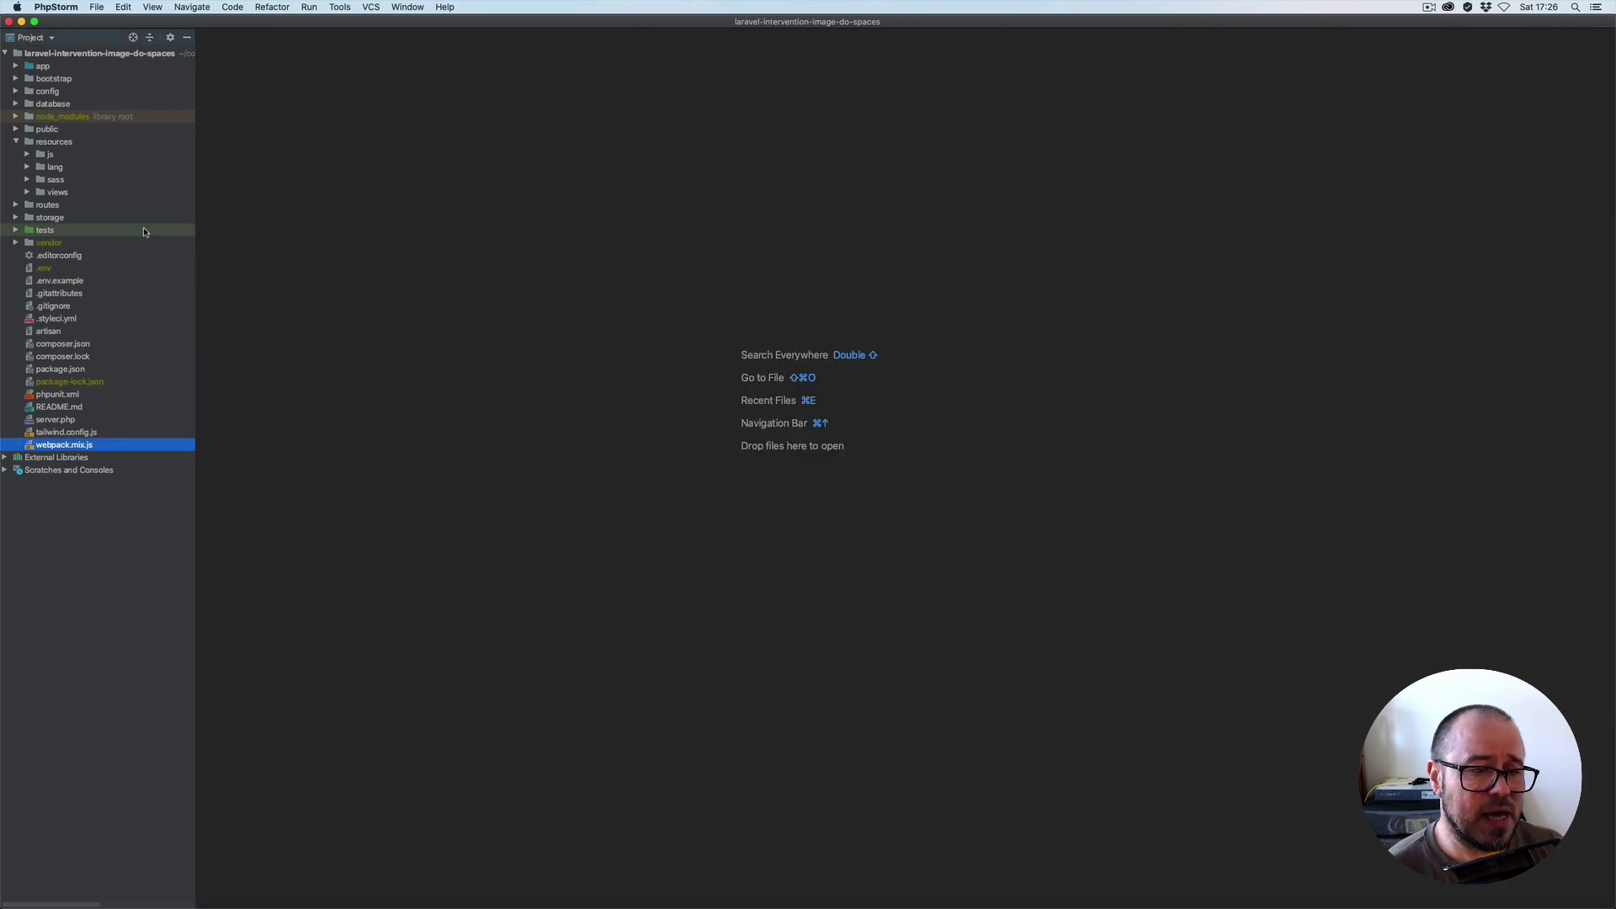
Open composer.json and examine the app/helpers.php entry in the autoload files section
click(64, 345)
double_click(64, 345)
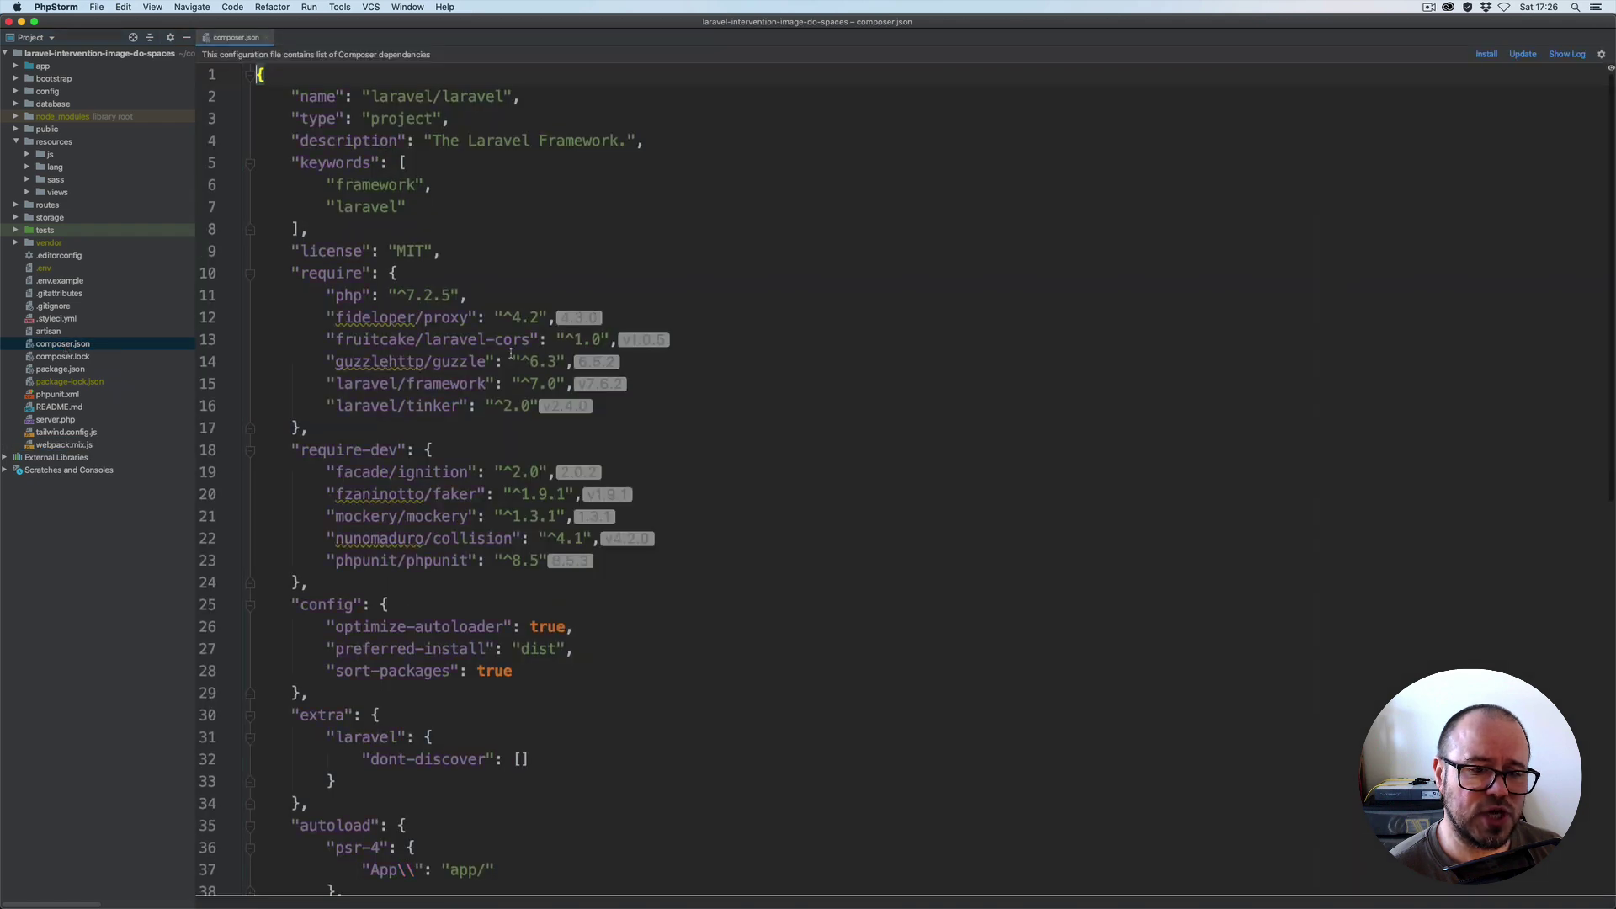
scroll(461, 341, down, 6)
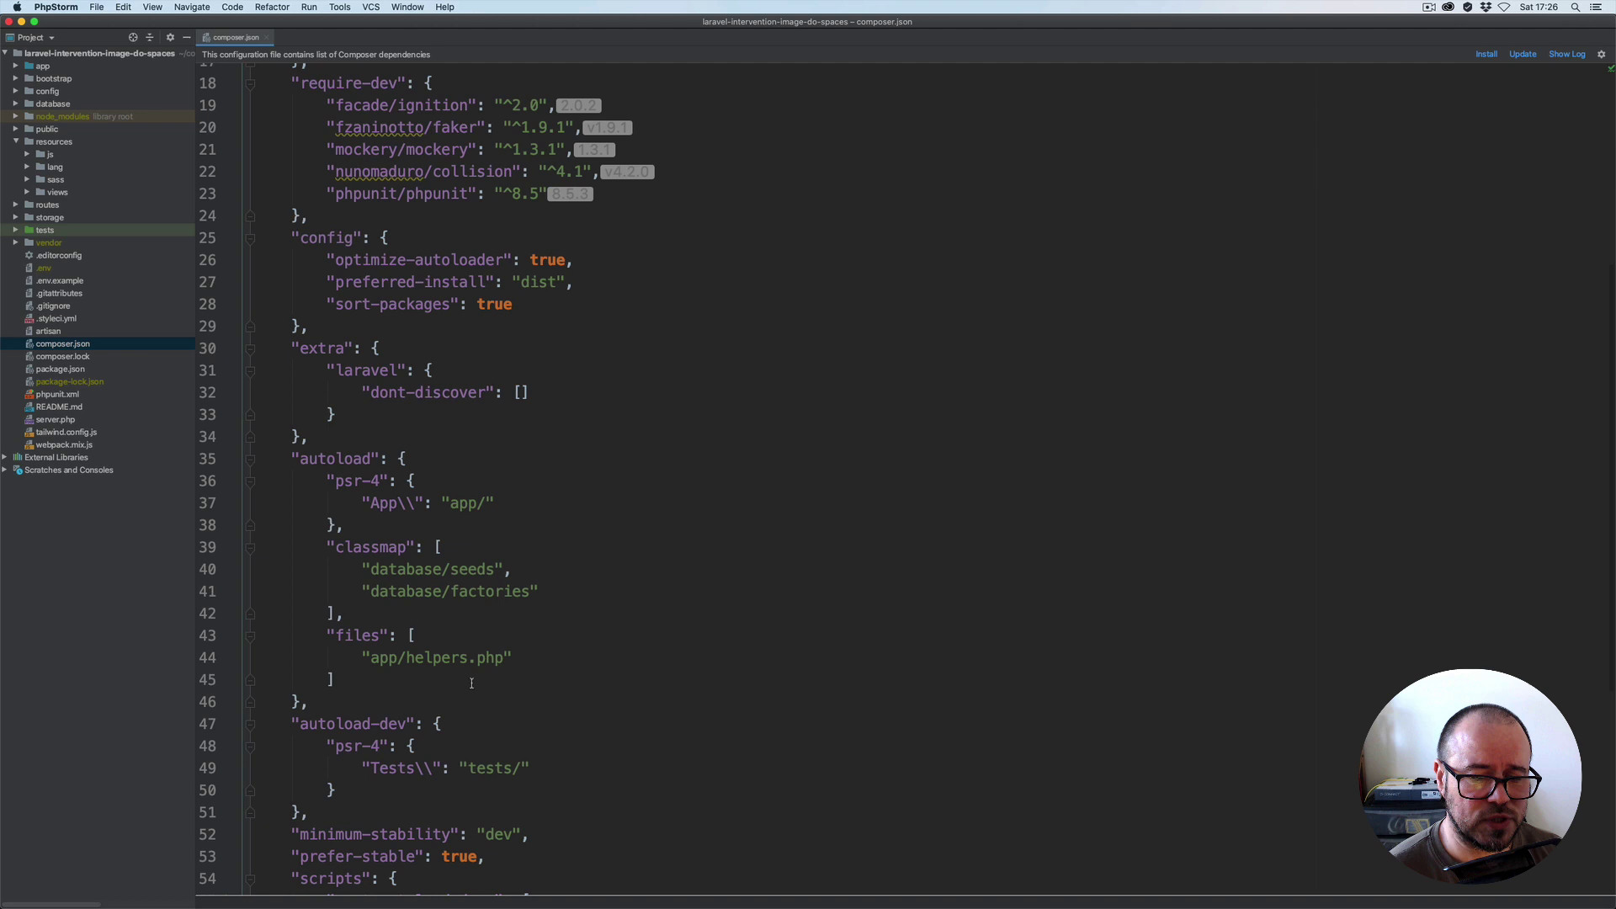
drag(513, 658, 364, 662)
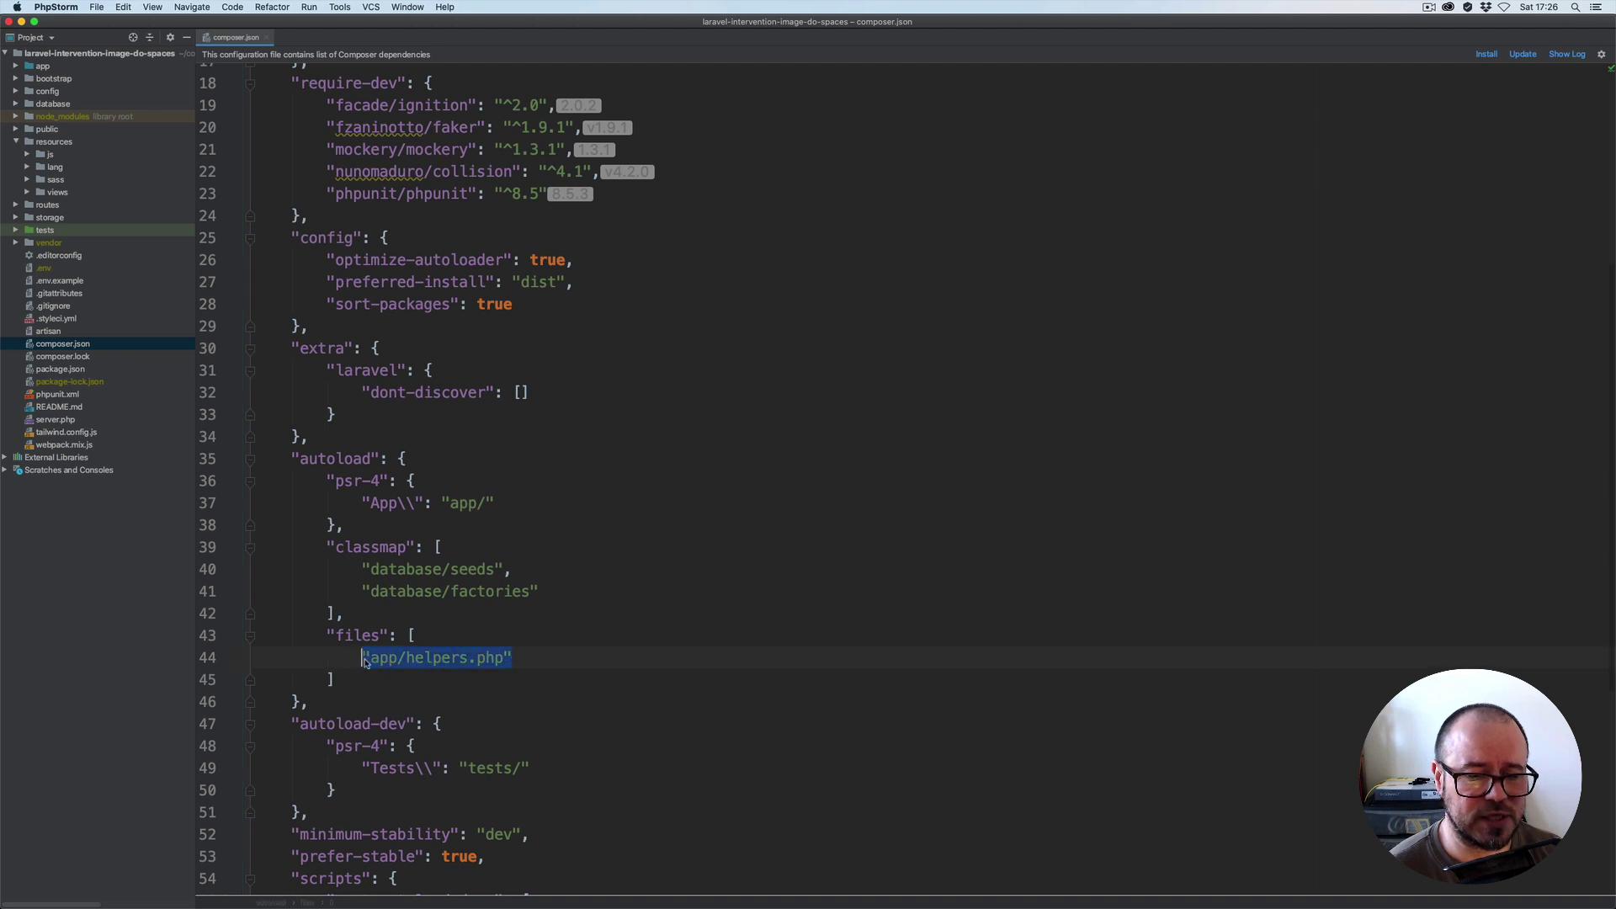
Open helpers.php from the app folder, examine the ds function's partials and DIRECTORY_SEPARATOR handling, and return to composer.json
click(15, 65)
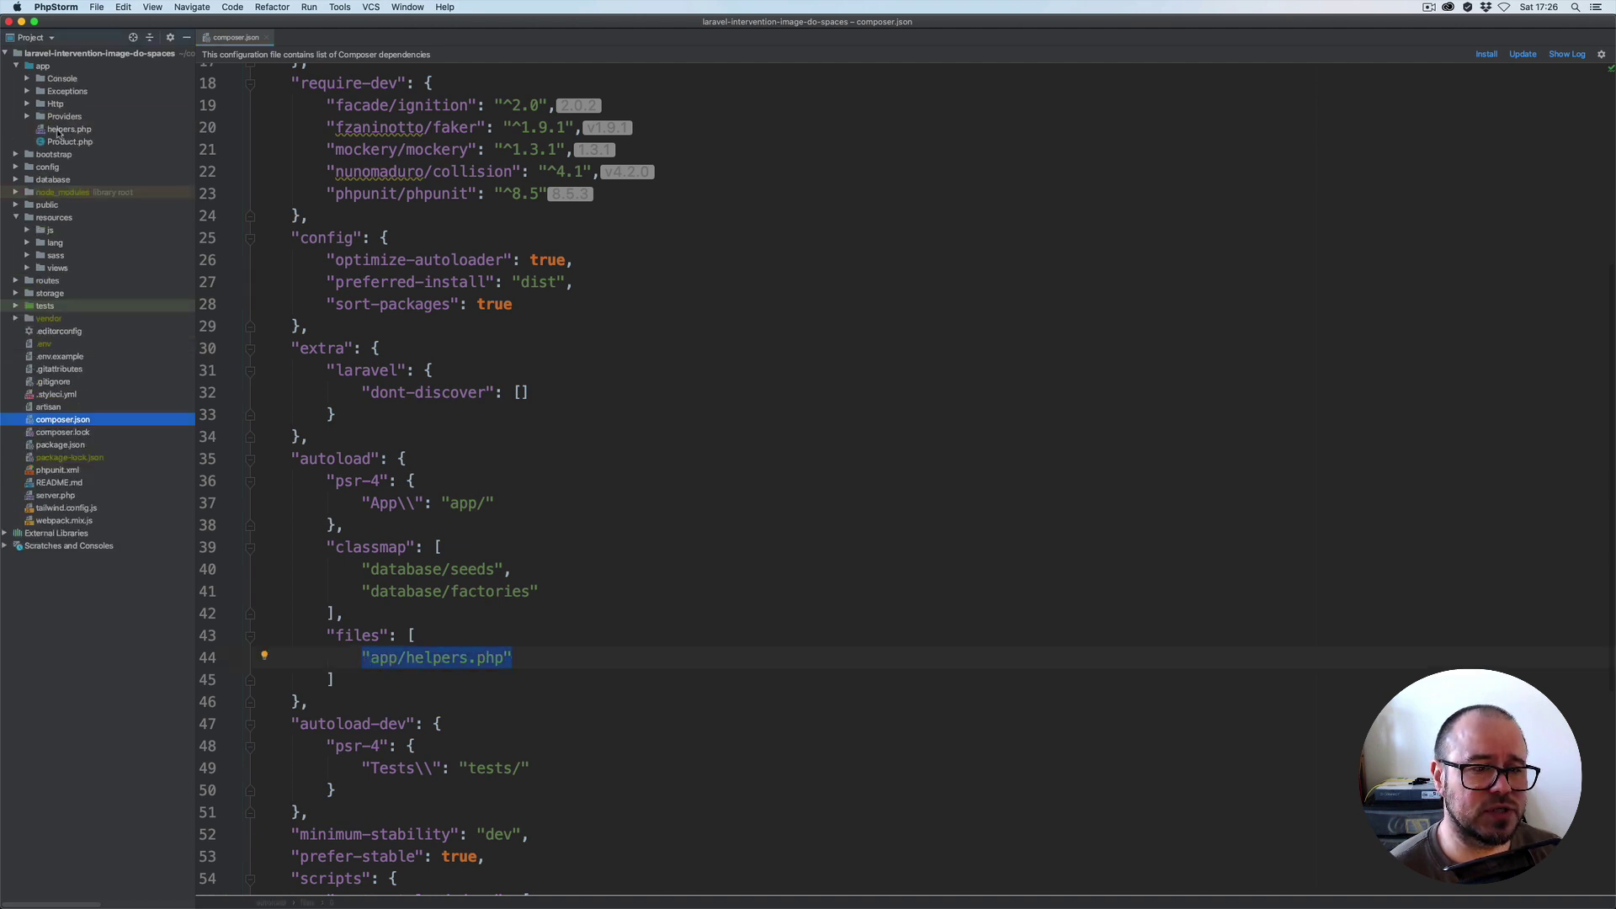
double_click(62, 129)
key(ctrl+Down)
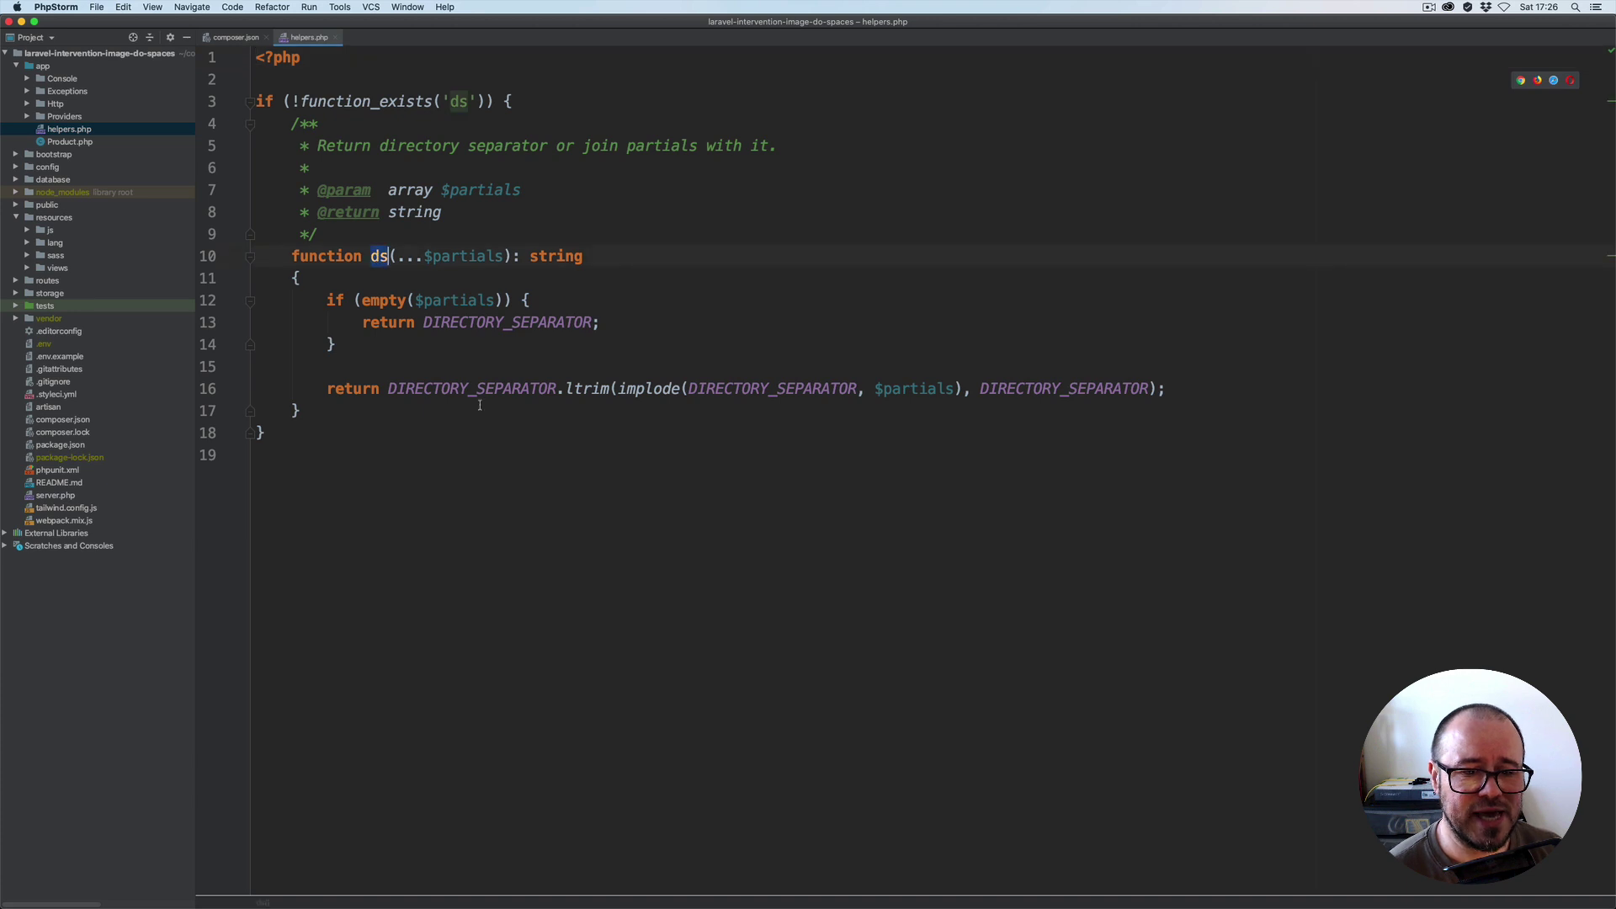
double_click(476, 322)
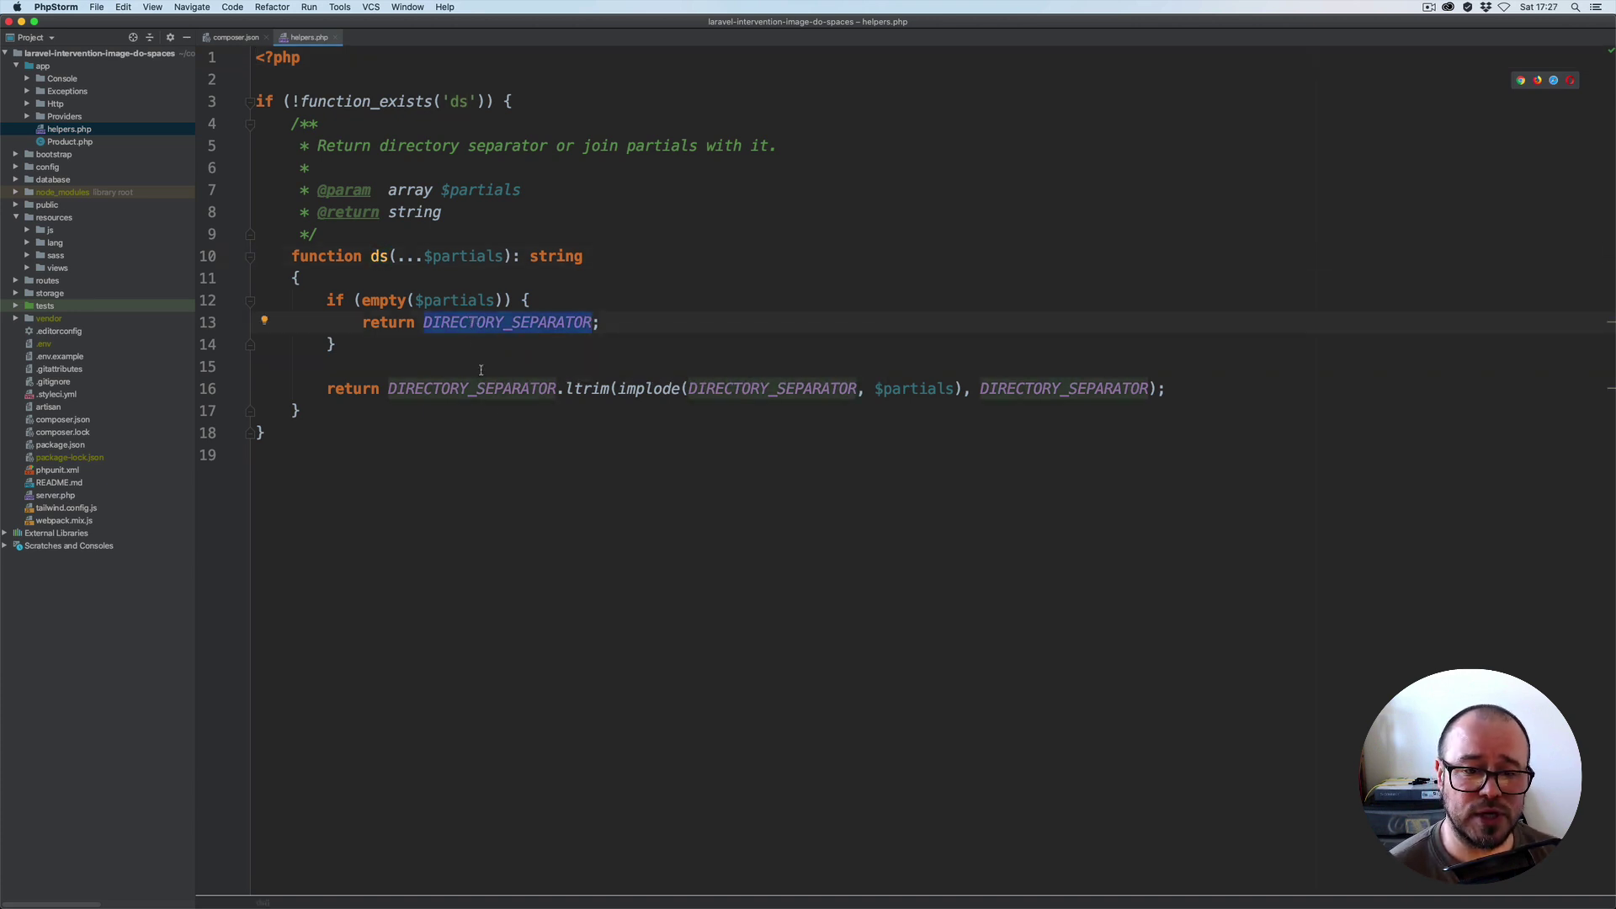
double_click(448, 256)
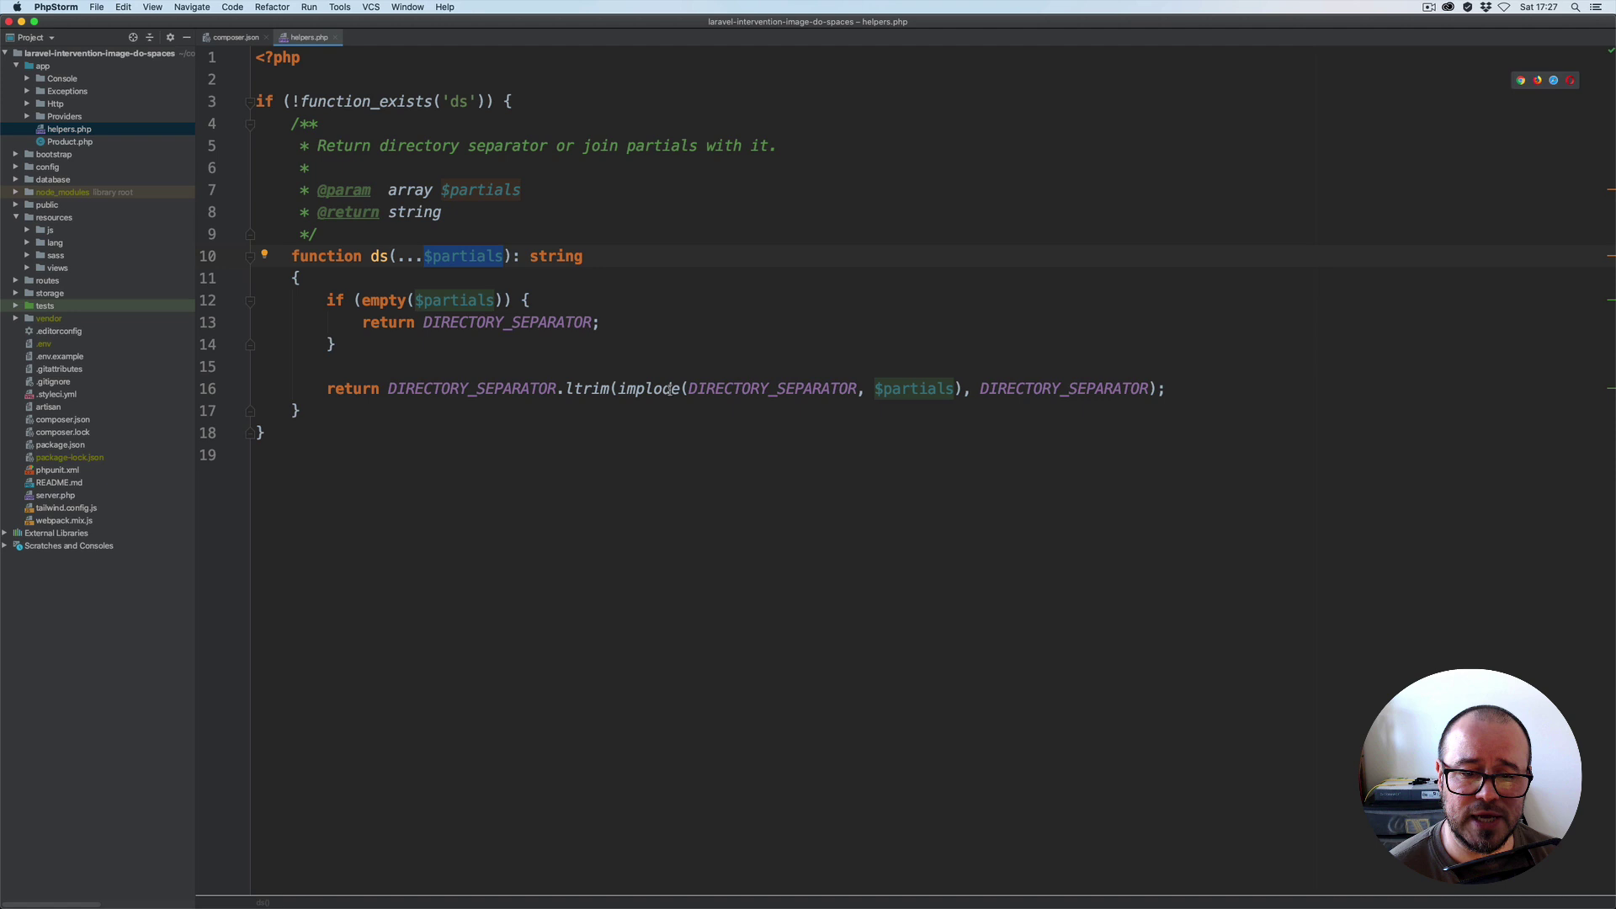
click(426, 344)
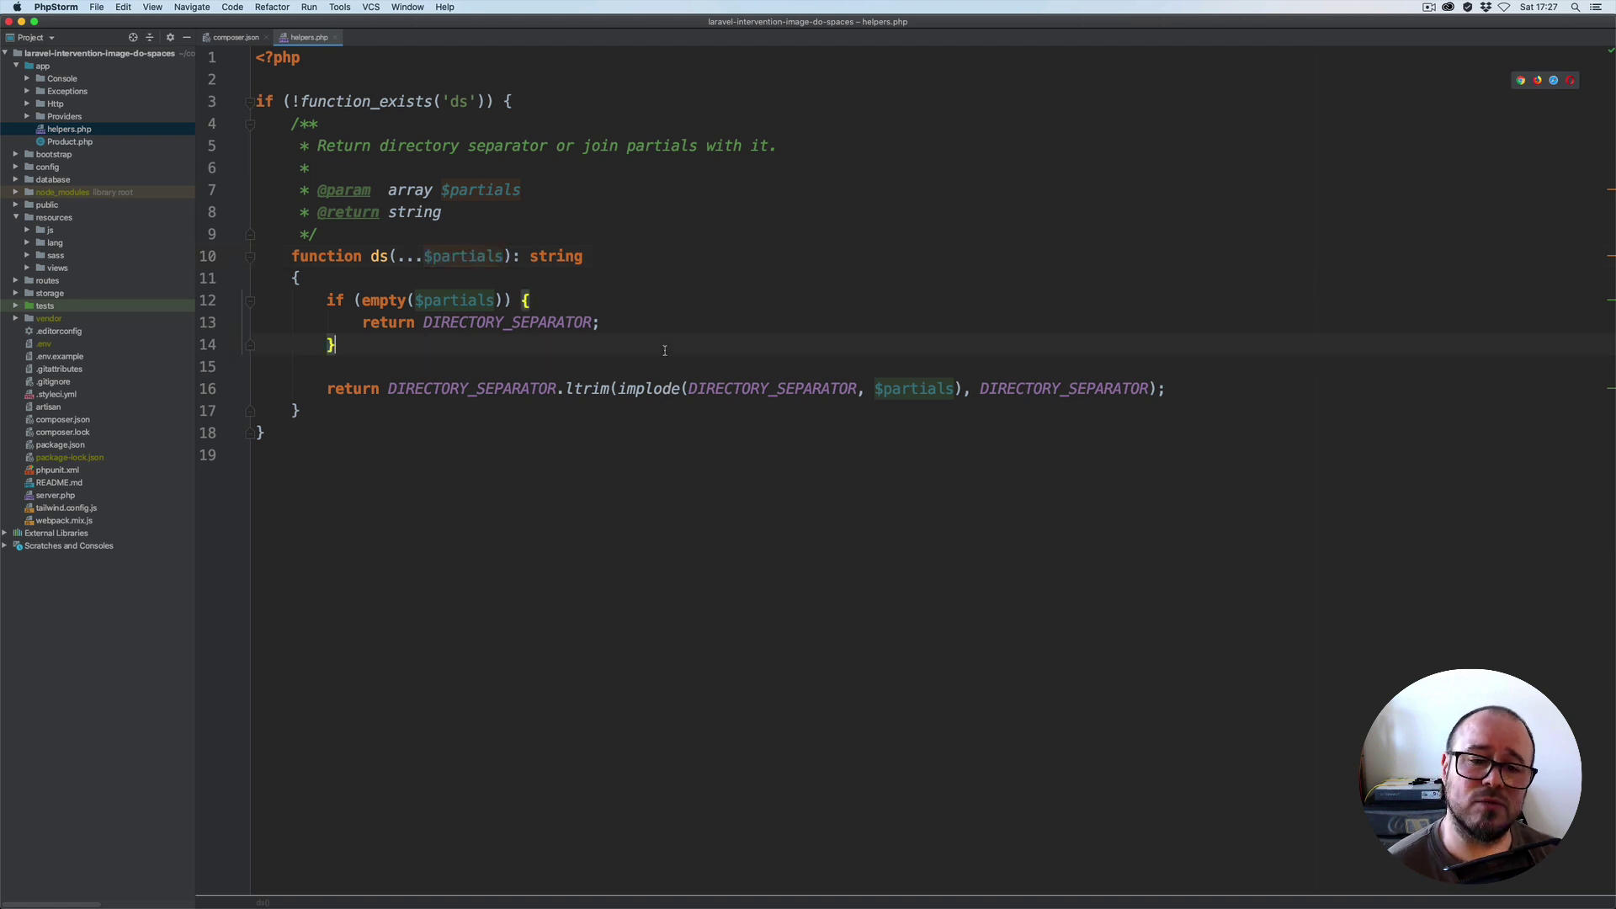
key(super+w)
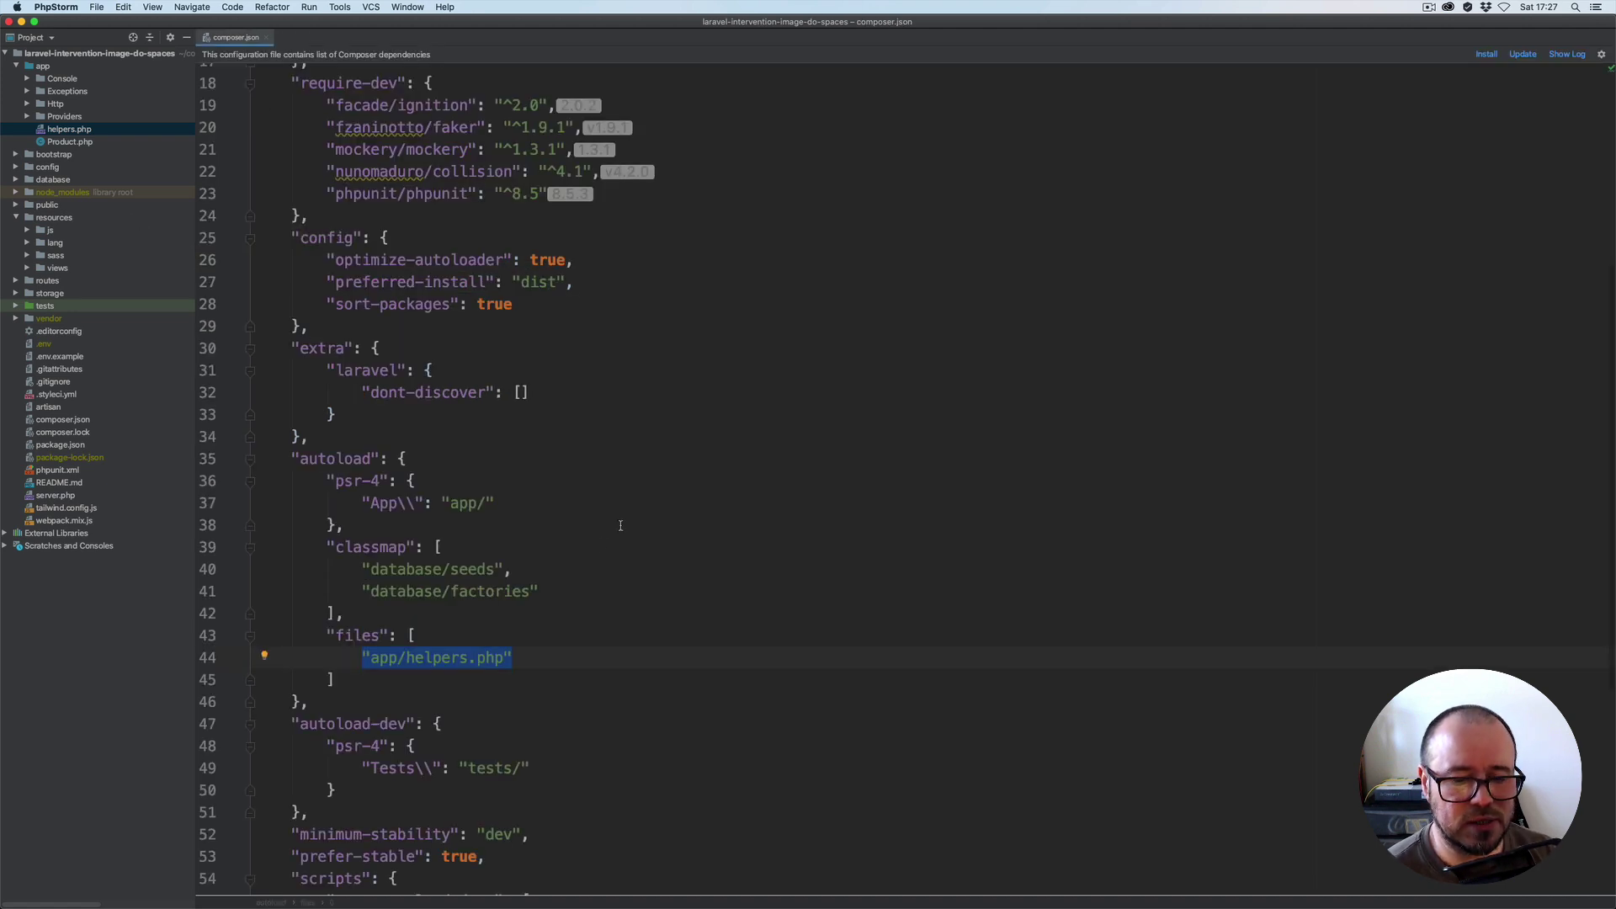
click(594, 550)
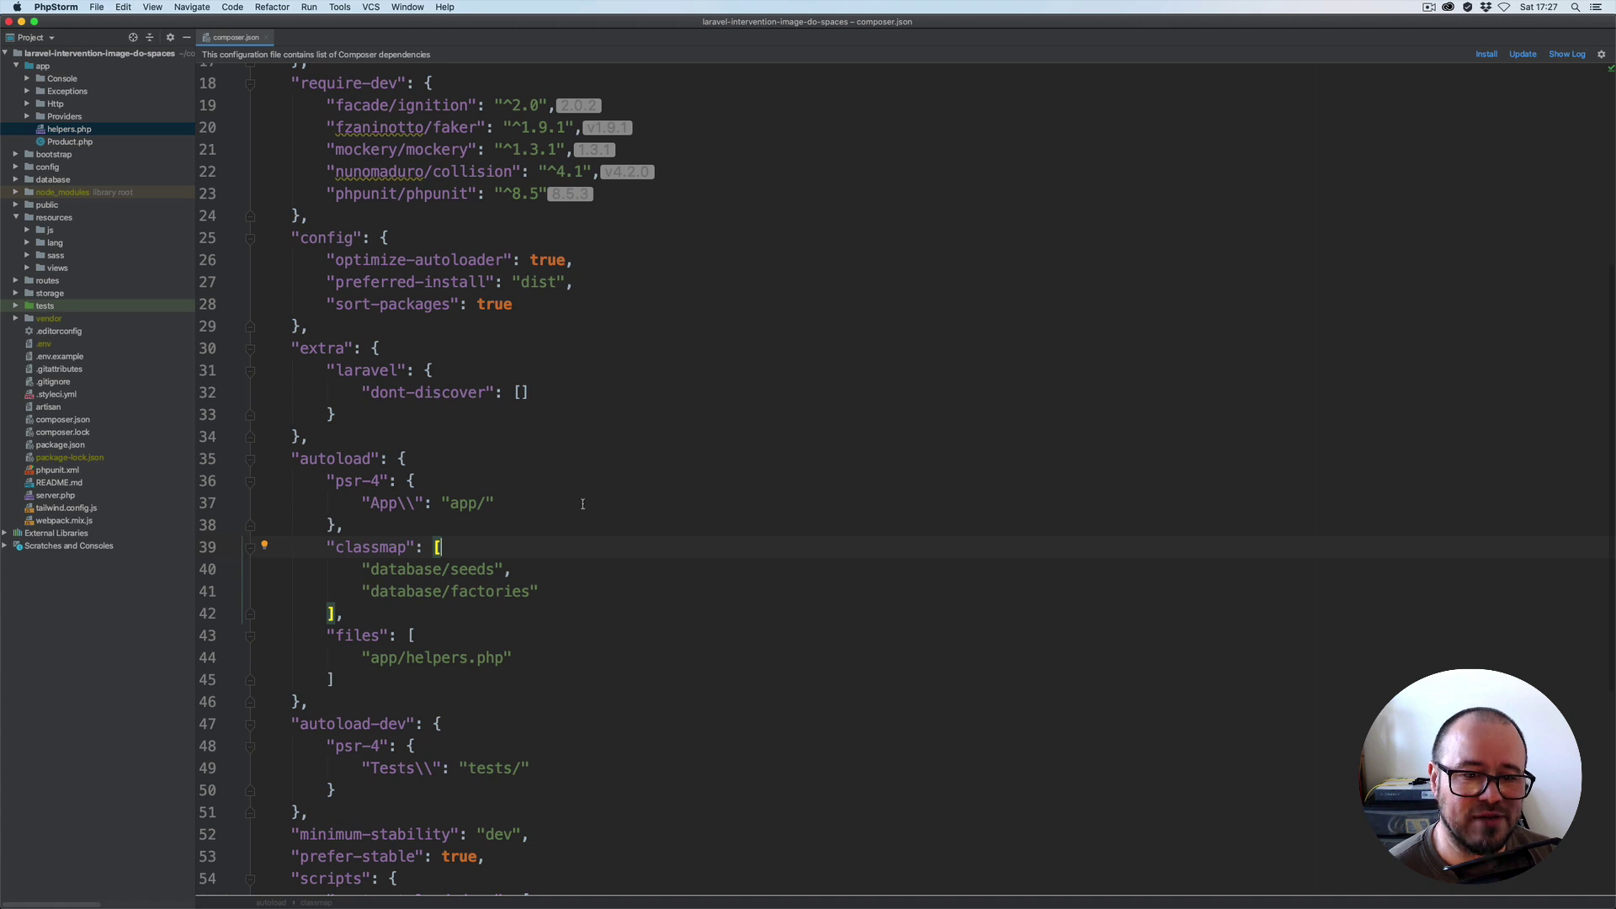
Examine the package dependencies in the require section of composer.json and close the file
scroll(572, 401, up, 5)
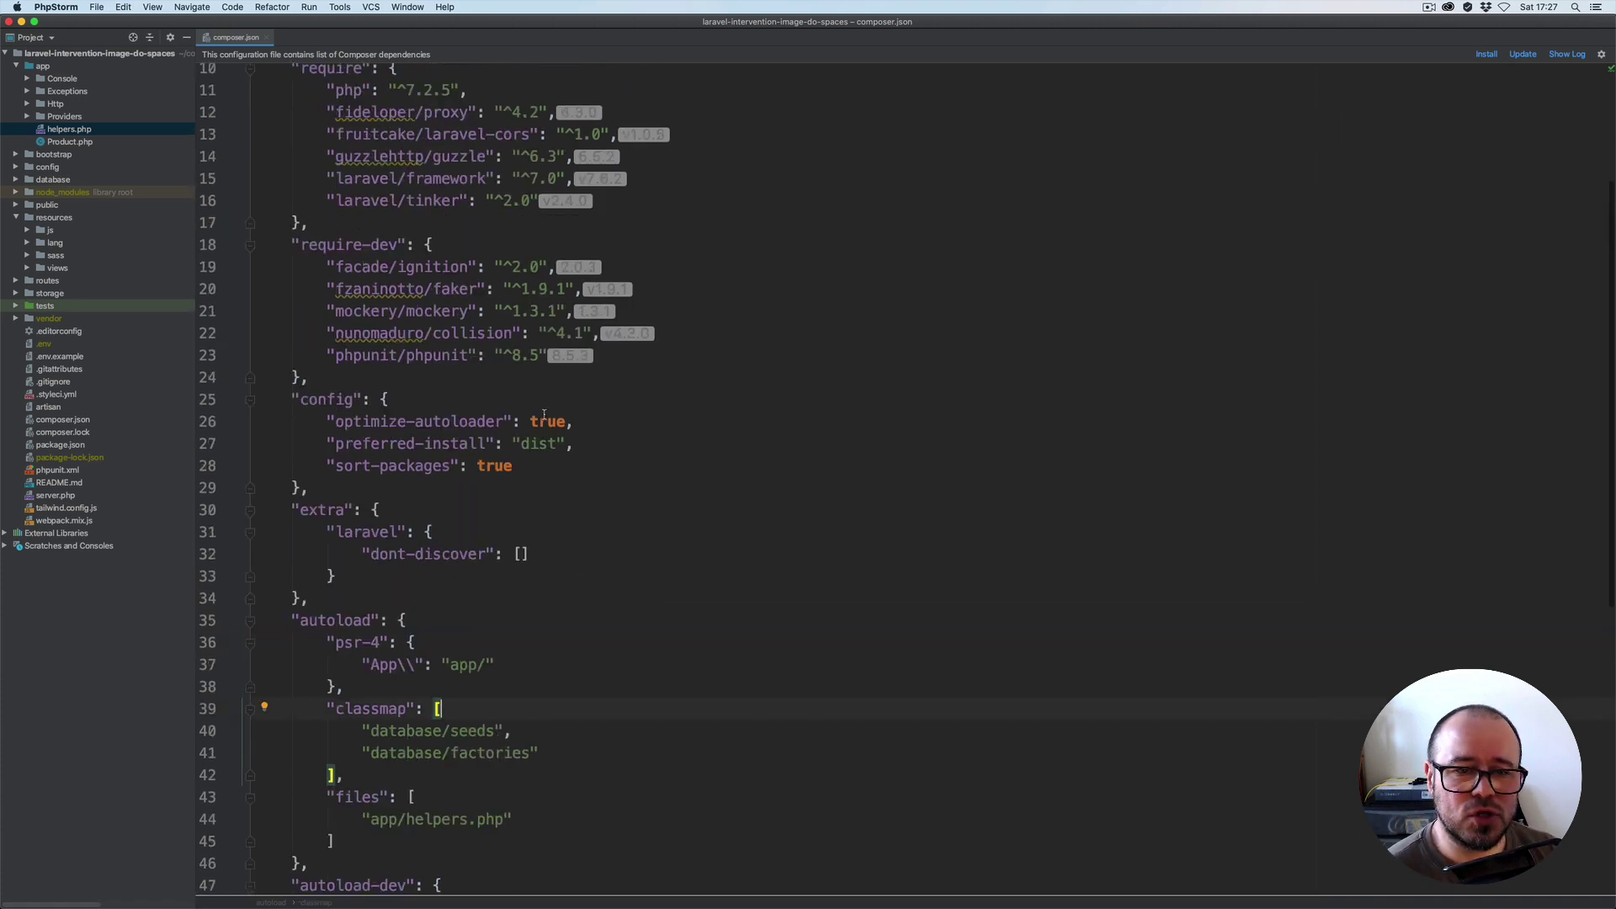
click(644, 325)
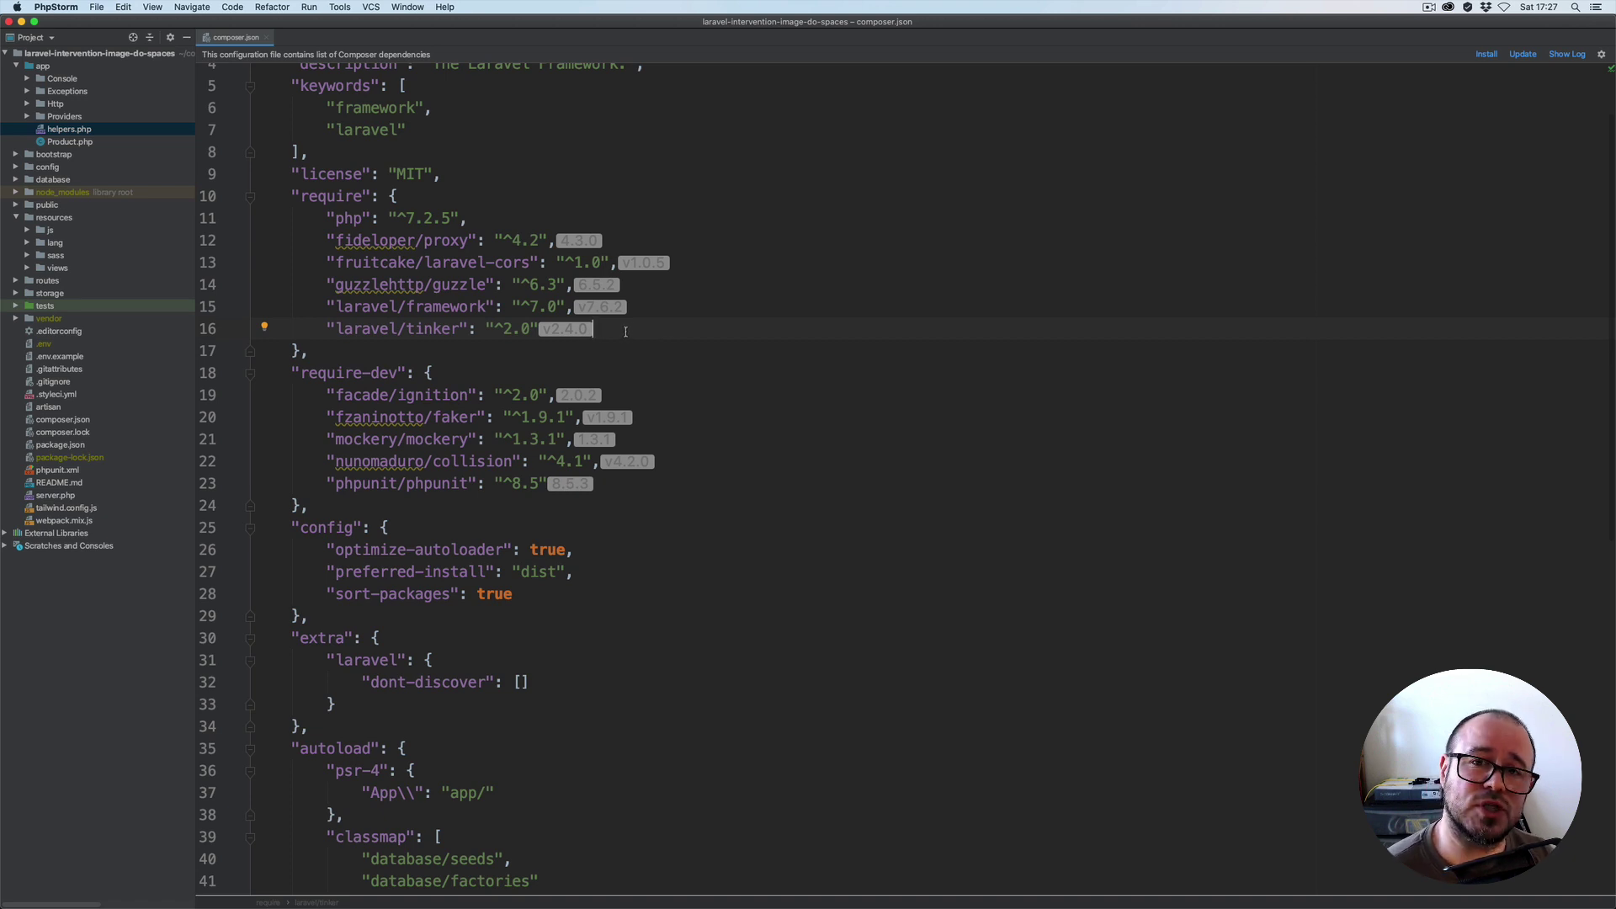
key(super+w)
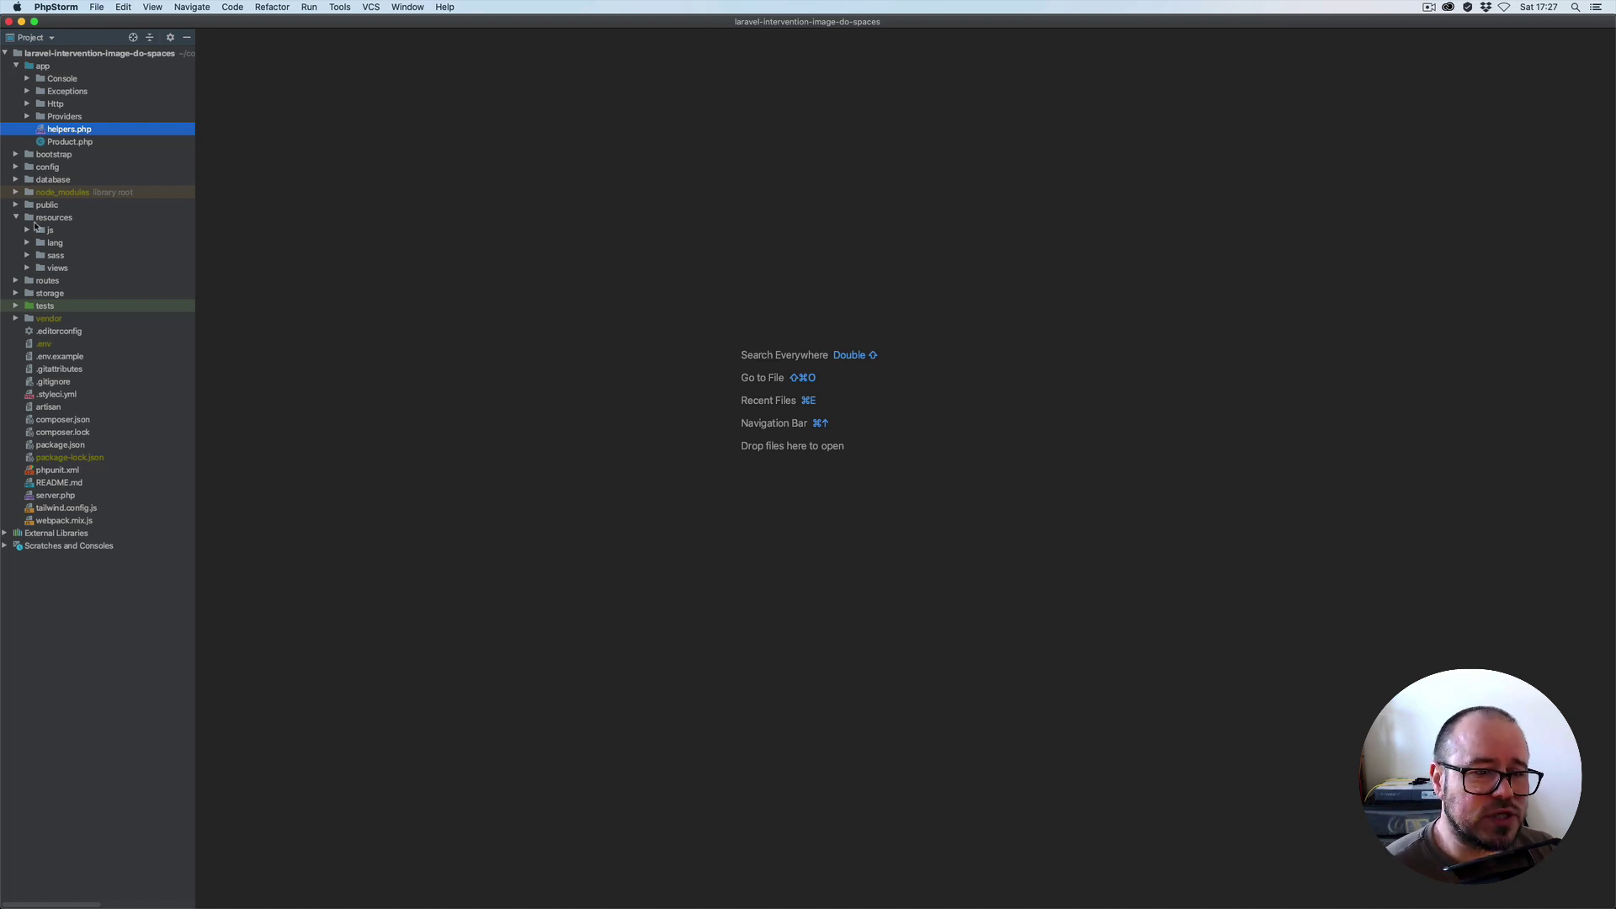
Open index.blade.php and product.blade.php from the product views folder, examining the product list and the sm, md, lg and xl image markup
click(27, 268)
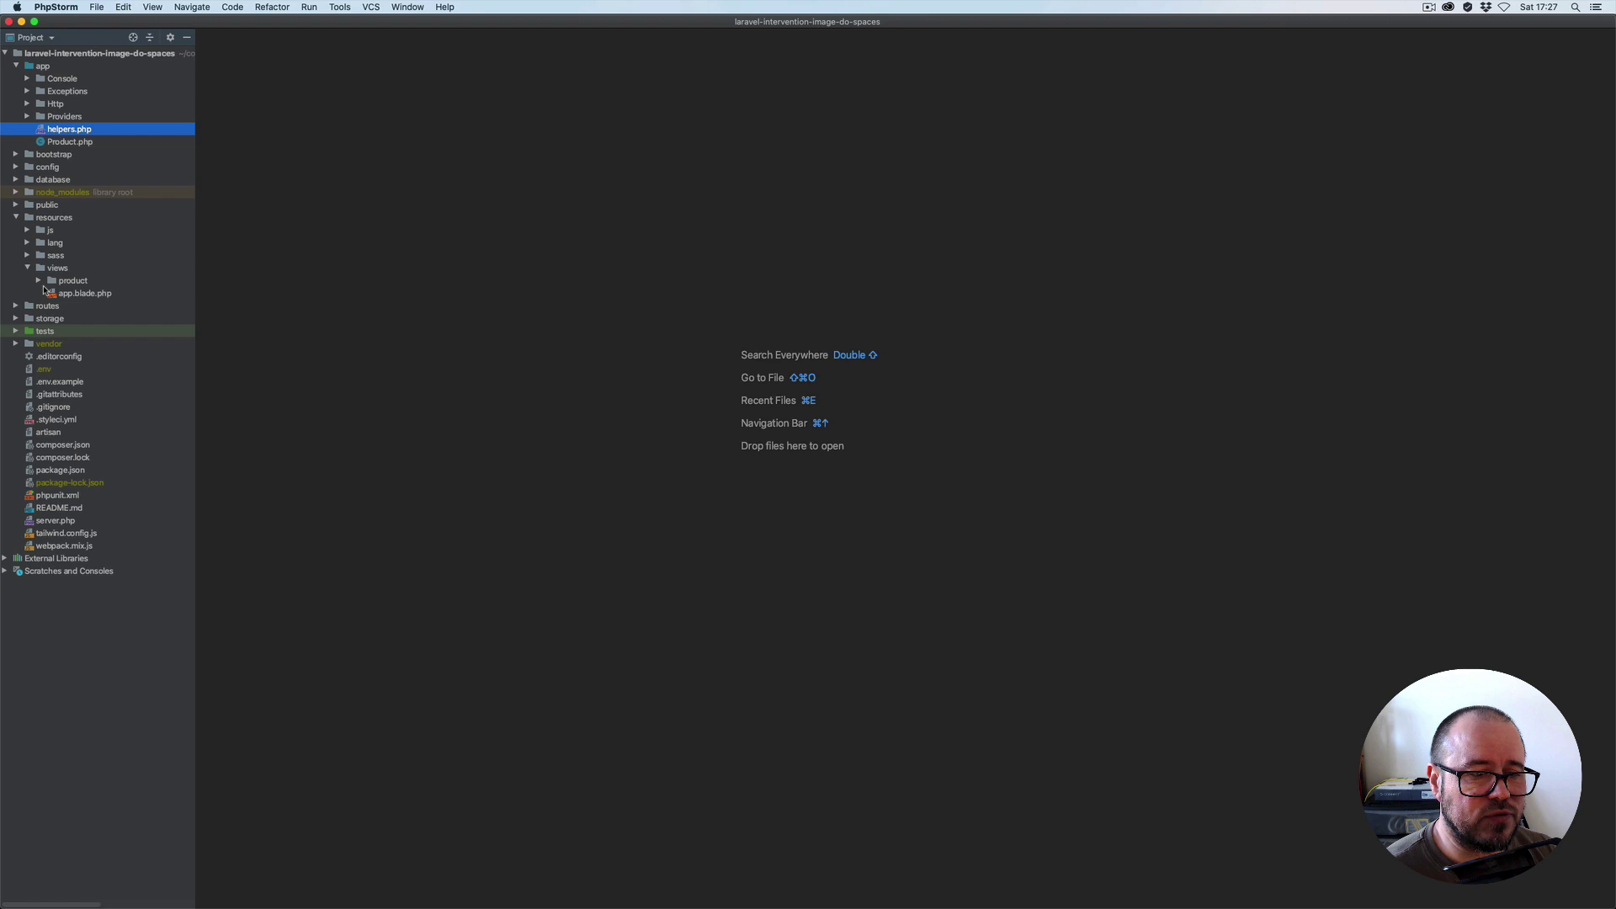
click(38, 280)
double_click(96, 294)
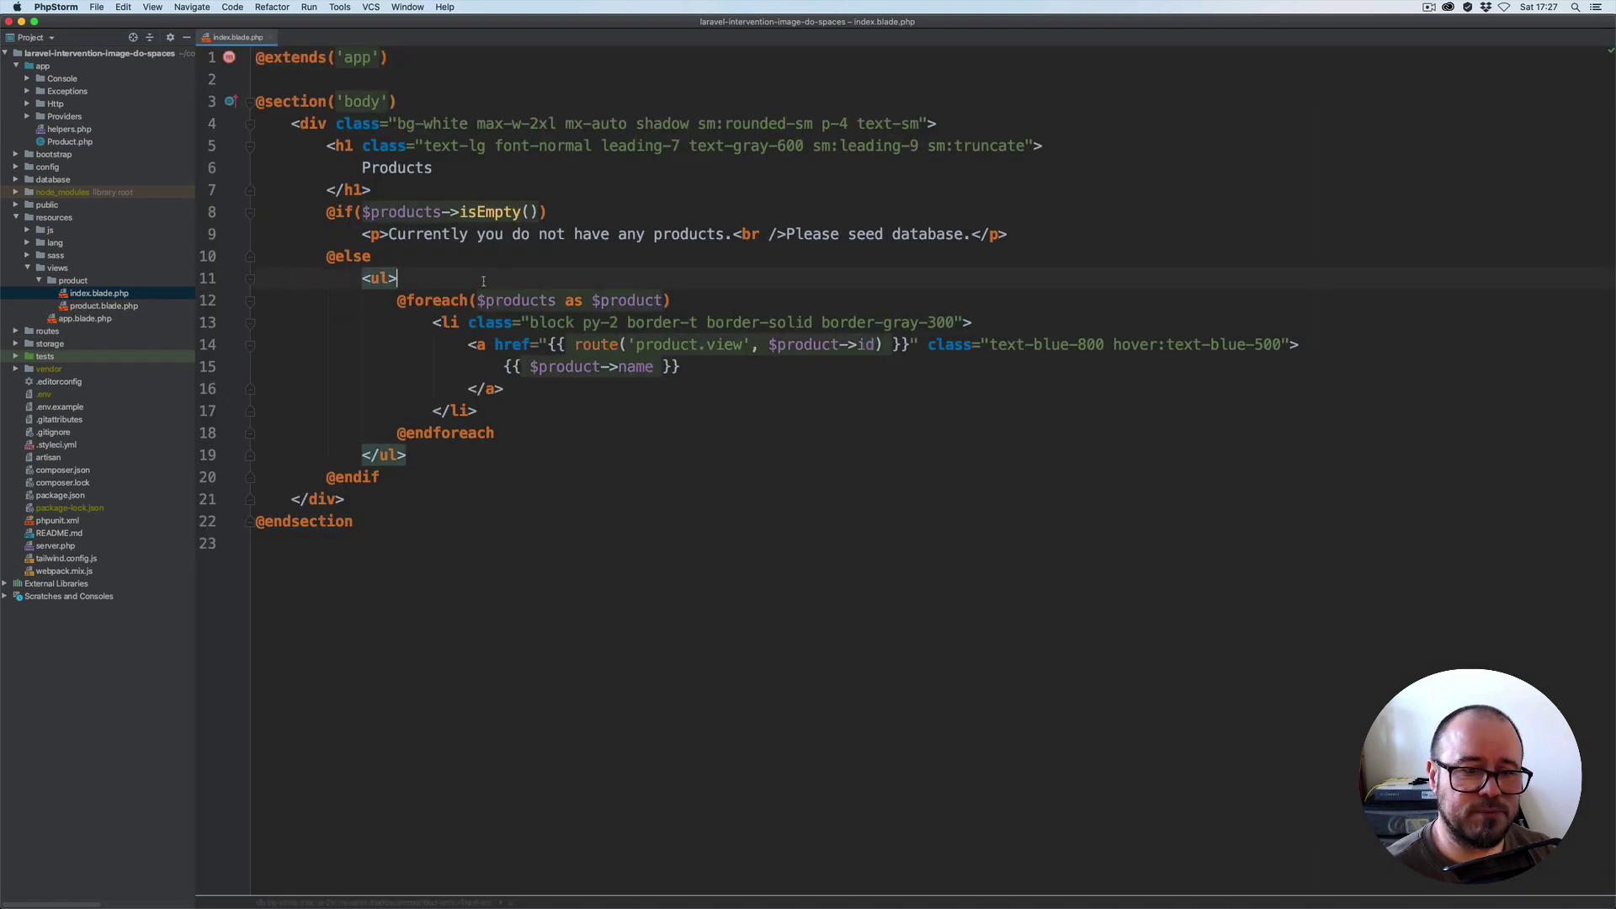
key(super+w)
double_click(103, 307)
scroll(680, 339, down, 10)
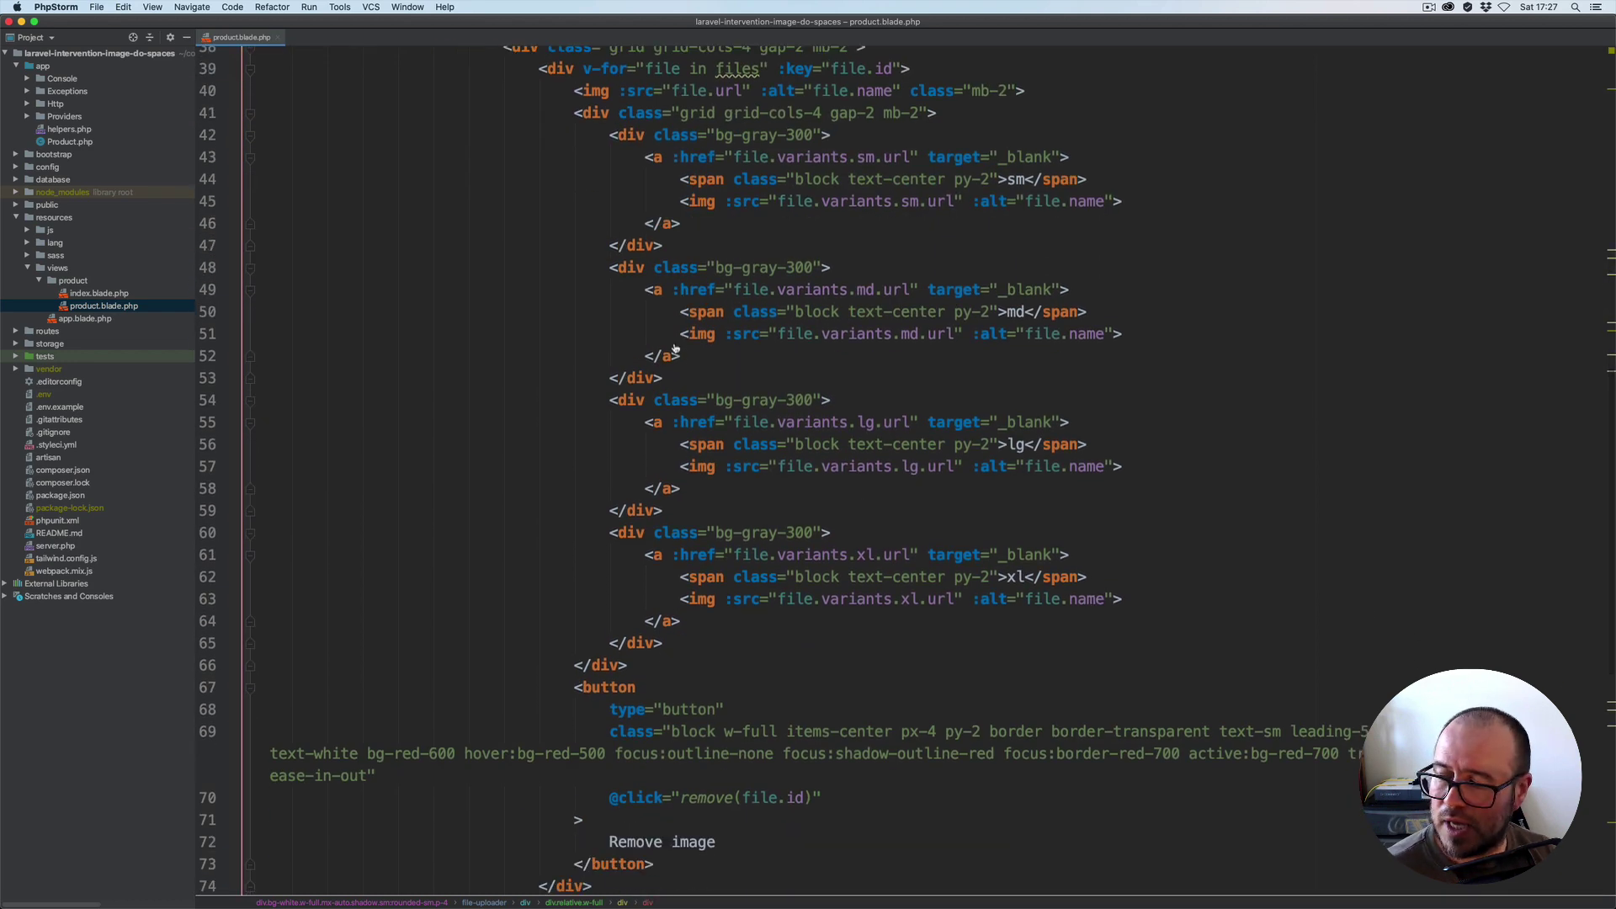
Switch to Chrome, open the Eveniet product page, and open and cancel its image file selection
key(super+Tab)
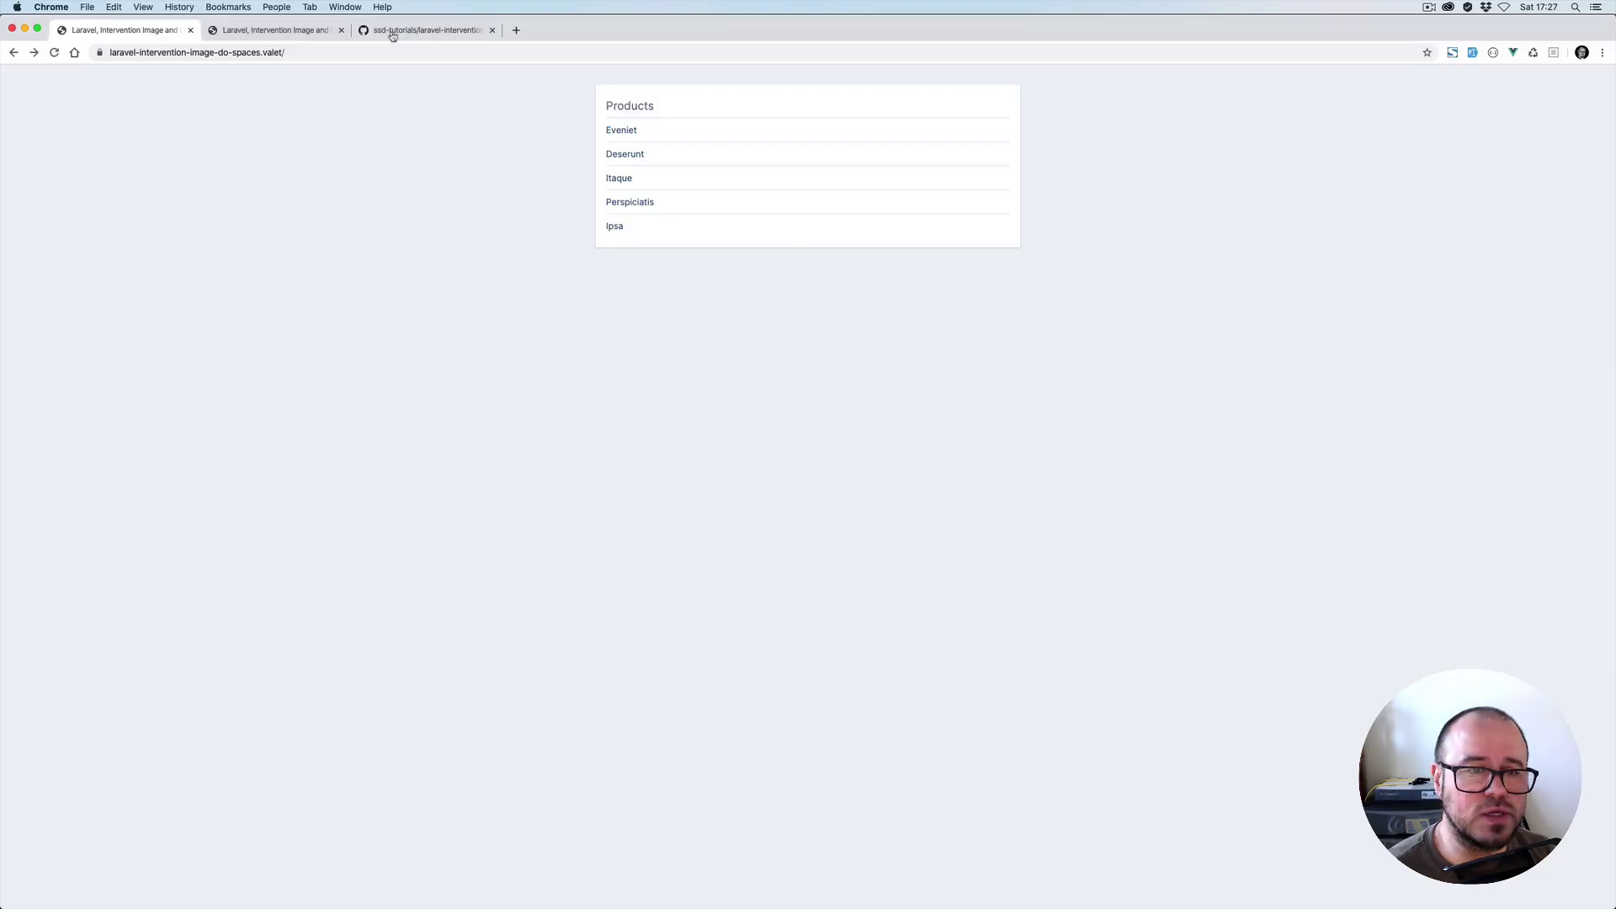
click(622, 131)
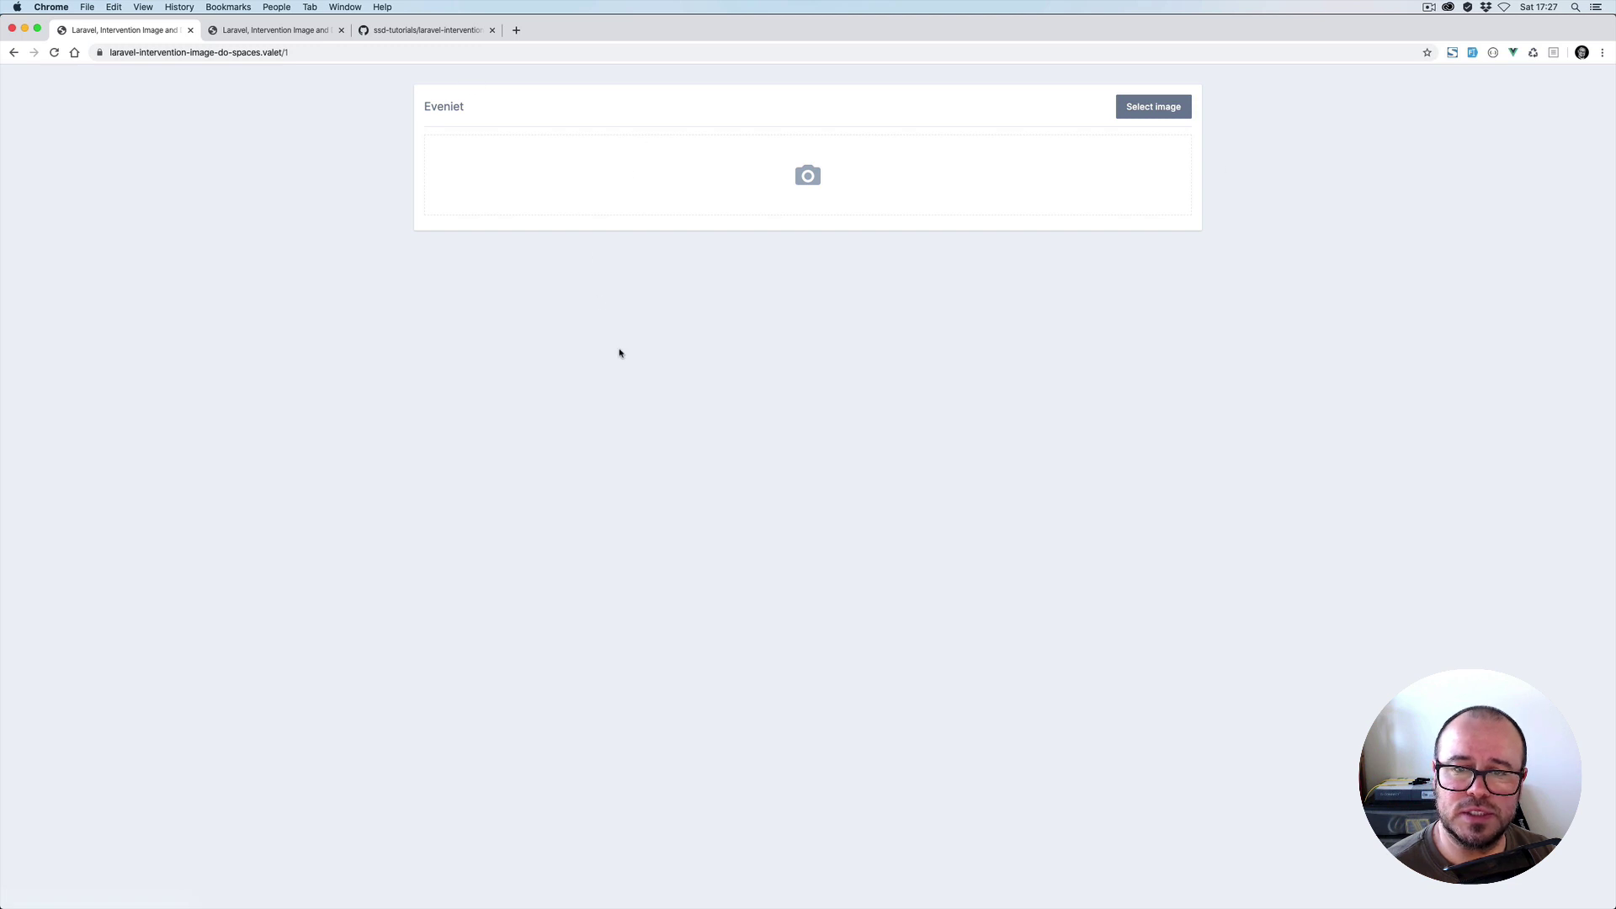
click(791, 187)
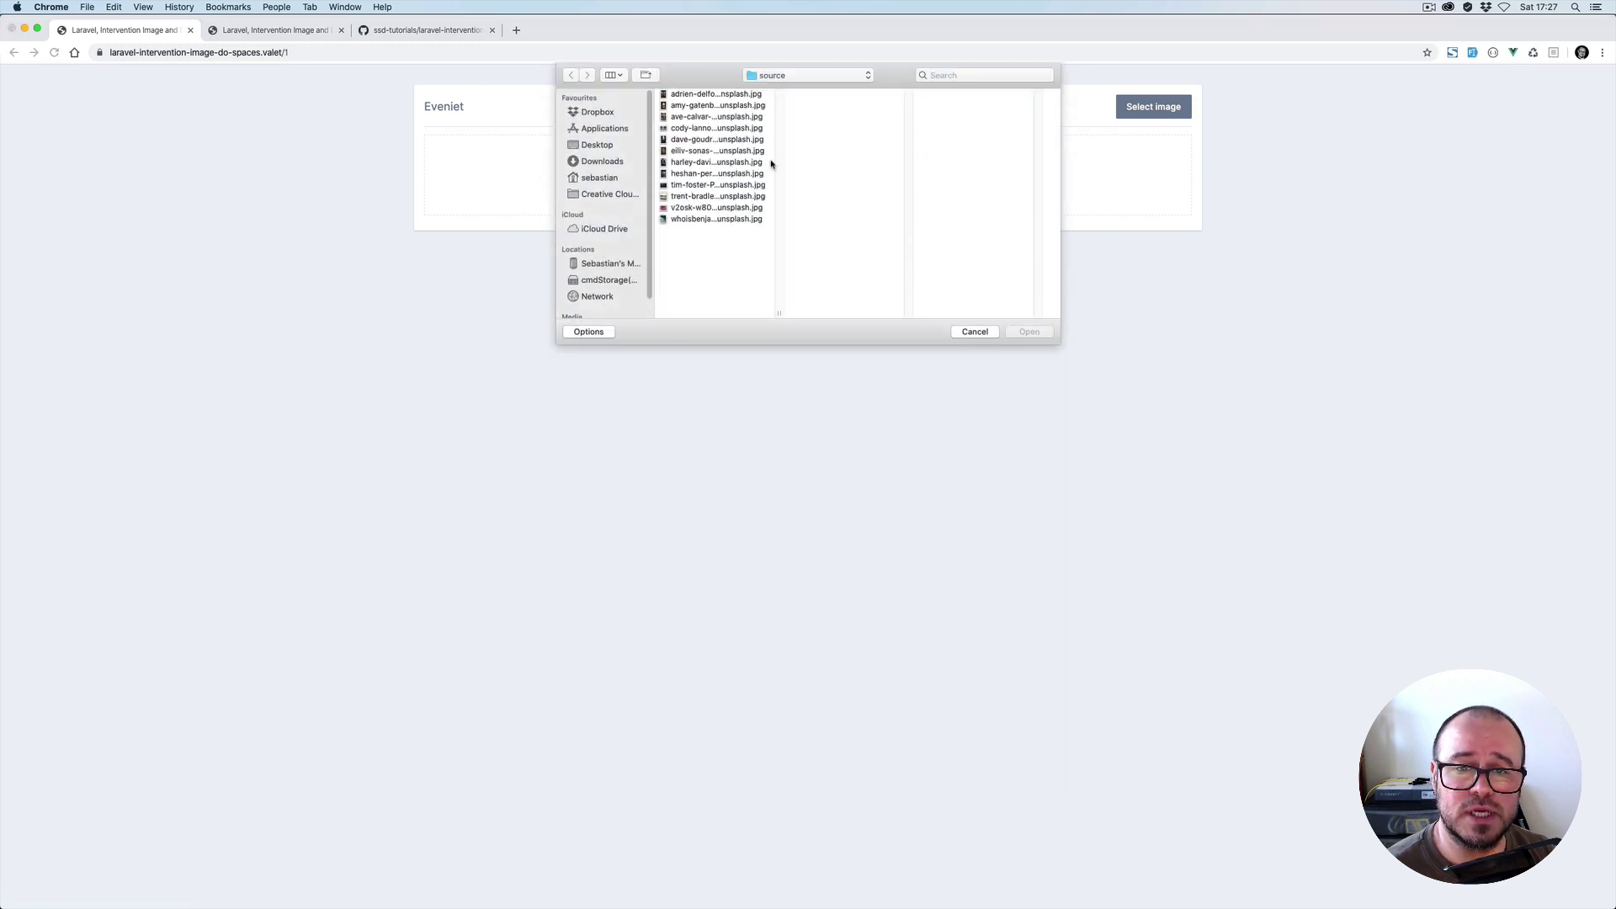
click(978, 331)
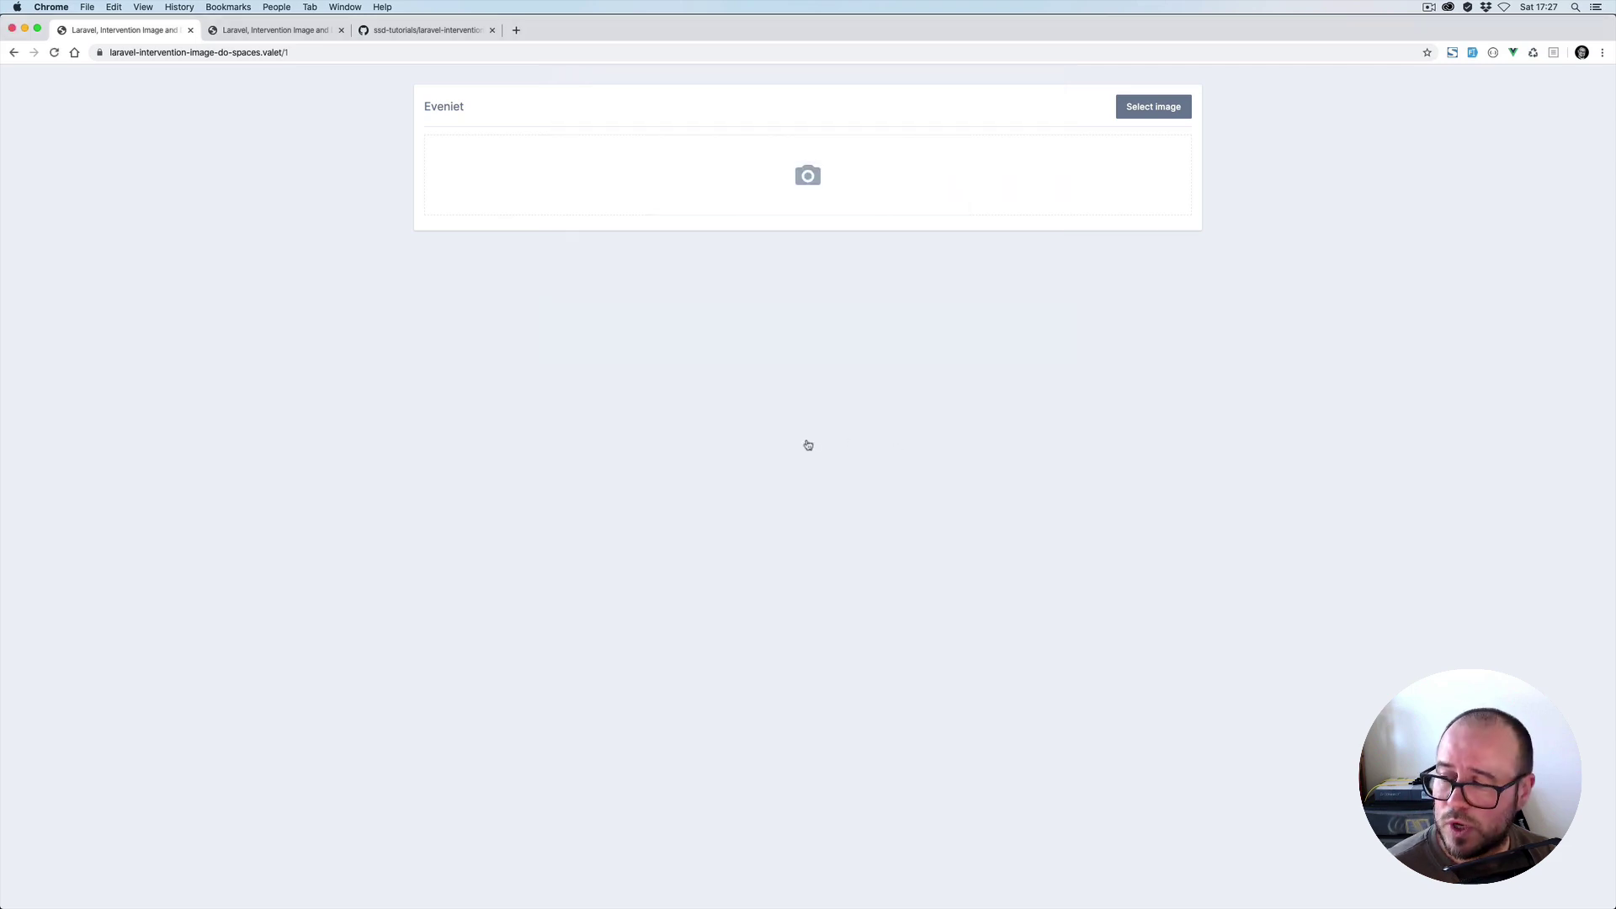
Return to PhpStorm, close product.blade.php, and open Product.php from the app folder to examine the model's $name property
key(super+Tab)
key(super+w)
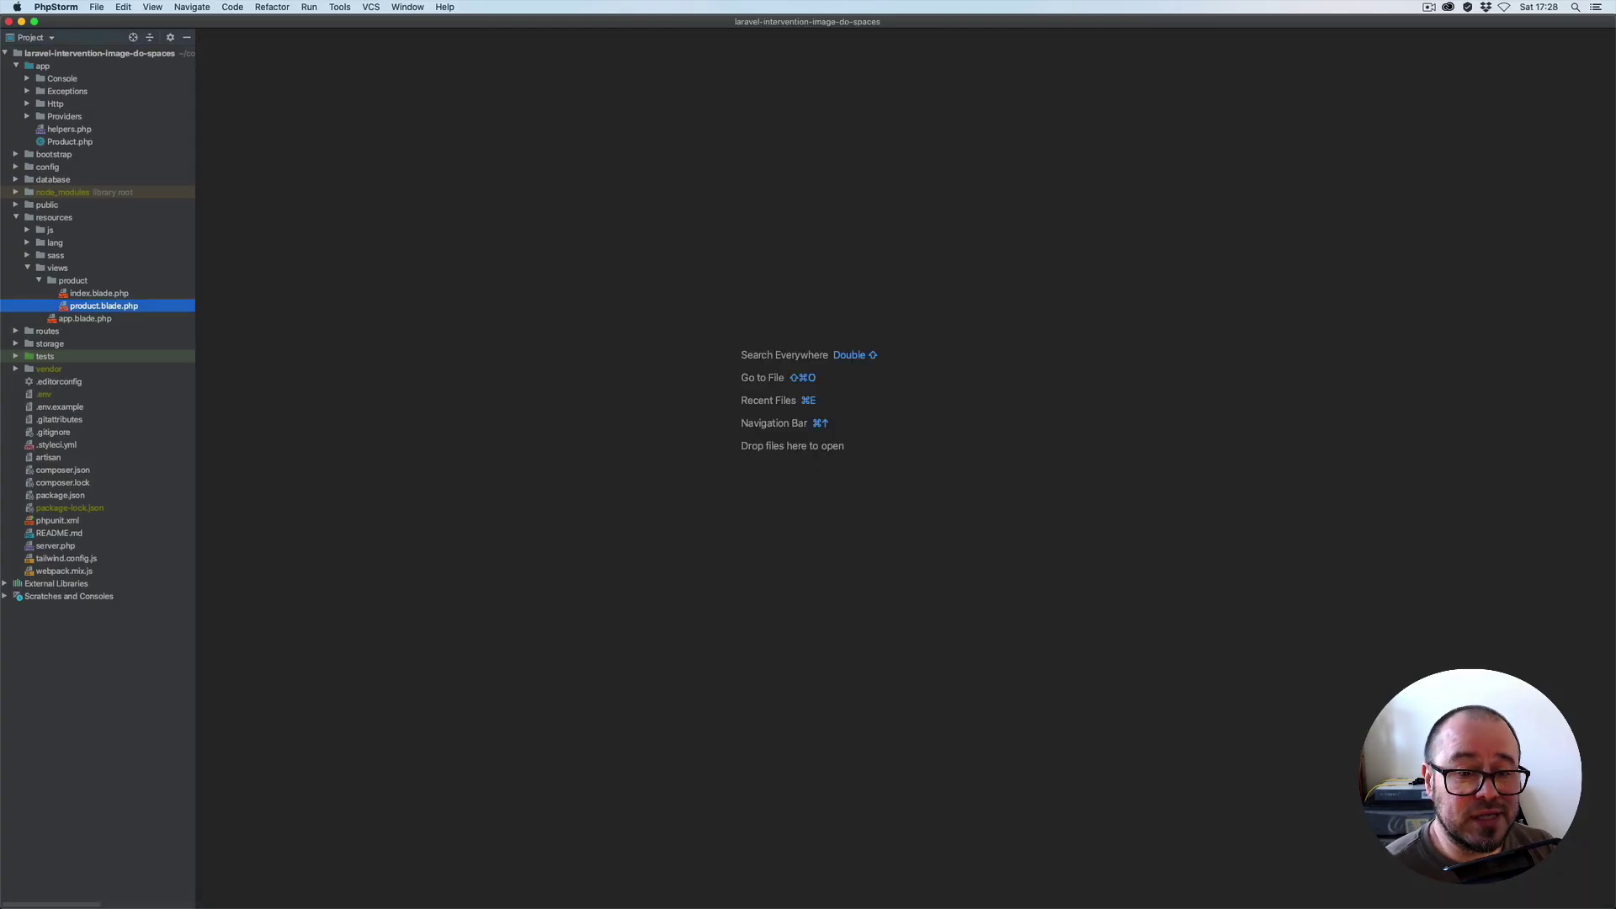
click(16, 218)
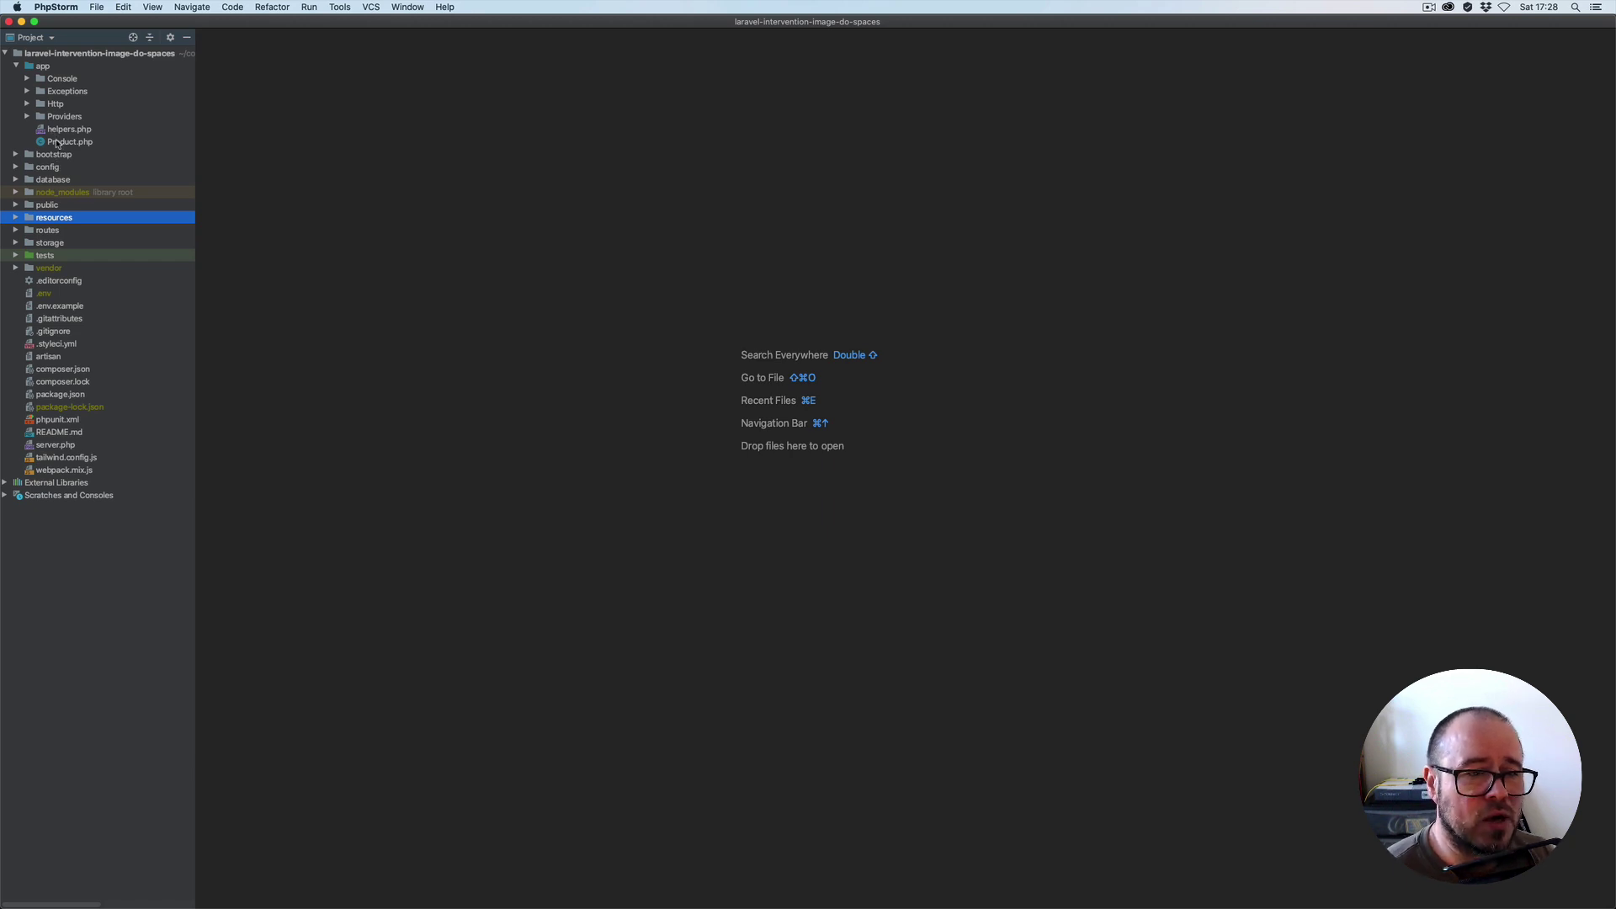
double_click(57, 142)
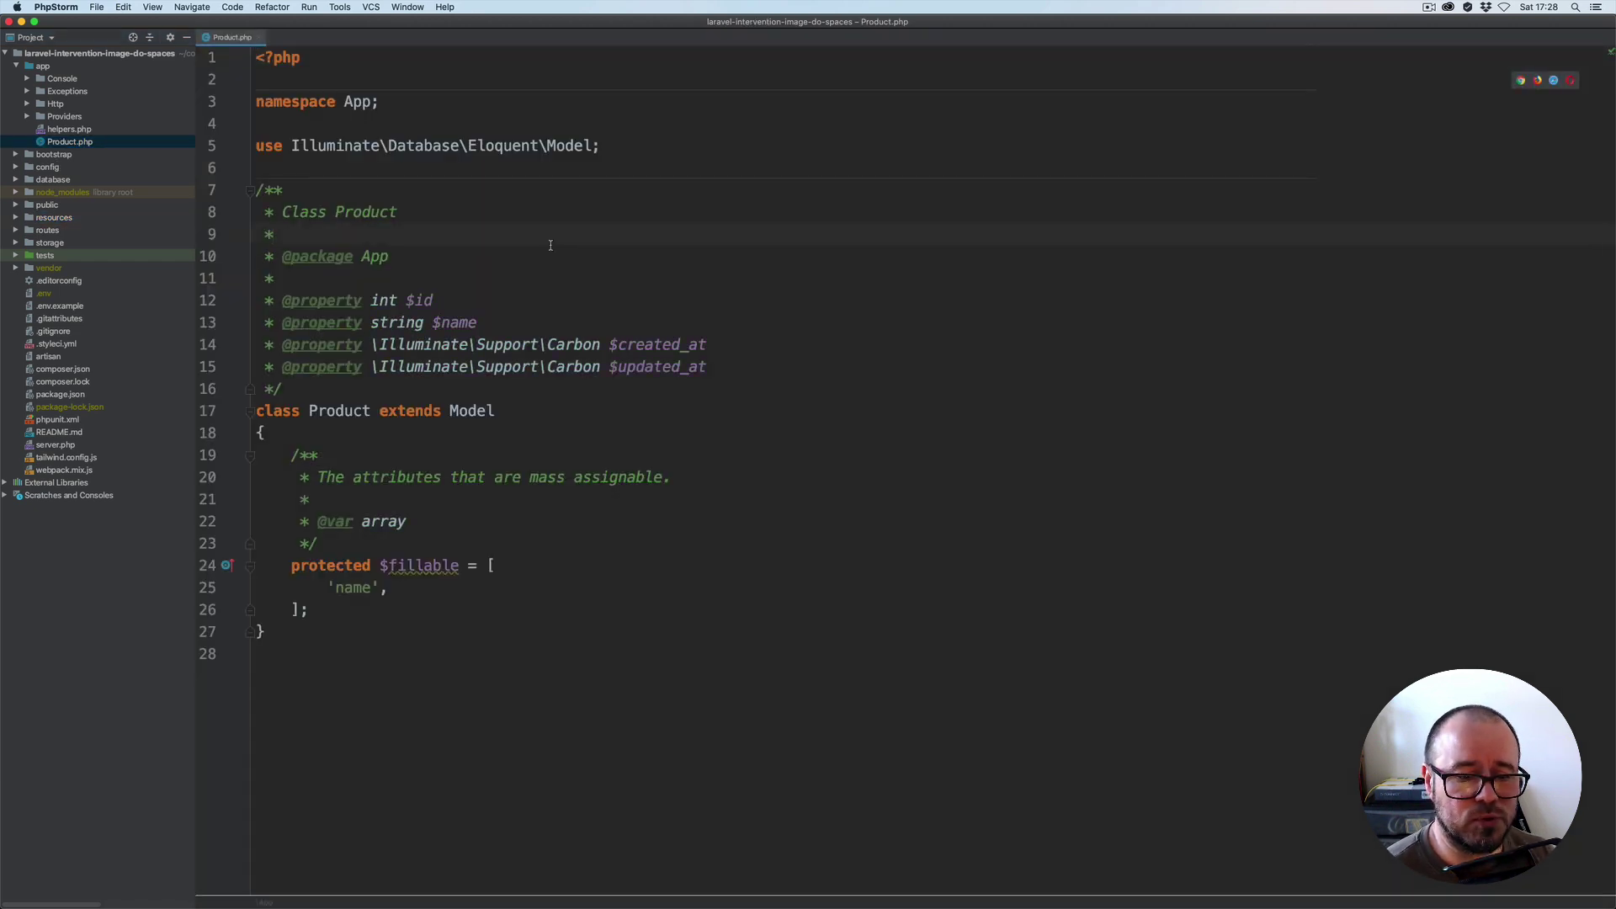
drag(477, 323, 425, 324)
Open the create_products_table migration and ProductFactory.php from the database folder, examine the products table columns and close both files
click(16, 180)
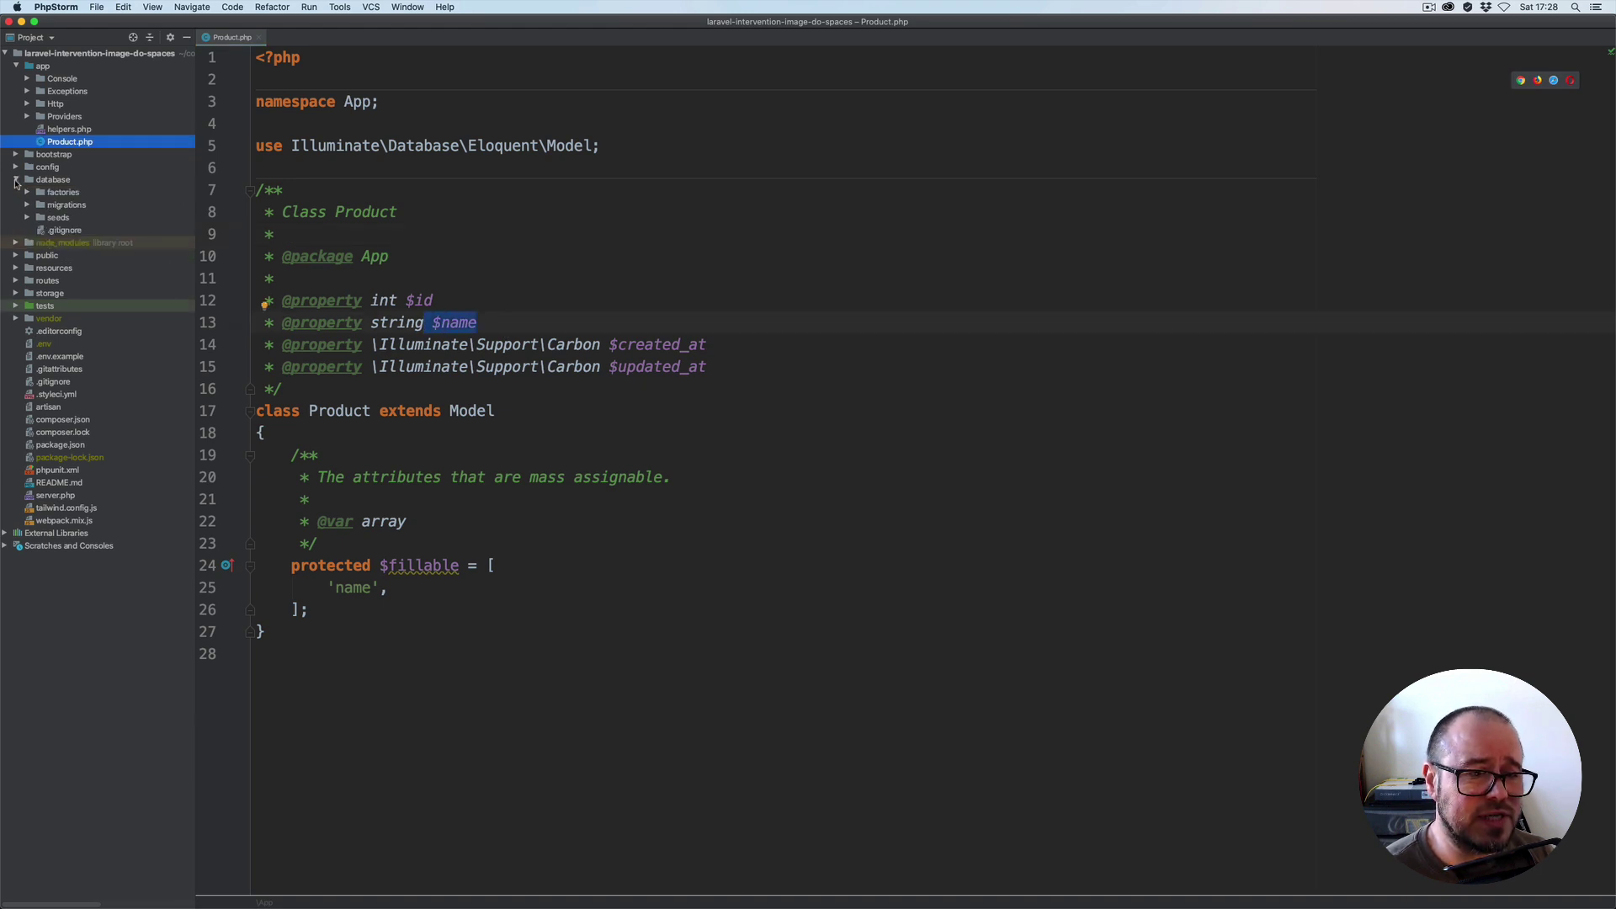
click(27, 192)
click(27, 218)
double_click(75, 230)
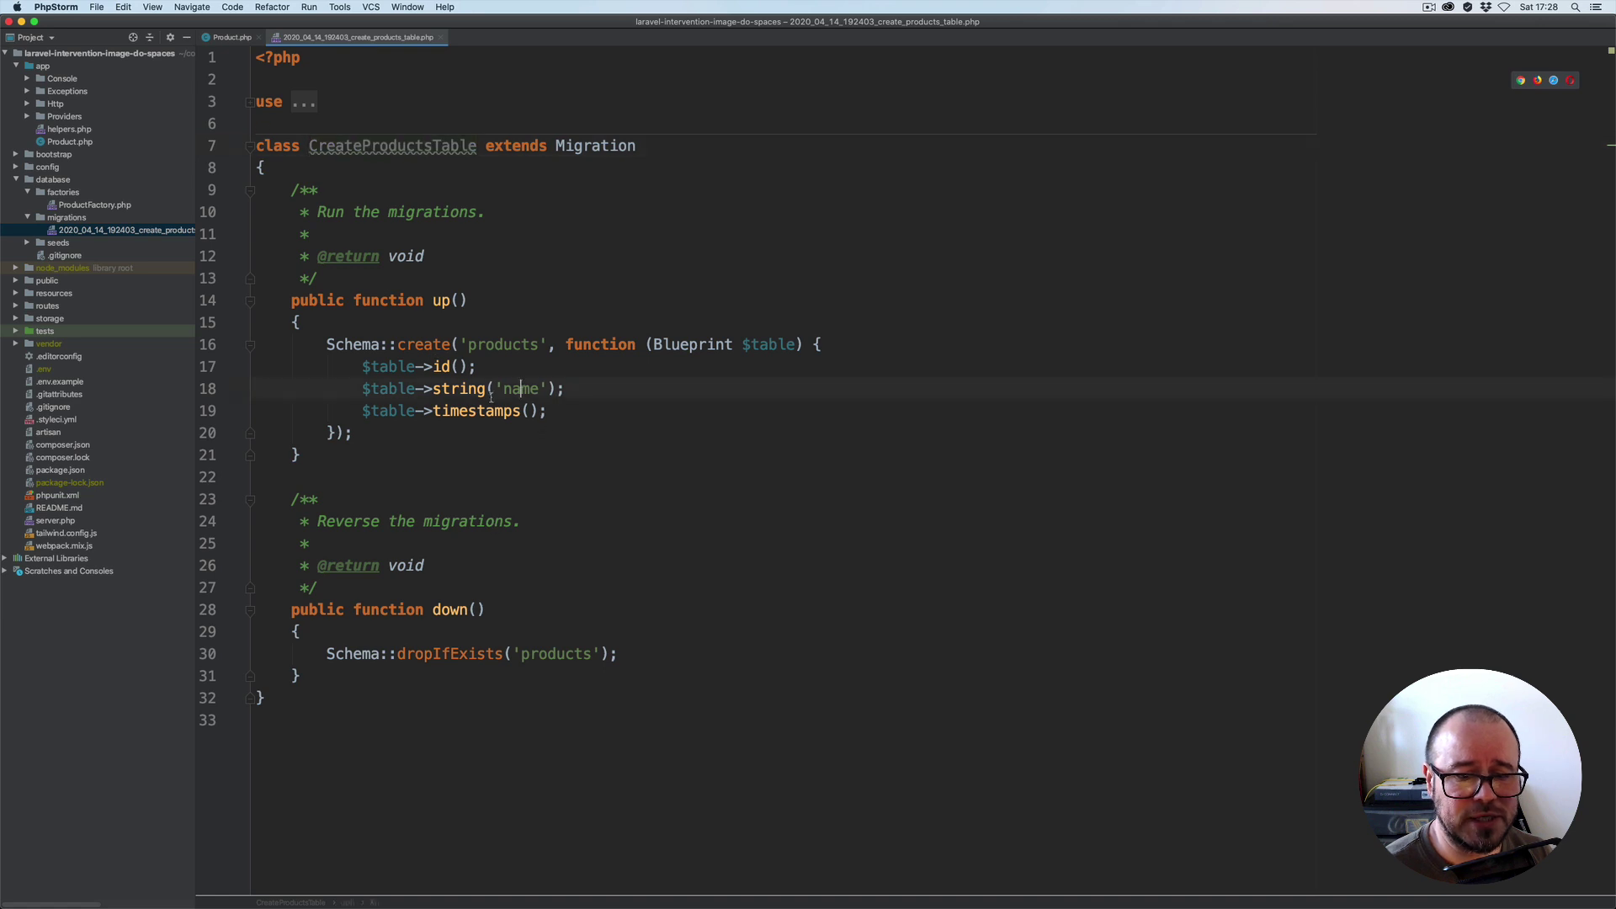
key(super+w)
double_click(80, 205)
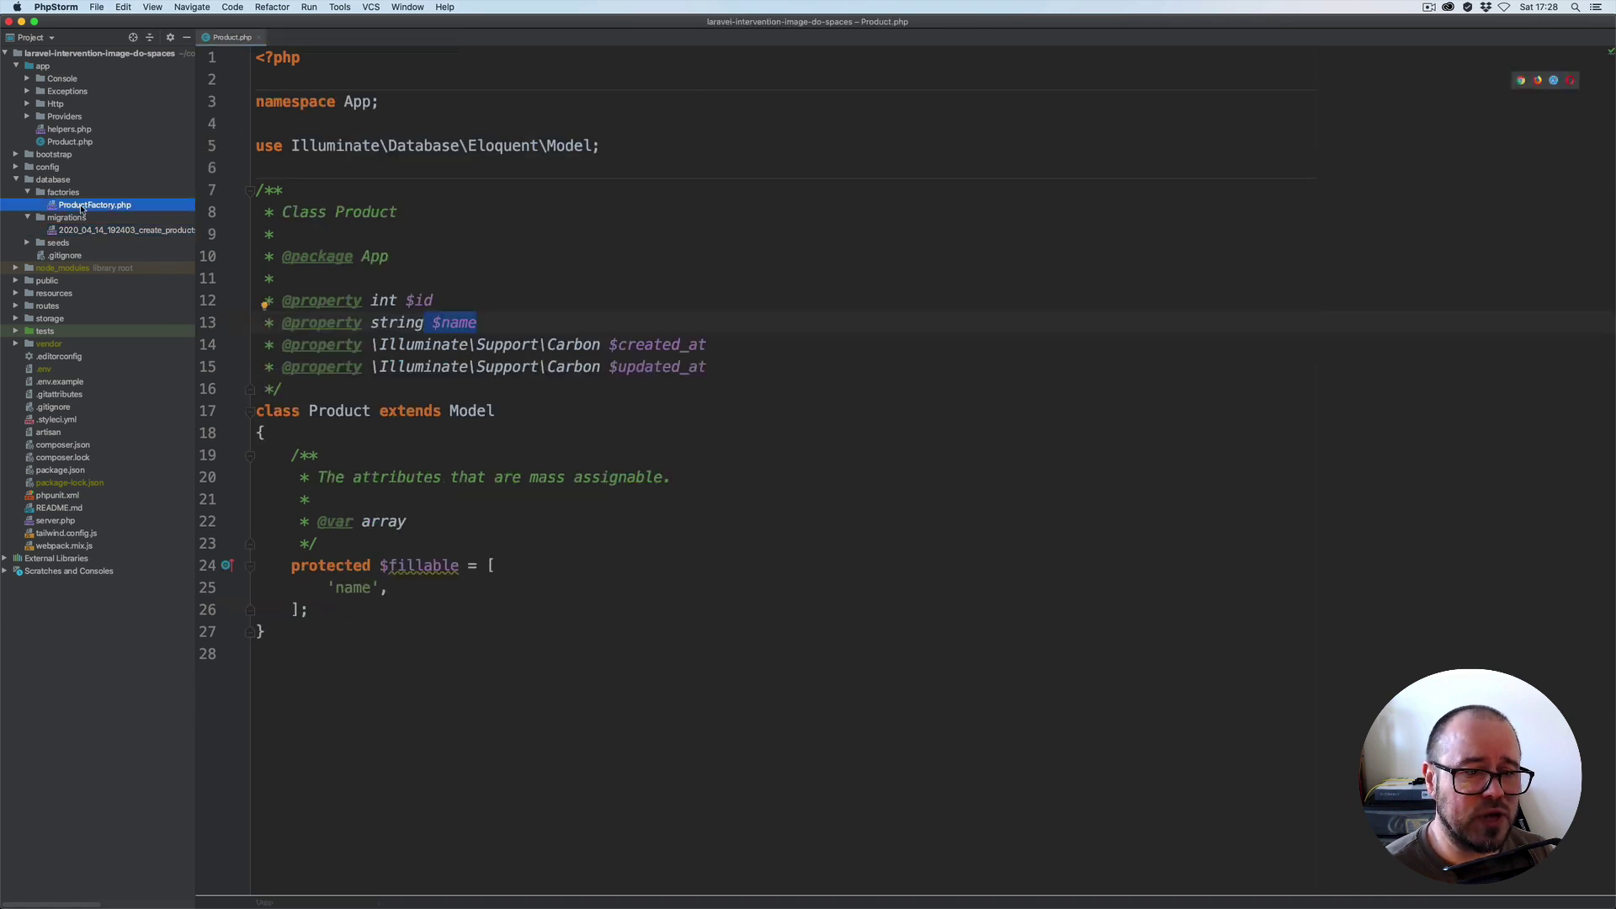
key(super+w)
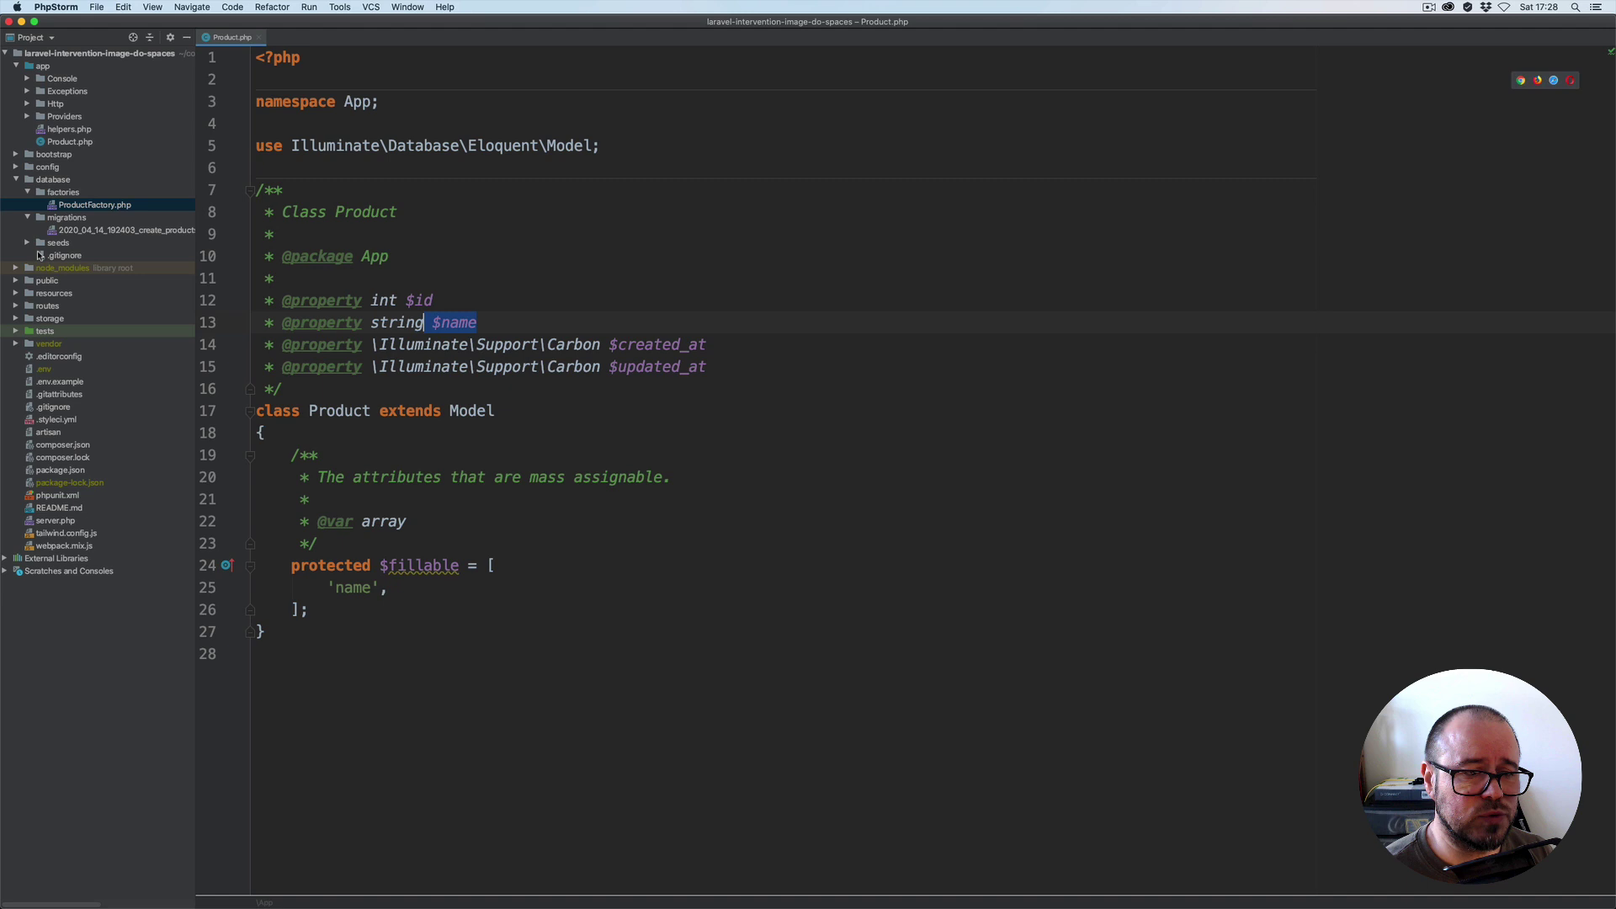
Open DatabaseSeeder.php and ProductSeeder.php from the seeds folder, examine their run methods and close both files
click(28, 243)
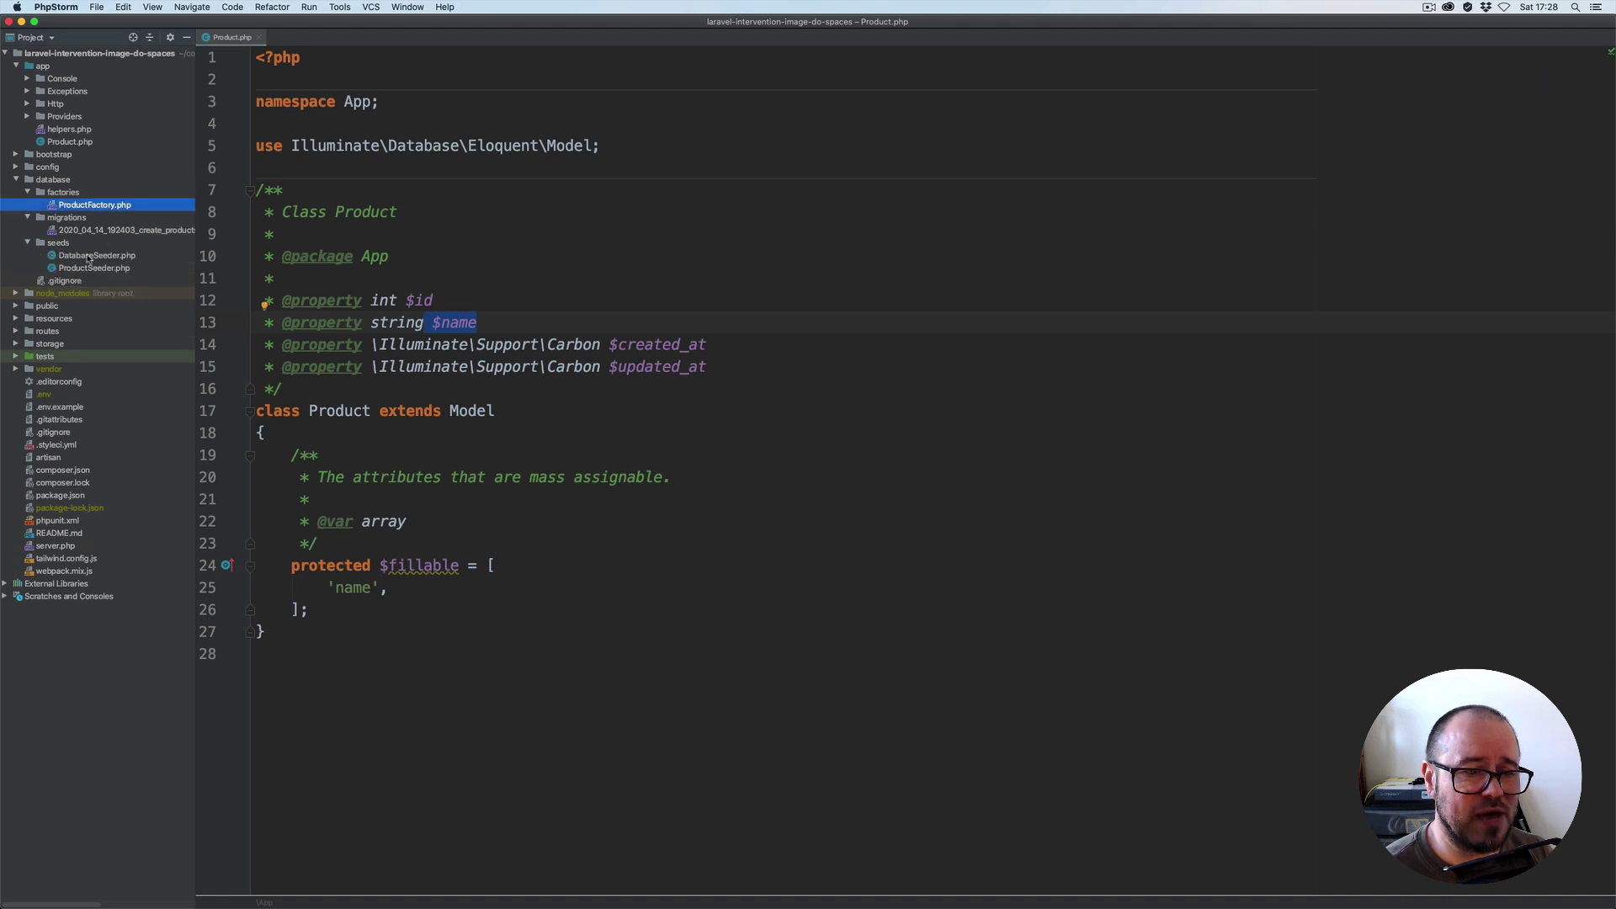
double_click(88, 257)
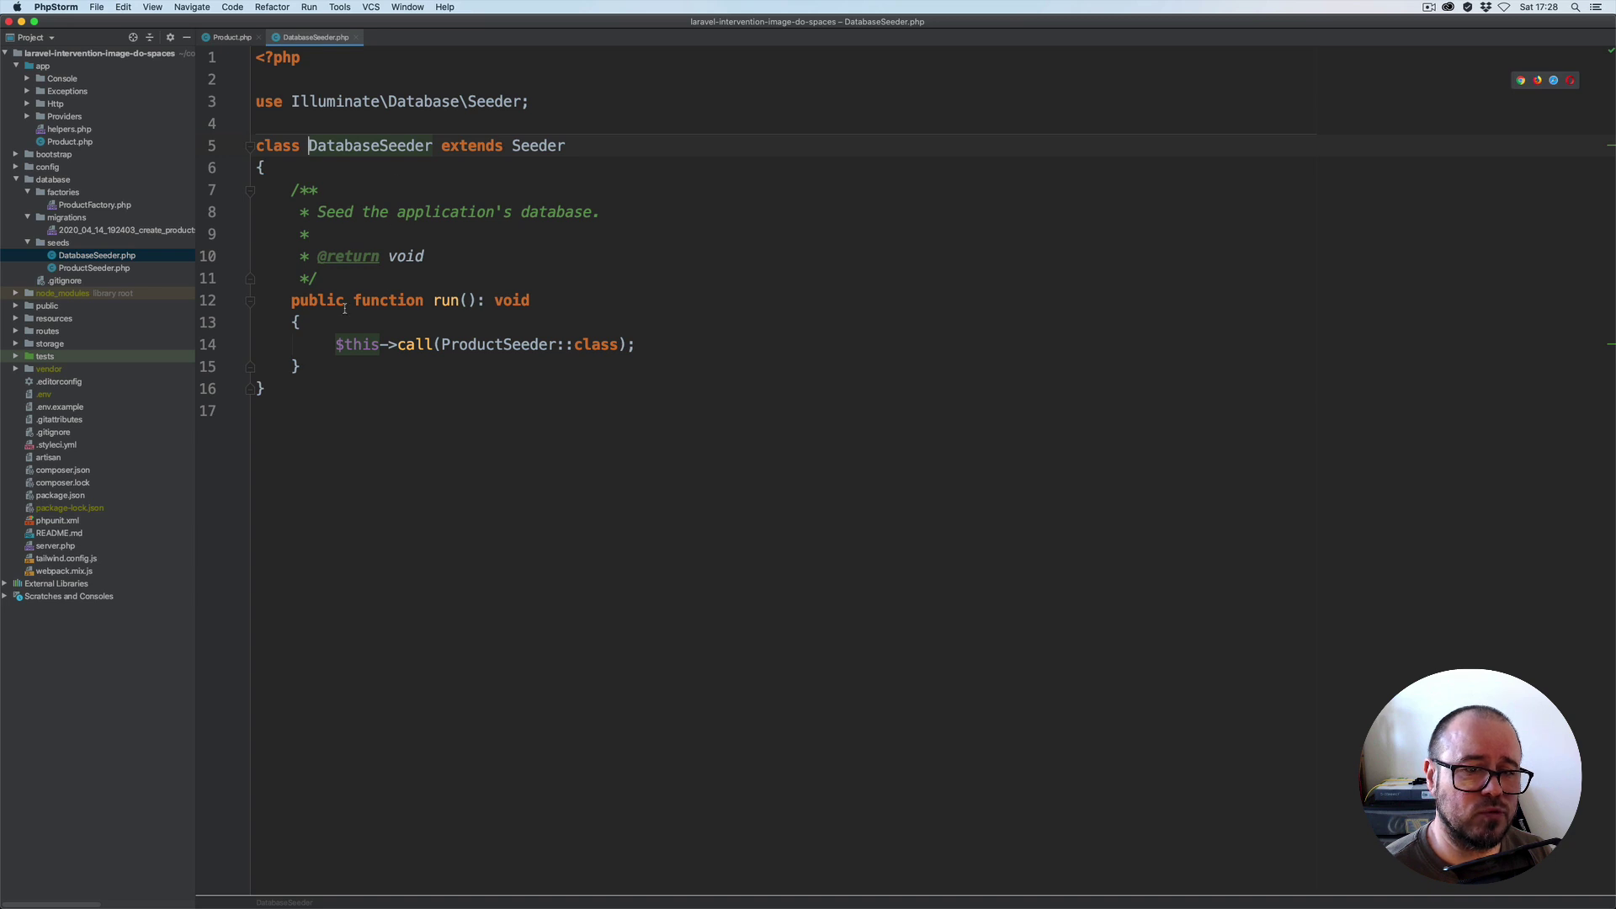
key(super+w)
double_click(94, 267)
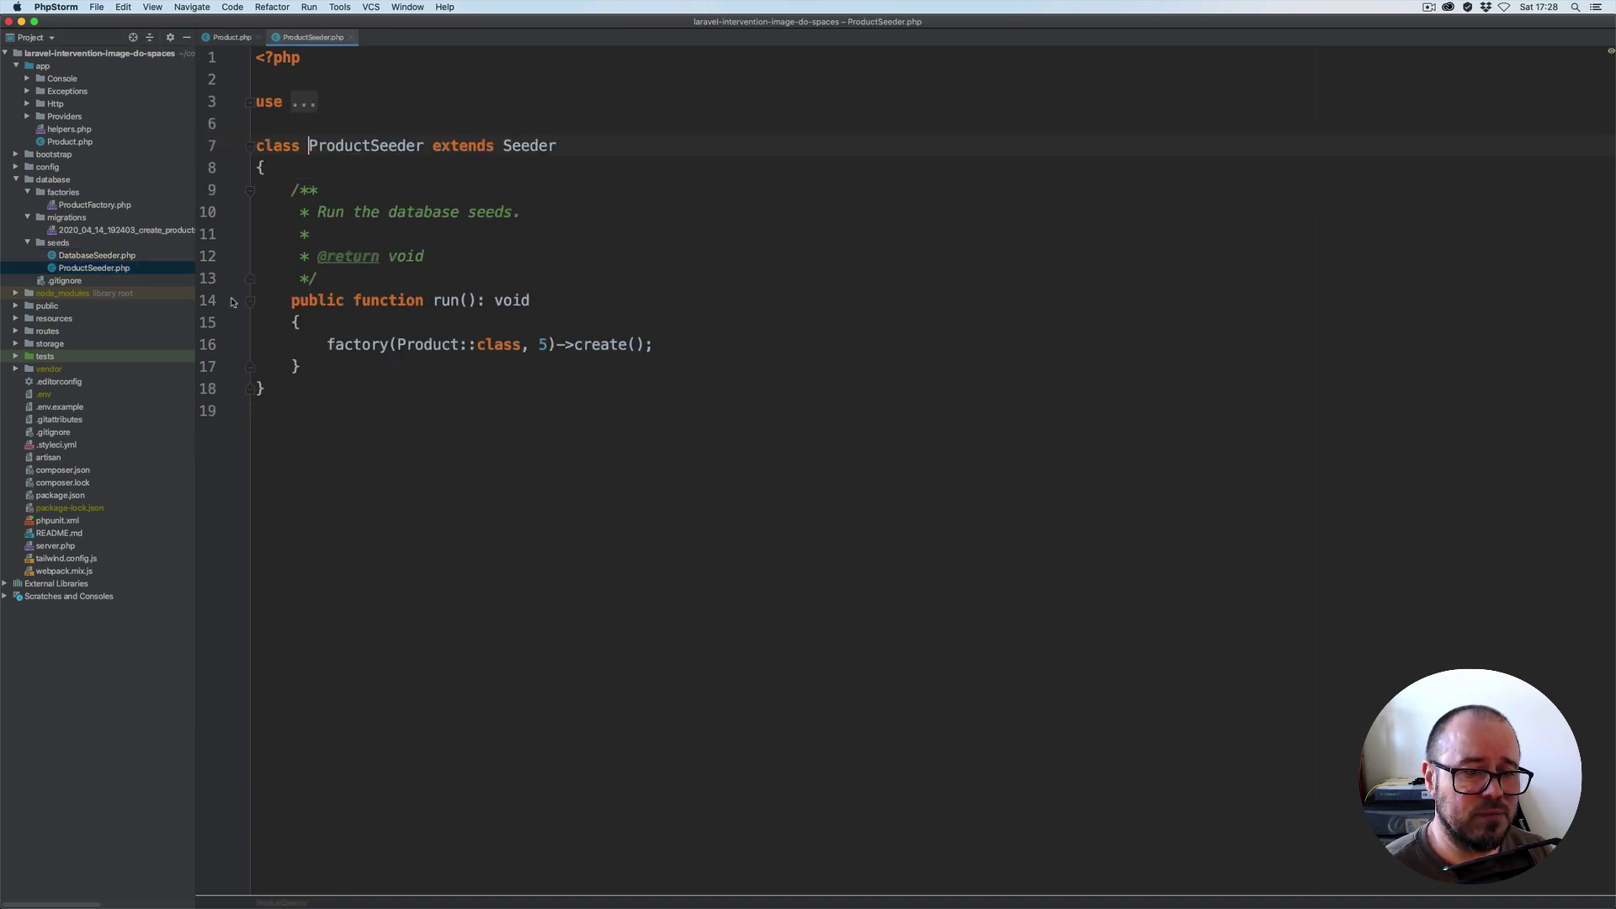
click(513, 329)
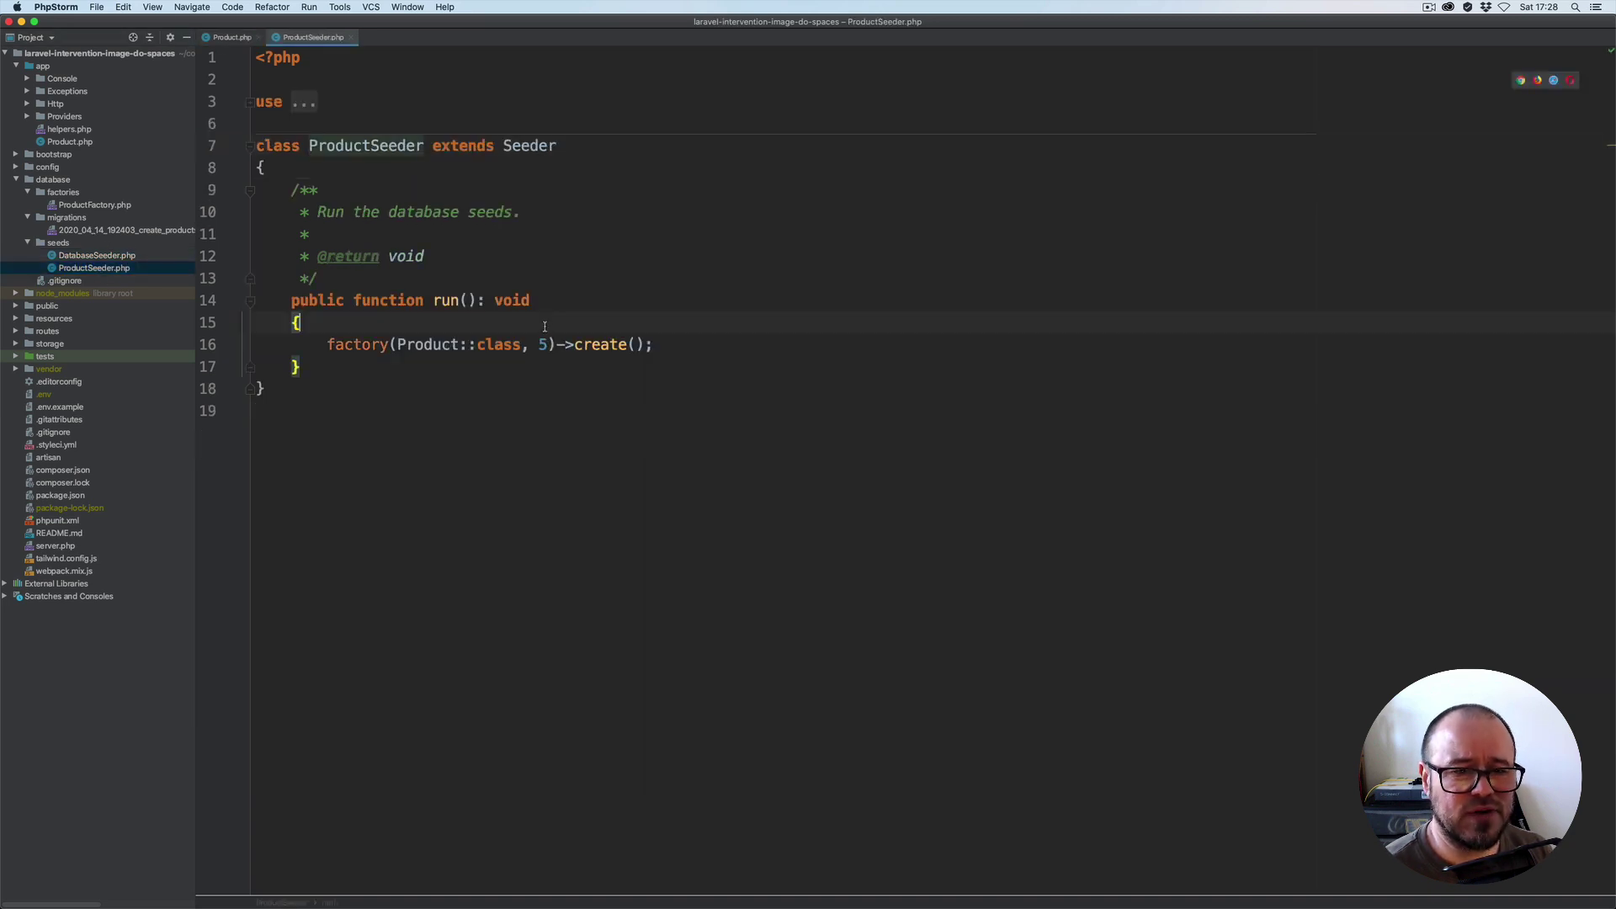
key(super+w)
Switch to Chrome and highlight the php artisan migrate --seed command in the GitHub repository's README
key(super+Tab)
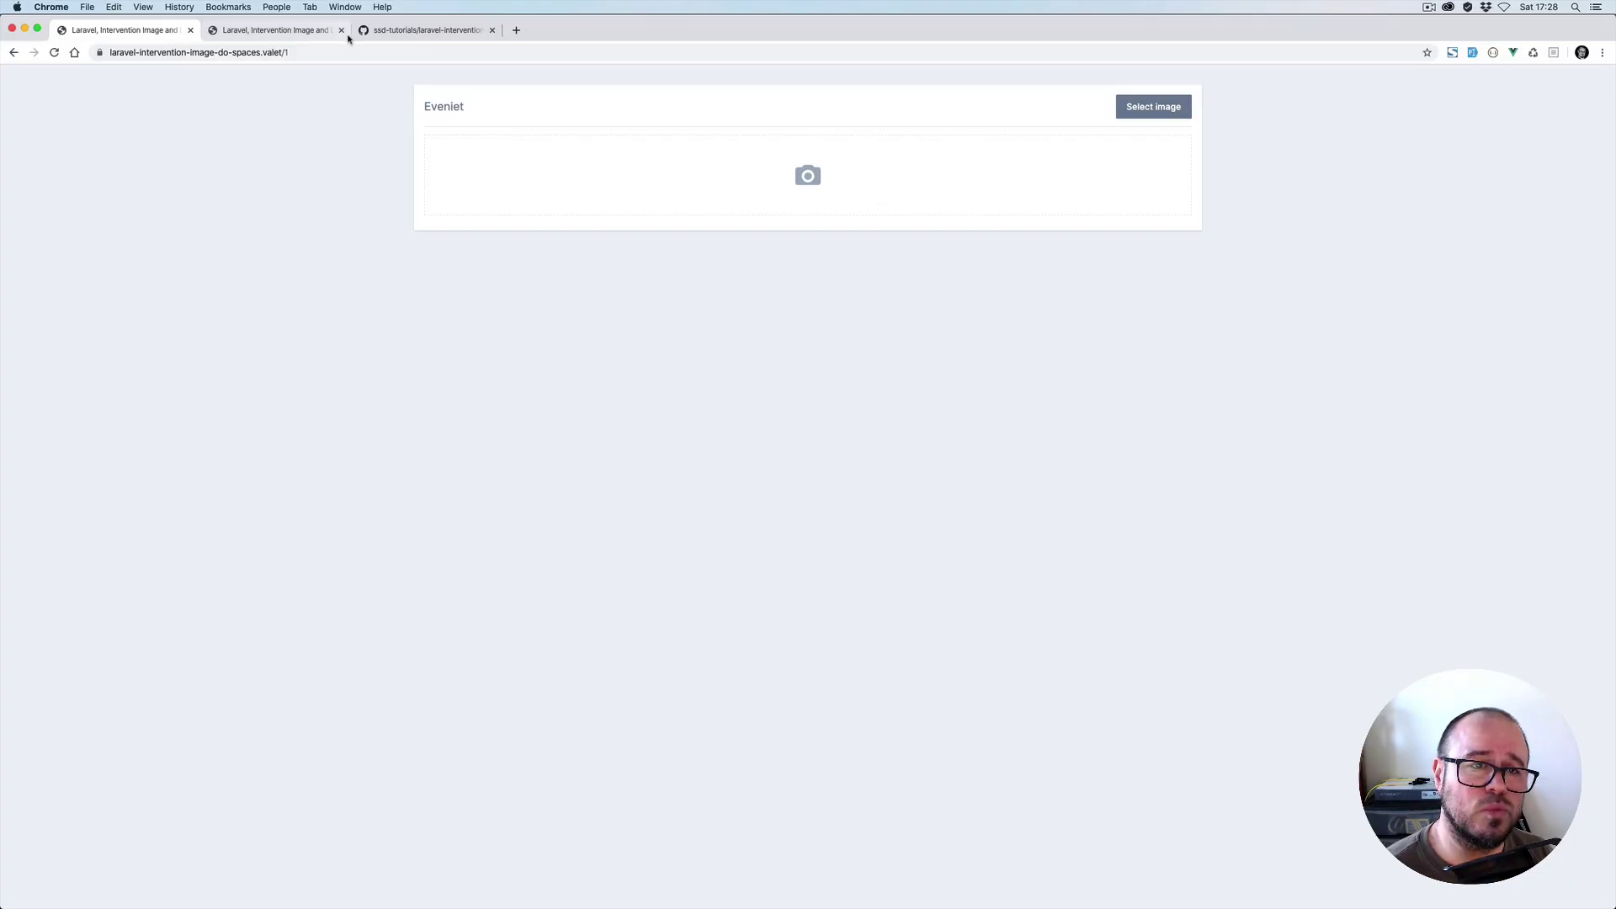
click(396, 32)
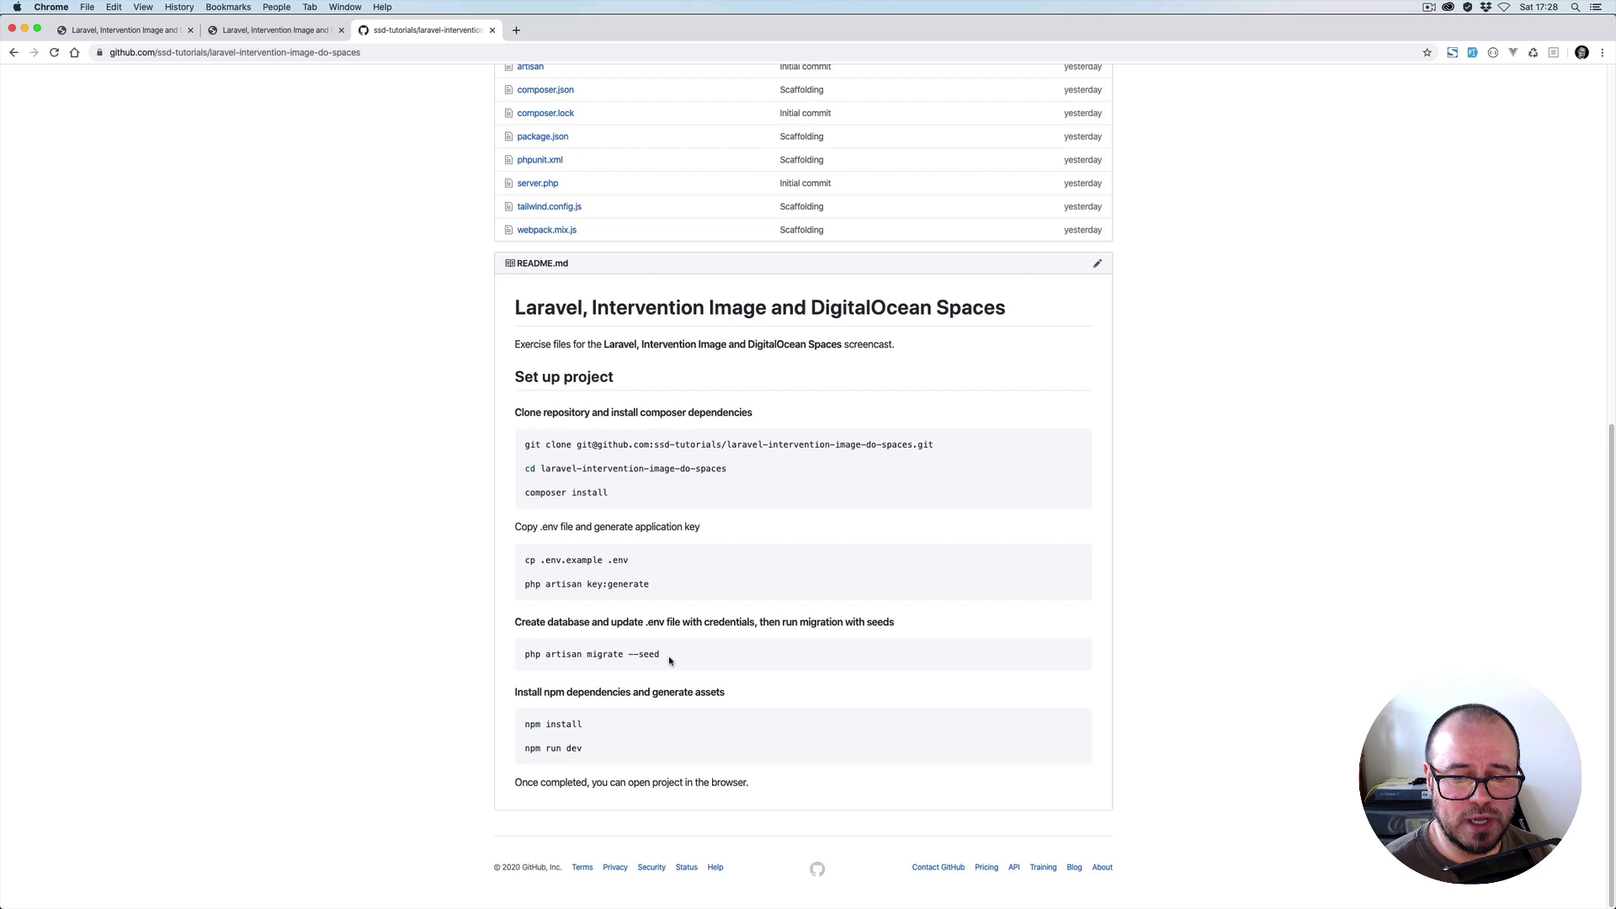
drag(660, 655, 524, 656)
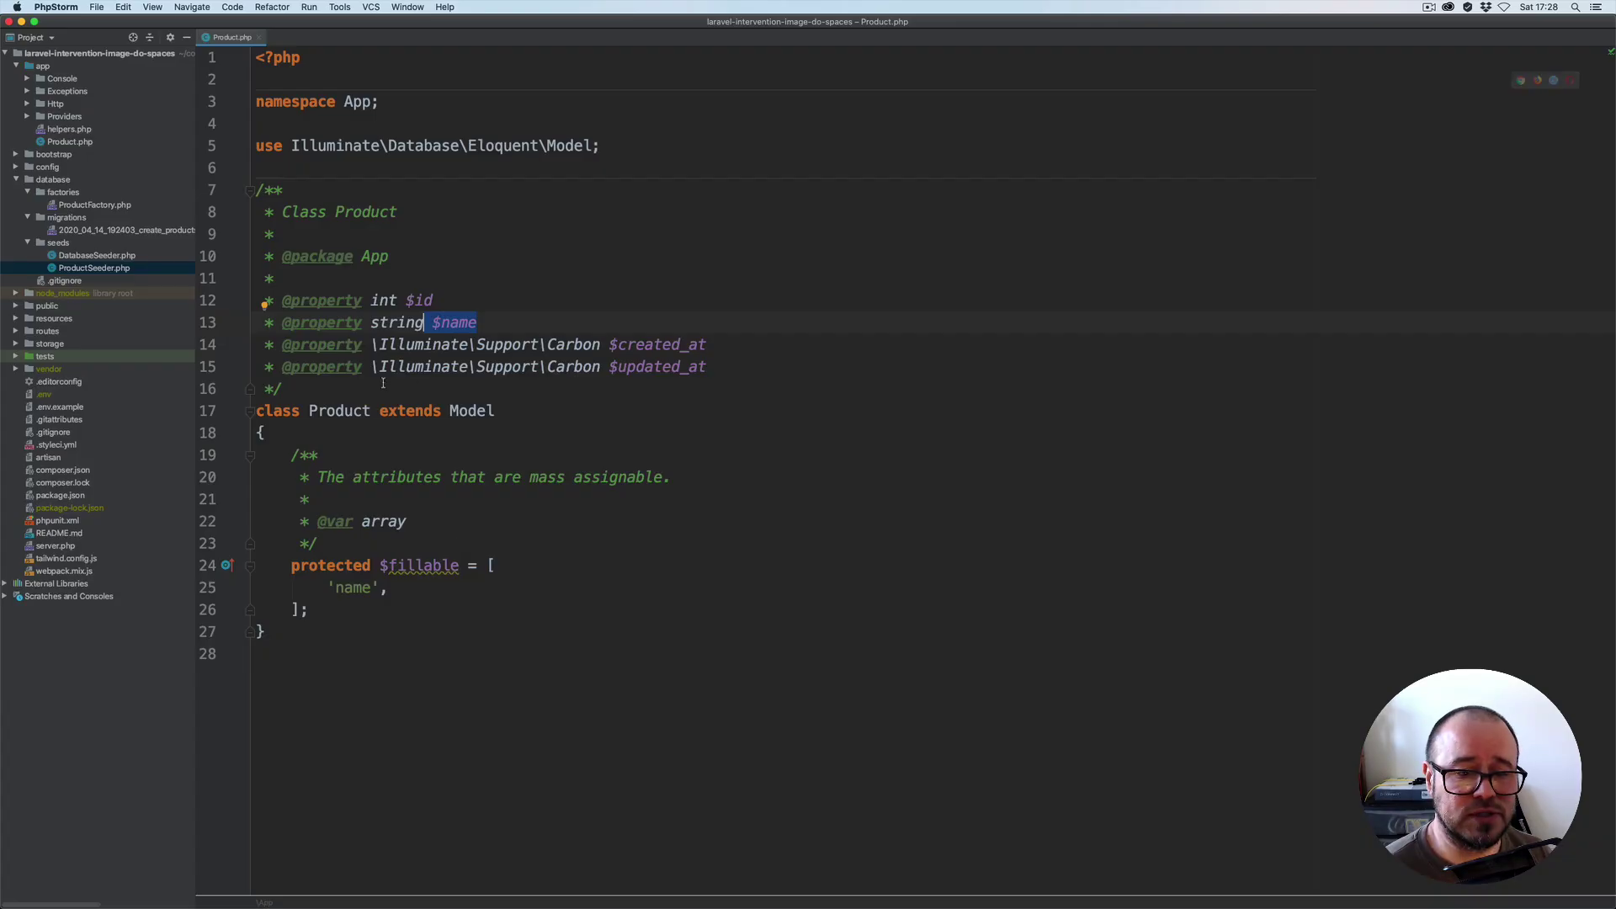
Return to PhpStorm, close Product.php, collapse the database folder, and look through the contents of the resources and routes folders
key(super+w)
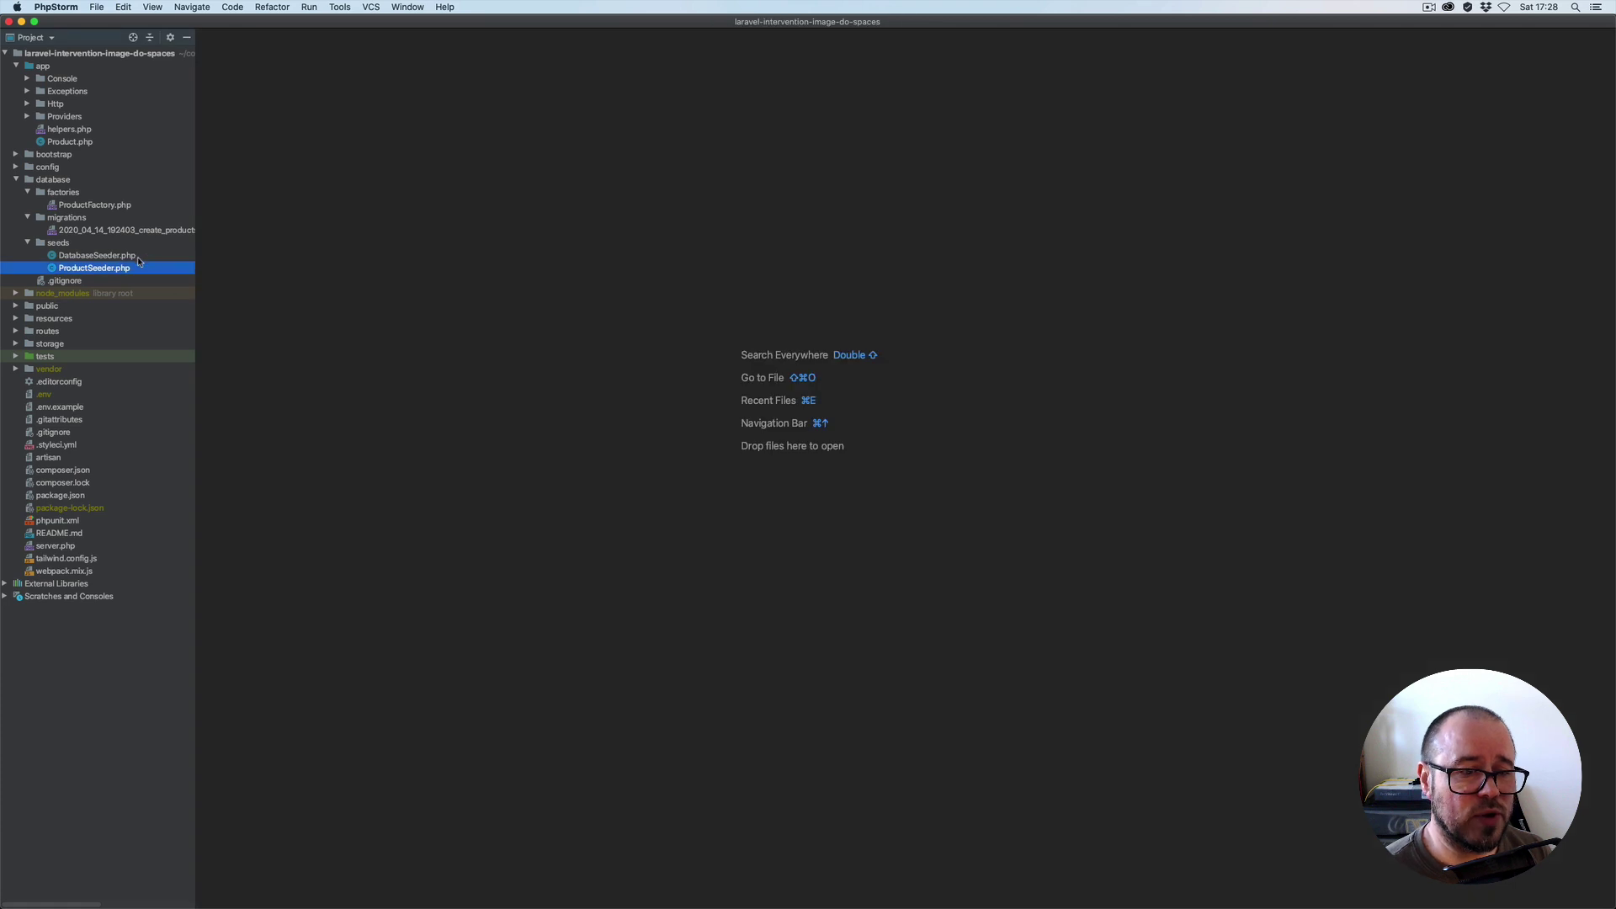
click(16, 179)
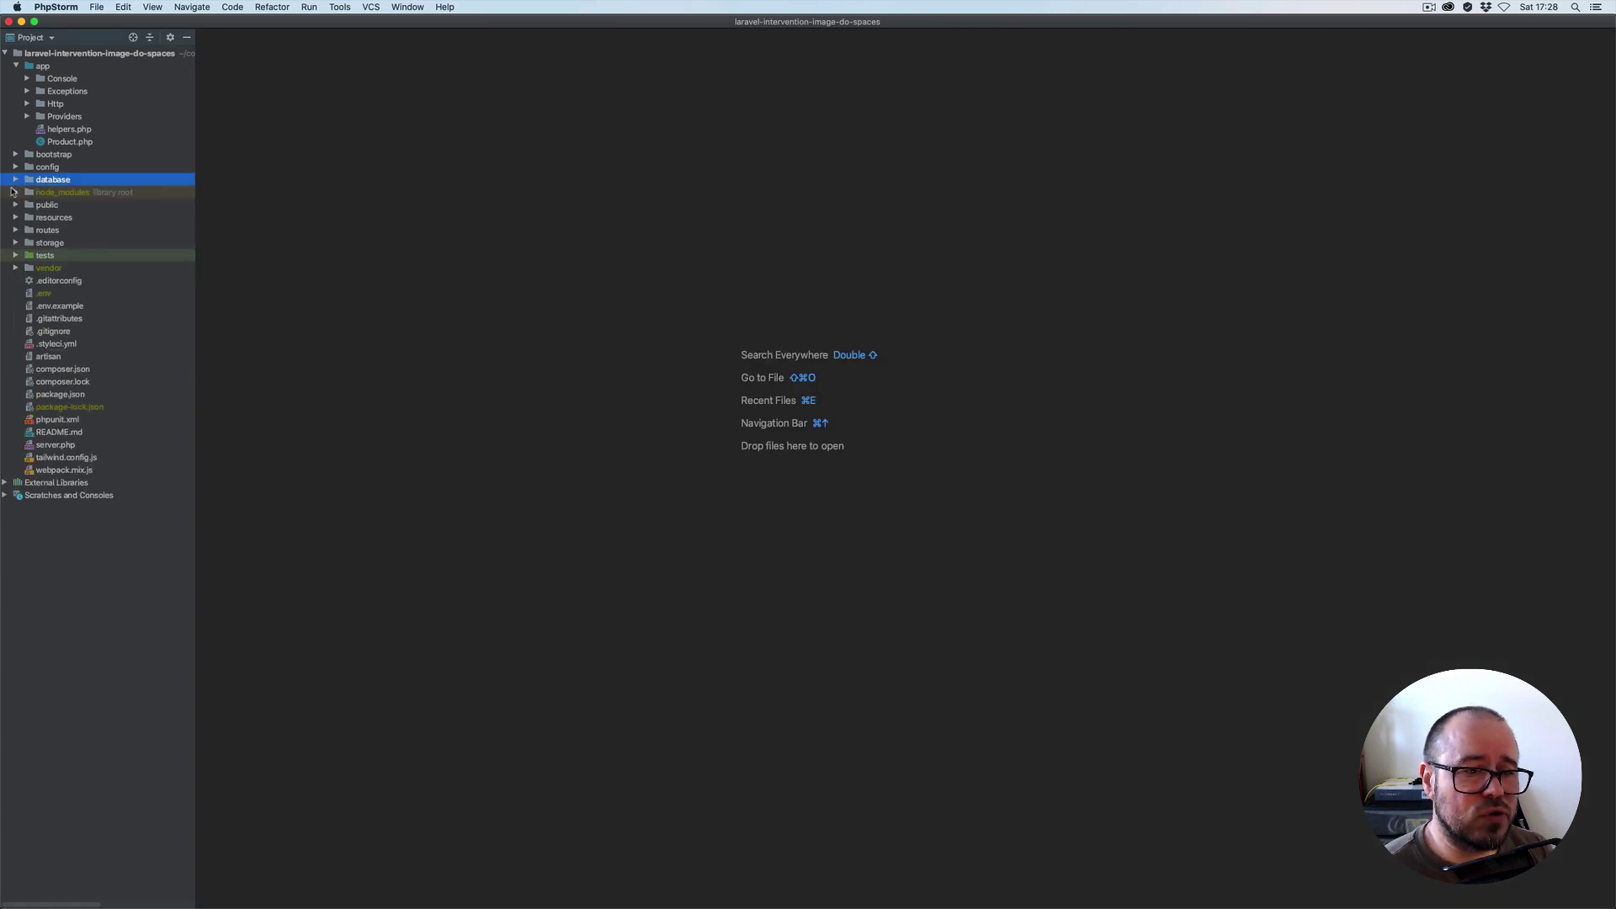
click(15, 217)
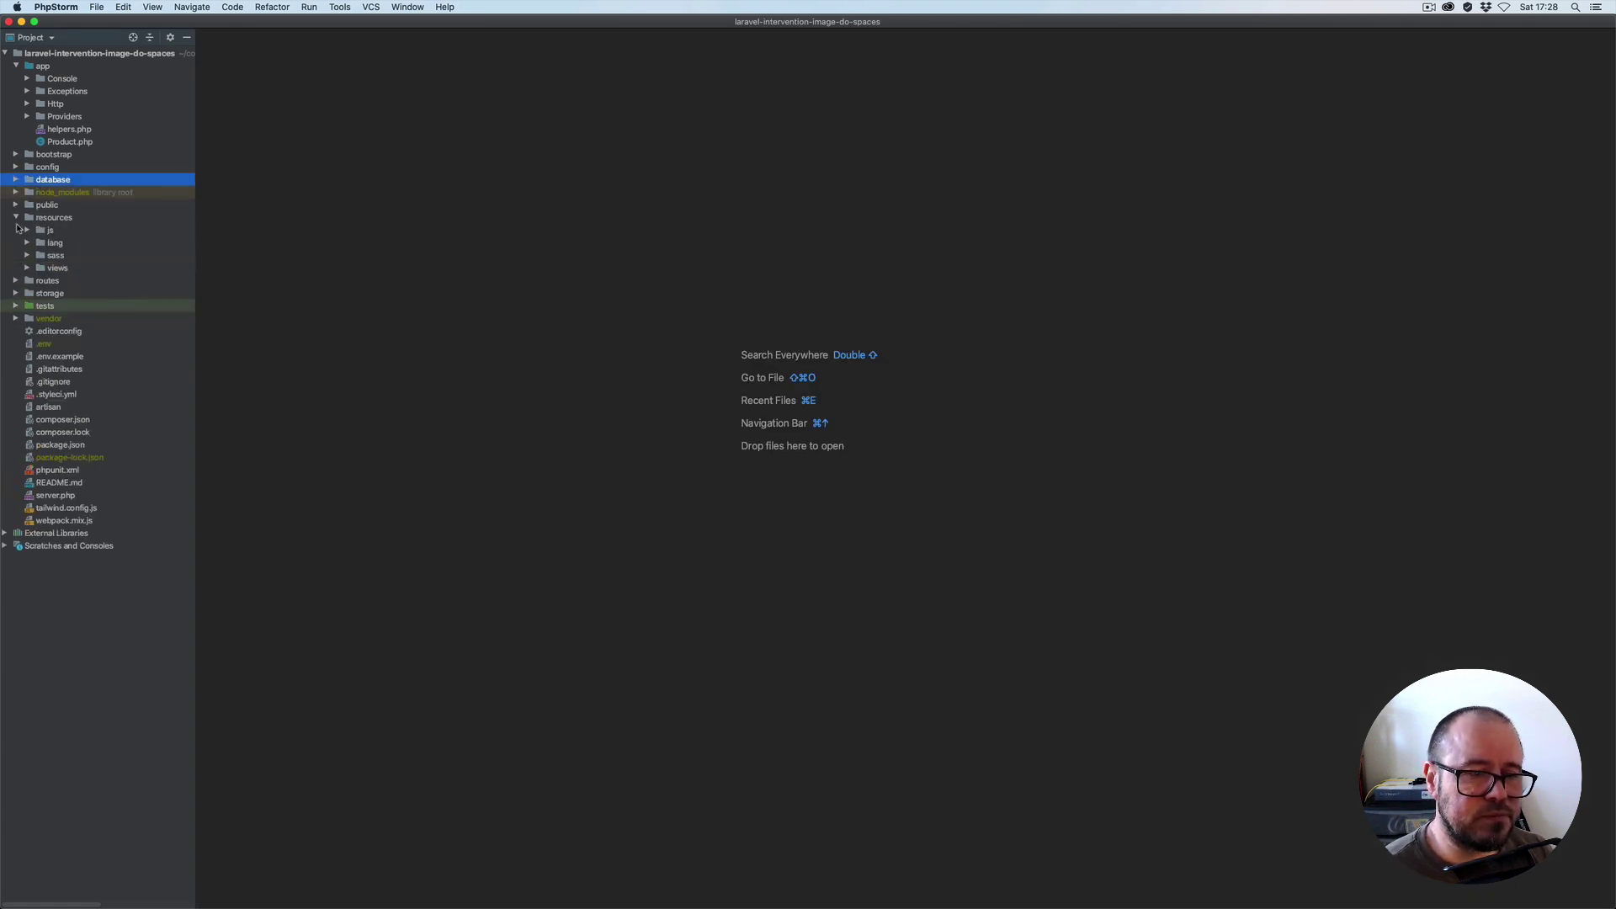
click(15, 217)
click(15, 231)
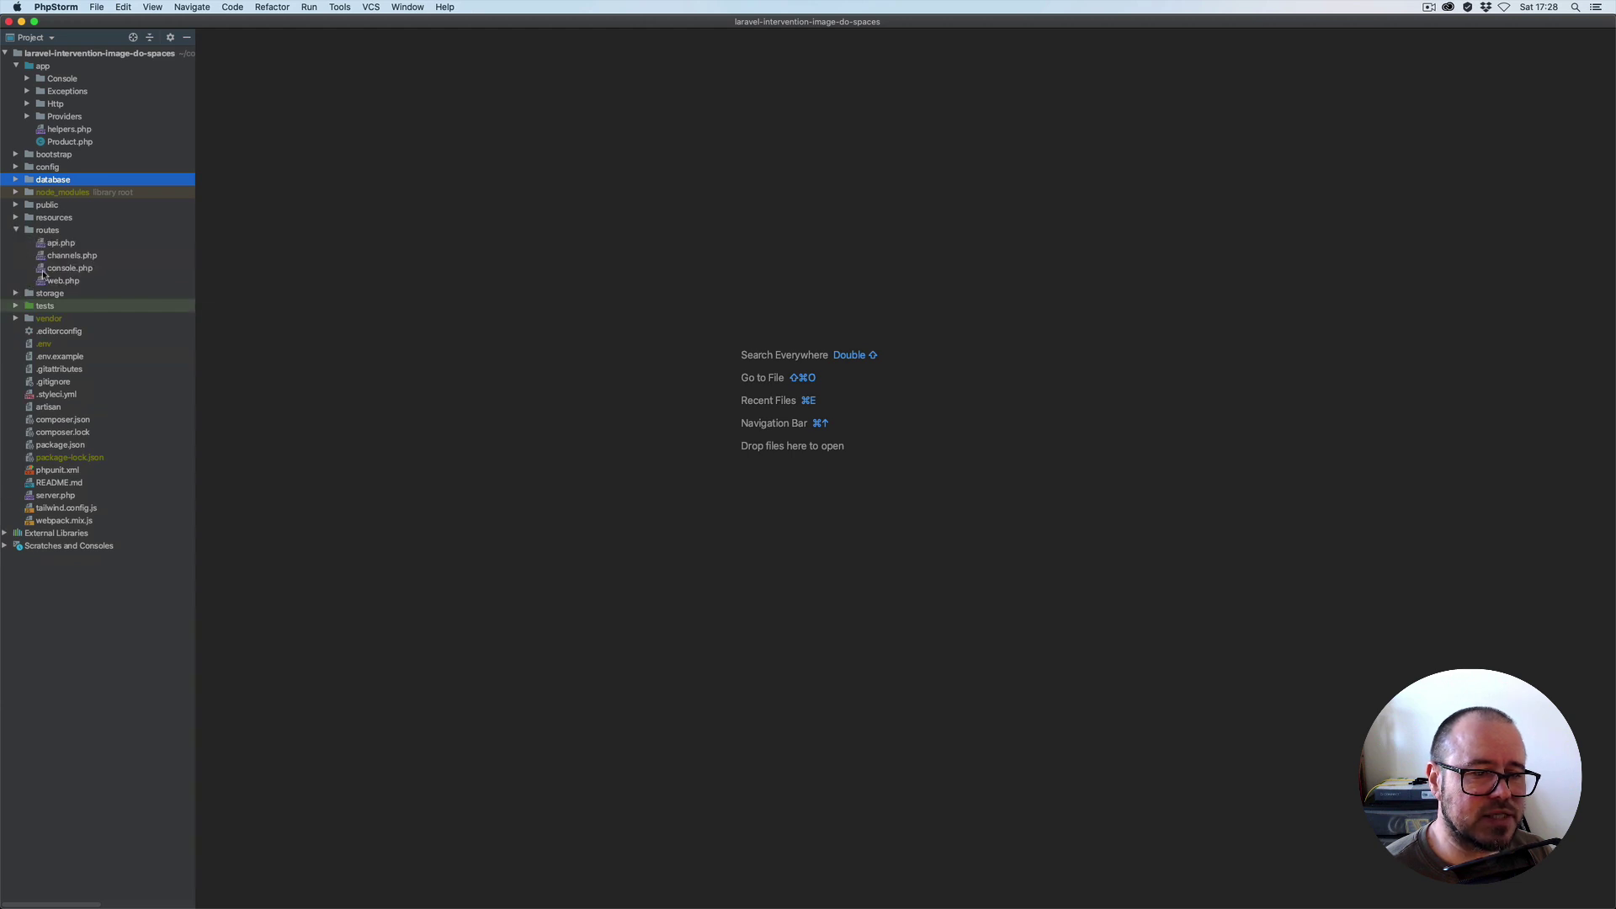
click(15, 231)
Open ResponseTrait.php from the tests Traits folder, examine its validation, JSON response and status assertion methods, and close the file
click(16, 255)
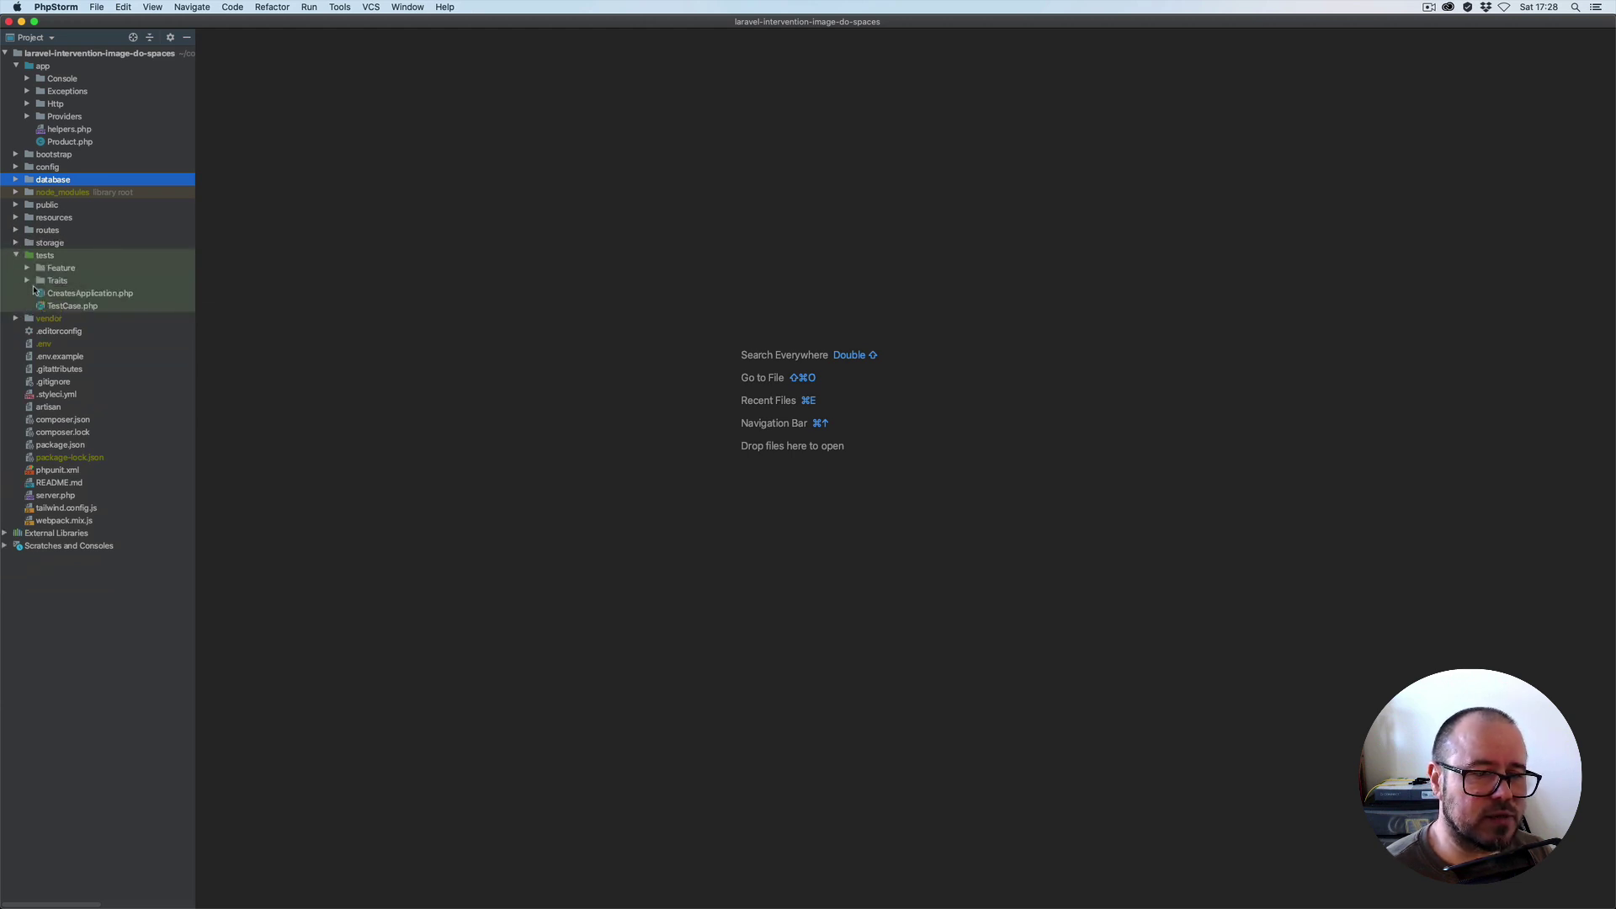
click(27, 281)
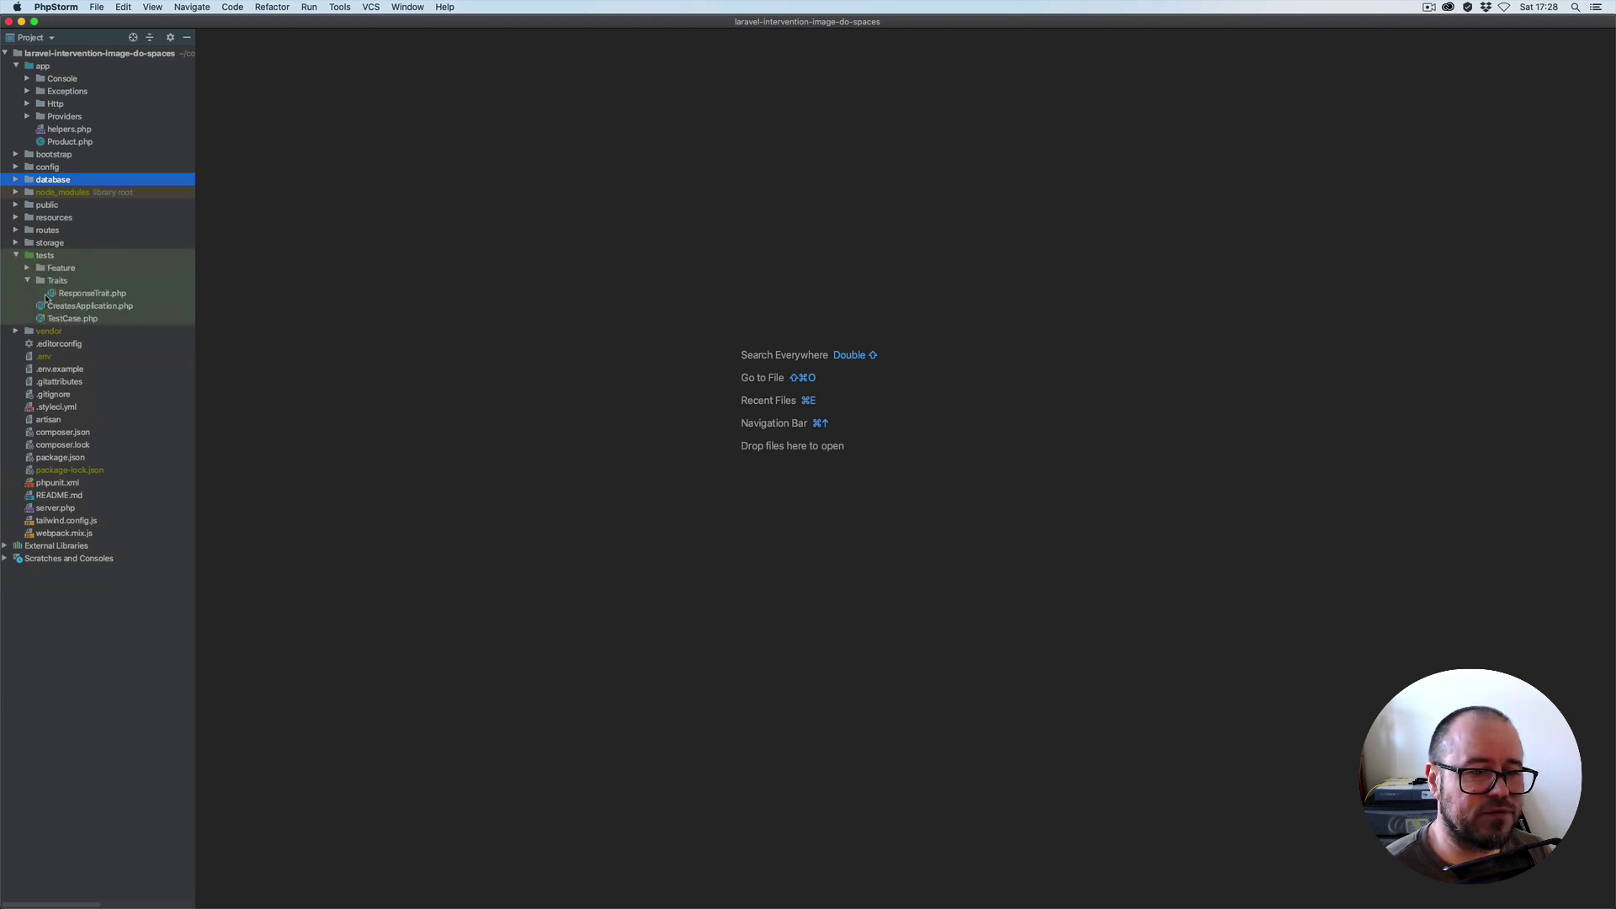
double_click(96, 295)
scroll(647, 340, down, 5)
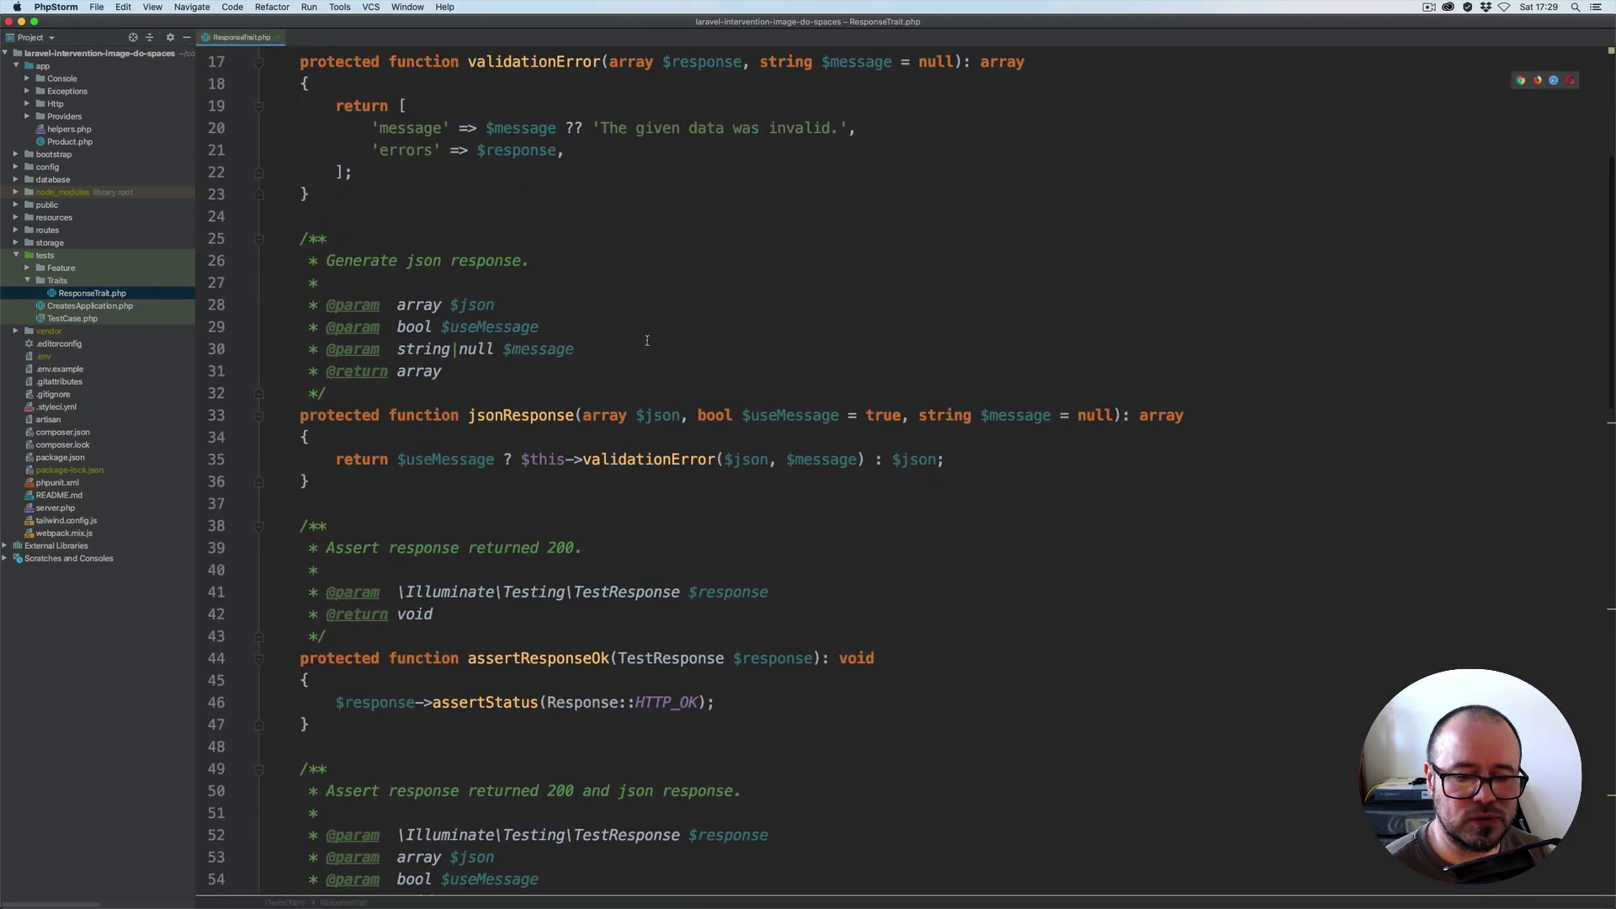
scroll(647, 340, down, 15)
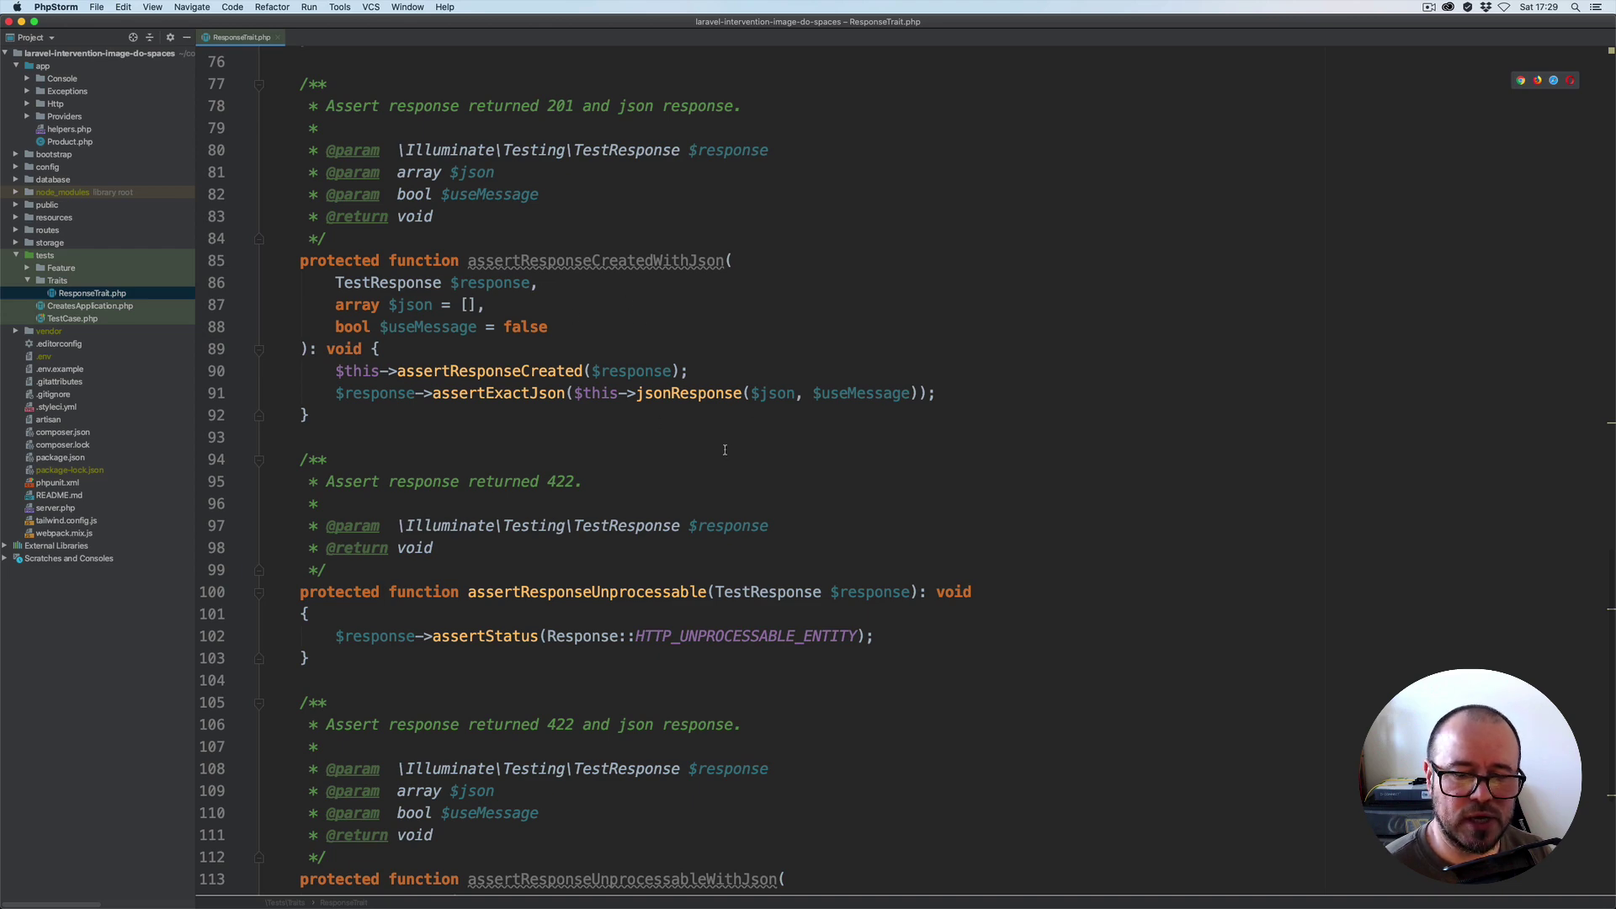
scroll(719, 446, up, 7)
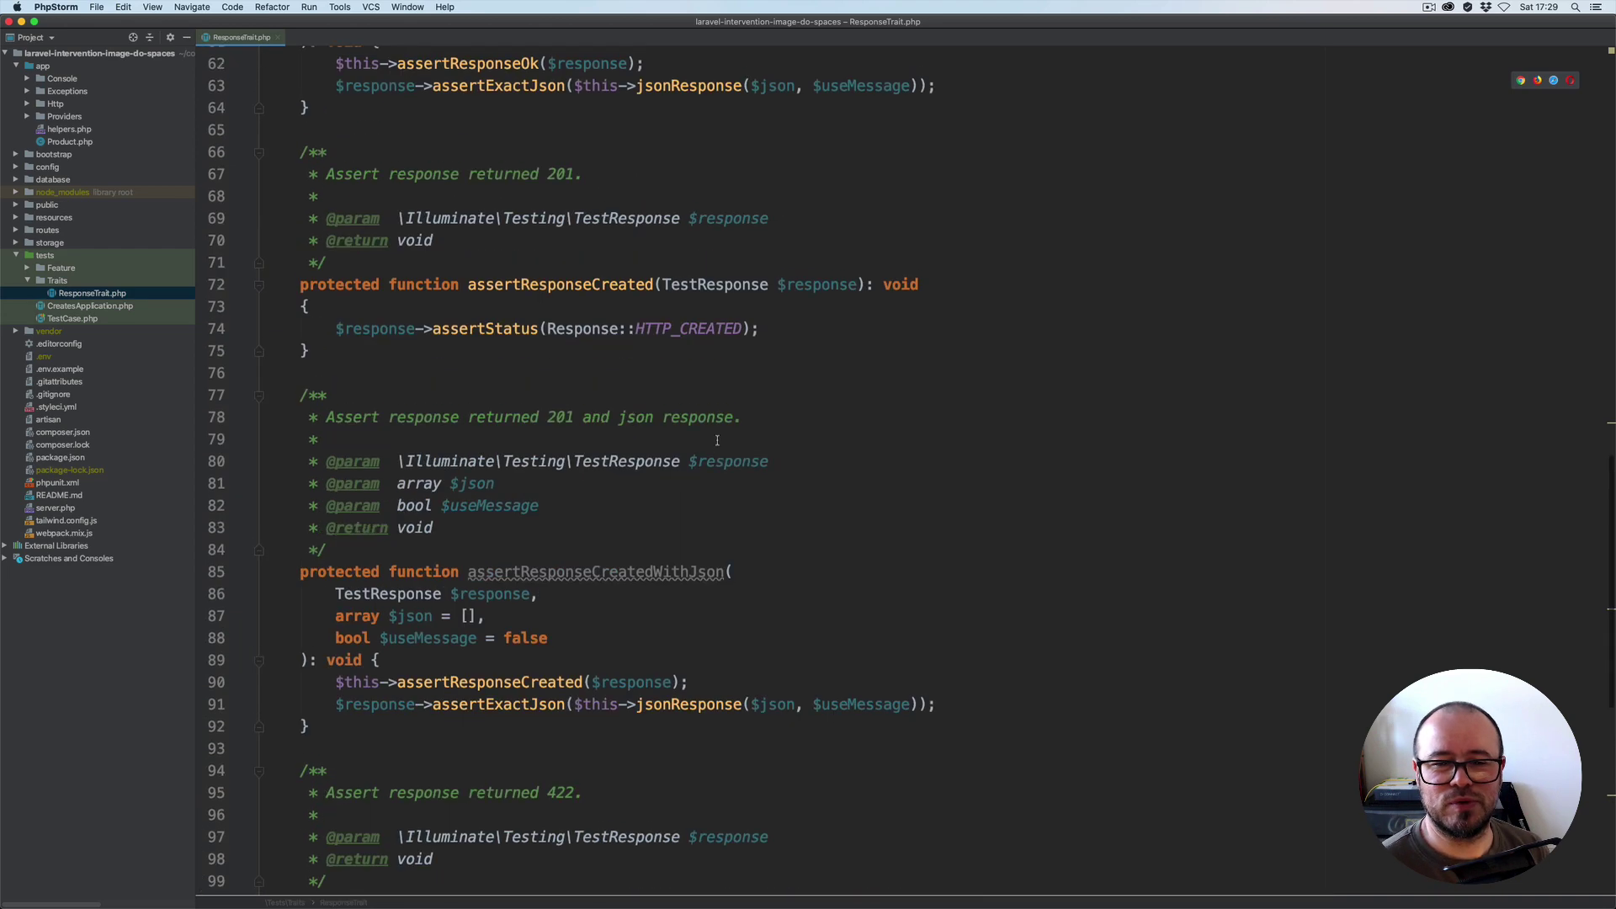
scroll(717, 440, up, 13)
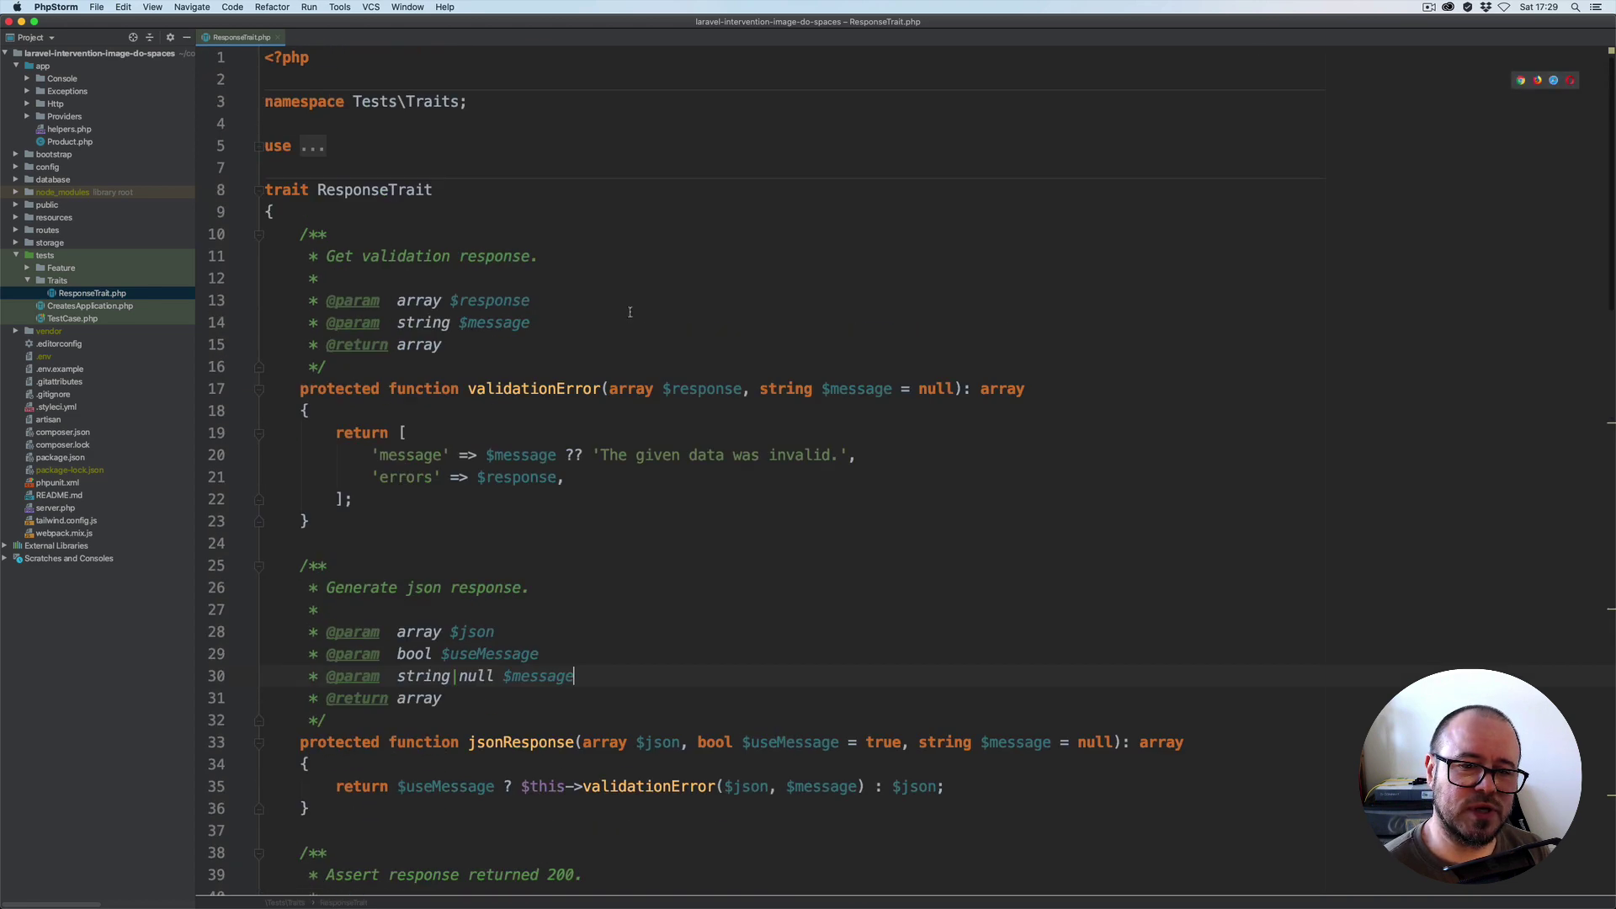
key(super+w)
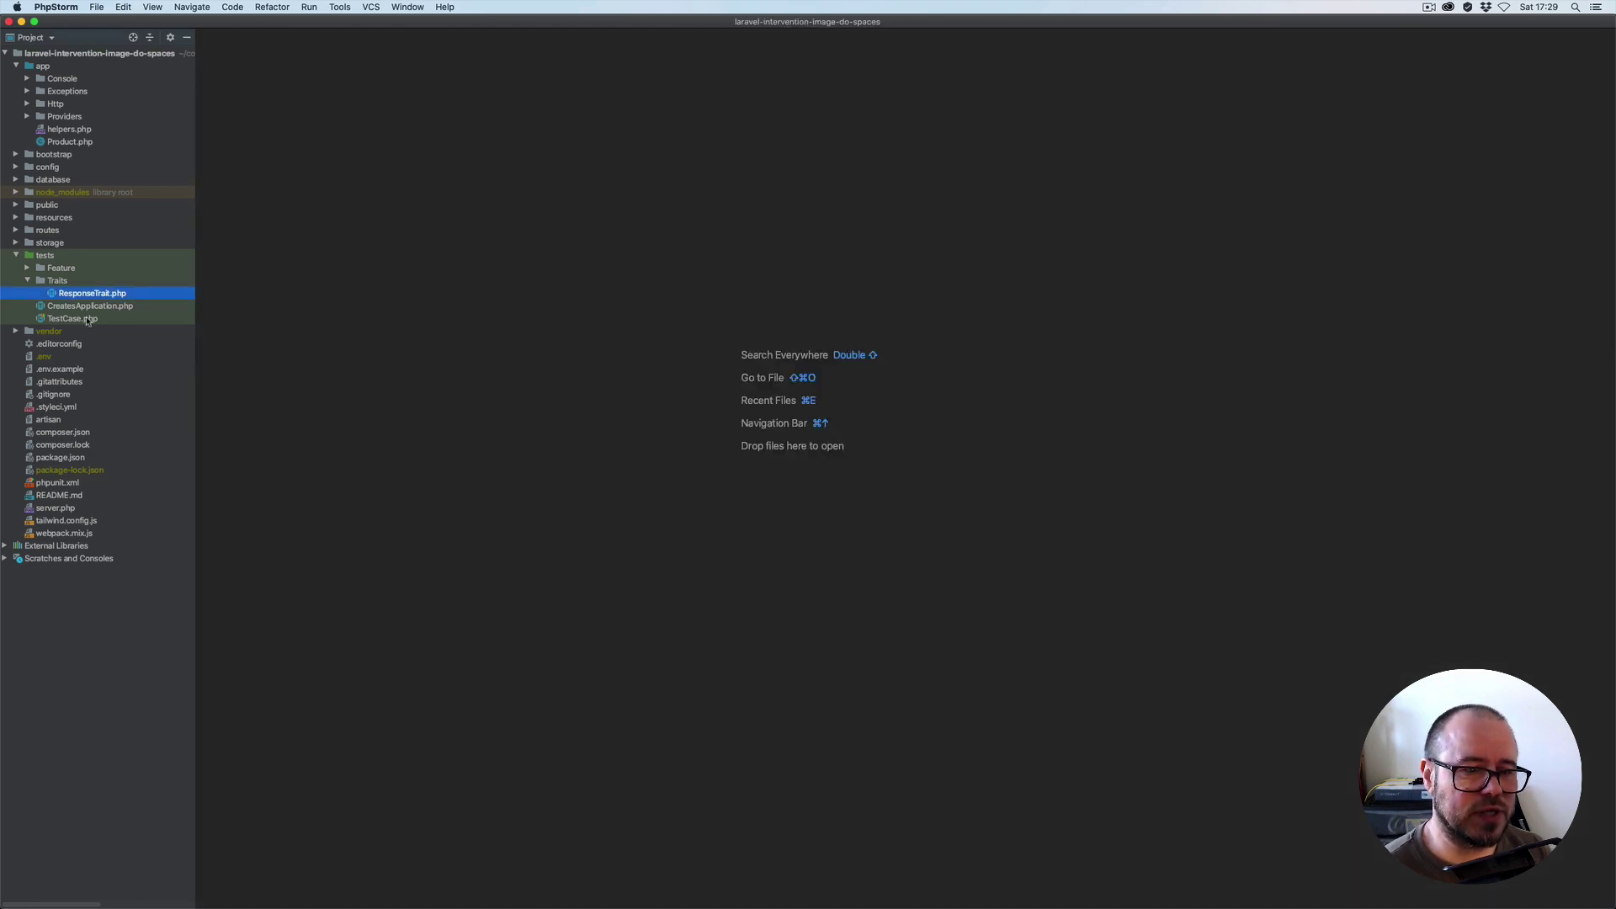
Open ProductTest.php from the tests Feature folder, examine its product list and image form tests, close it and collapse the tests folder
click(27, 268)
double_click(78, 282)
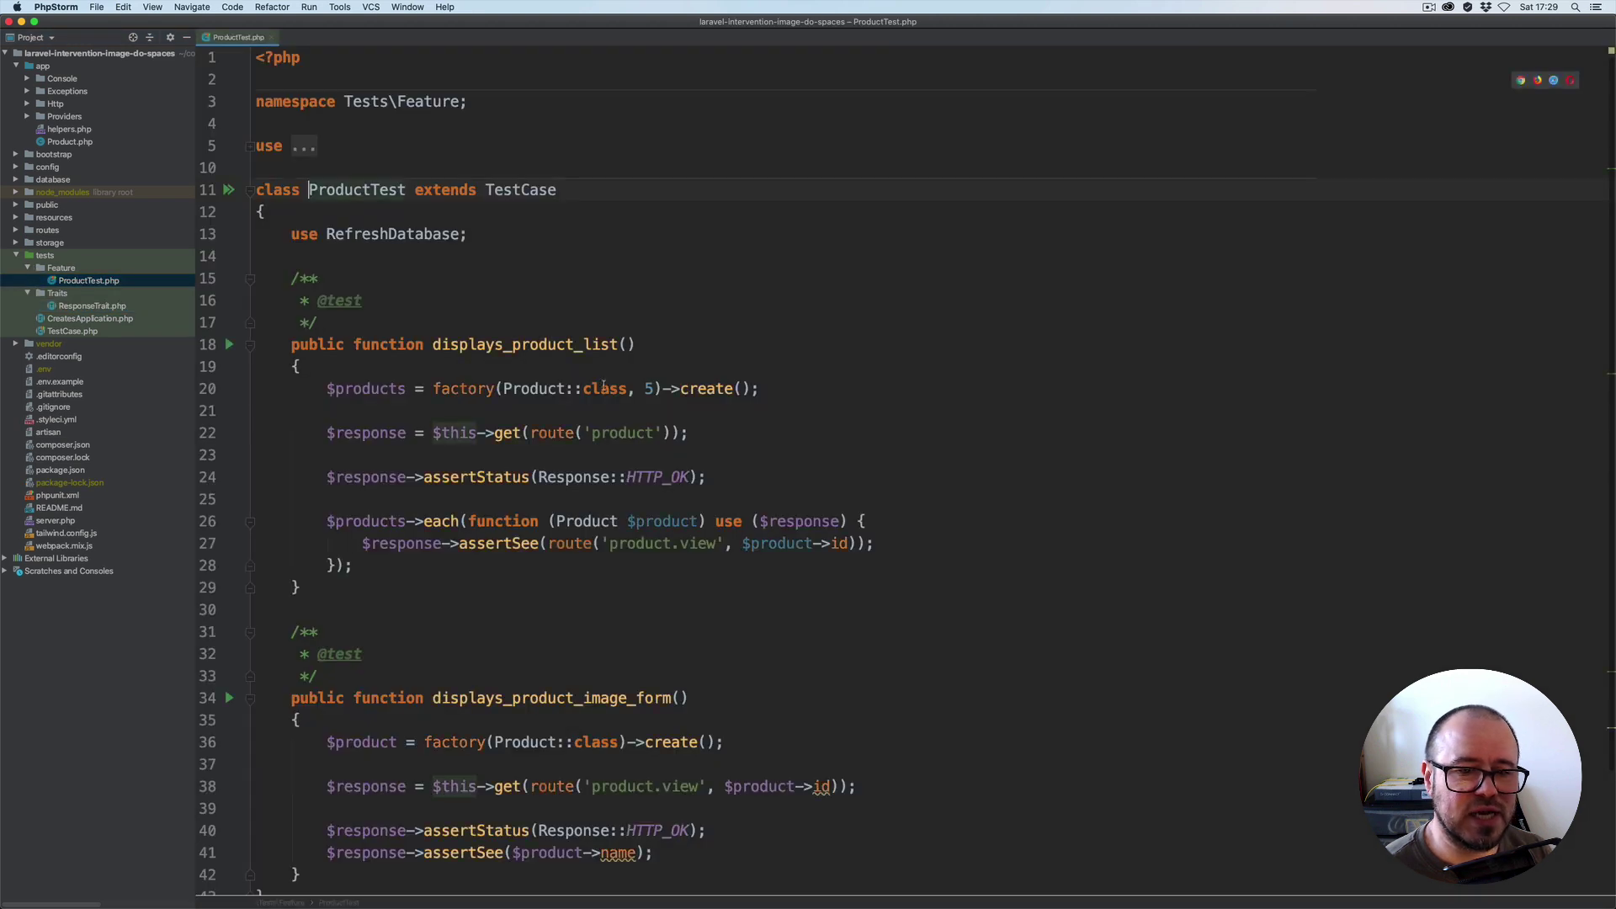
scroll(493, 387, down, 3)
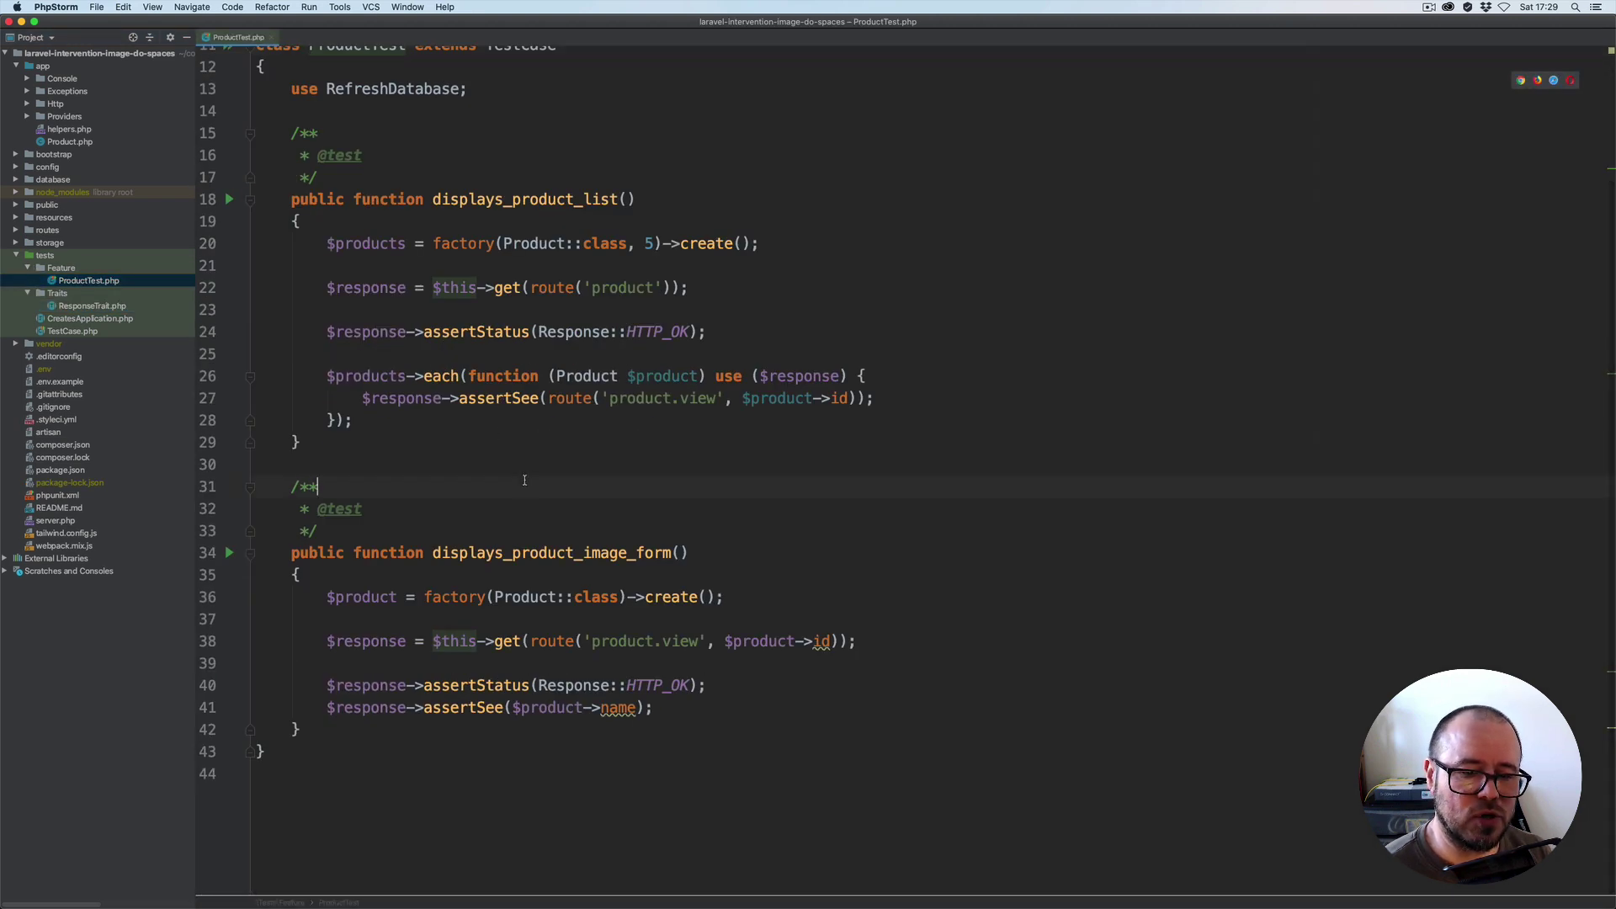
key(super+w)
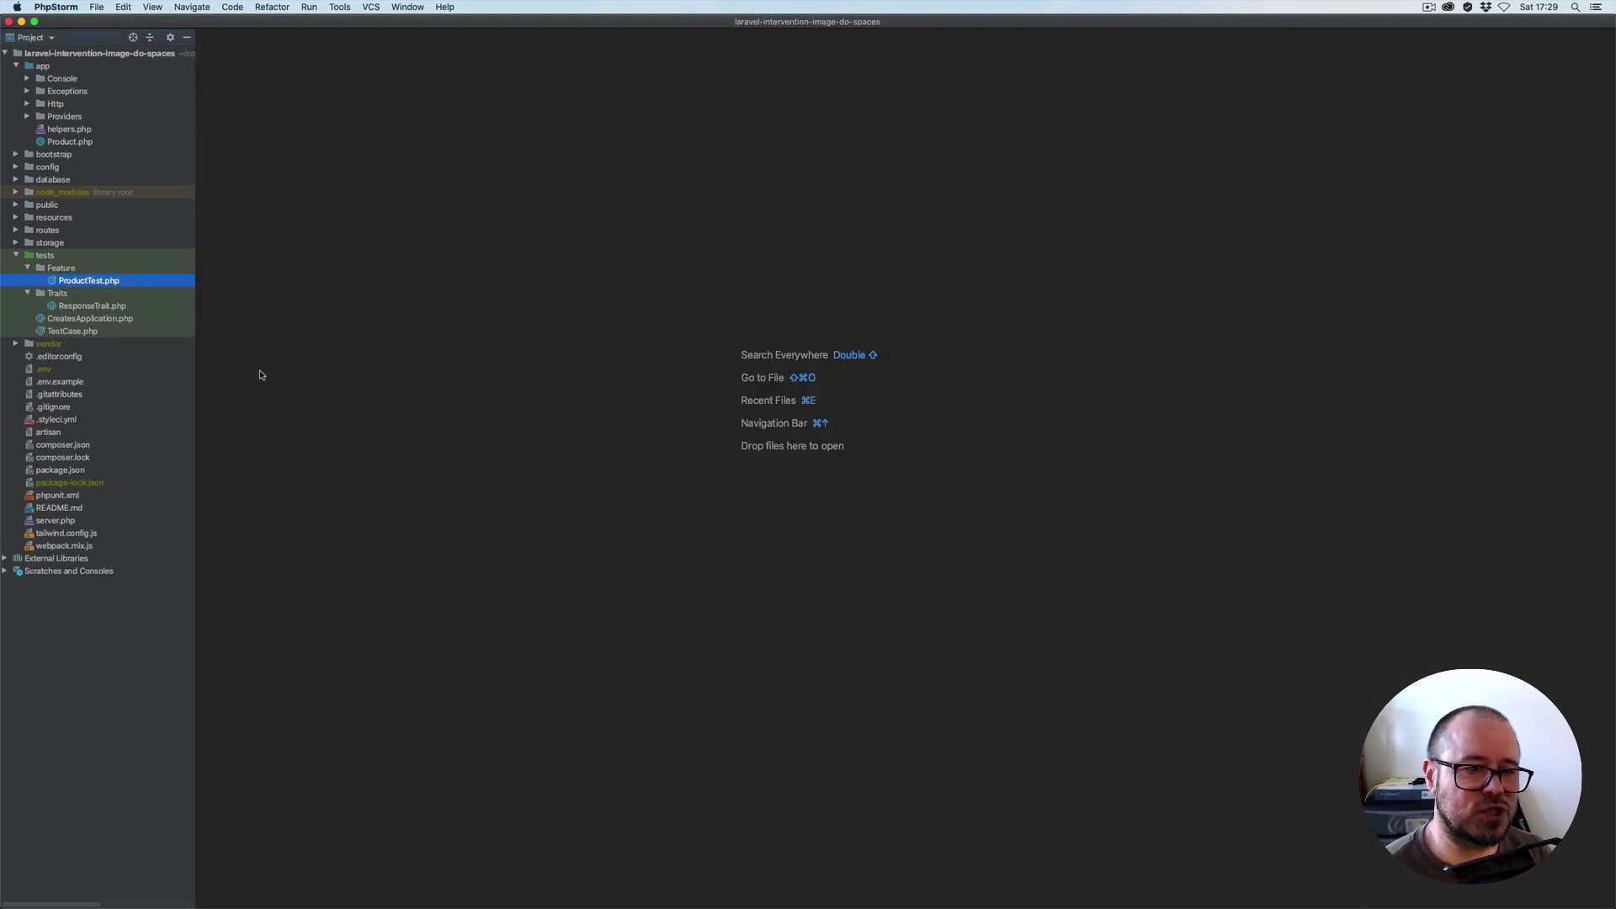
click(17, 256)
Open filesystems.php from the config folder and examine the spaces disk with its s3 driver and DO_SPACES environment variables
click(16, 167)
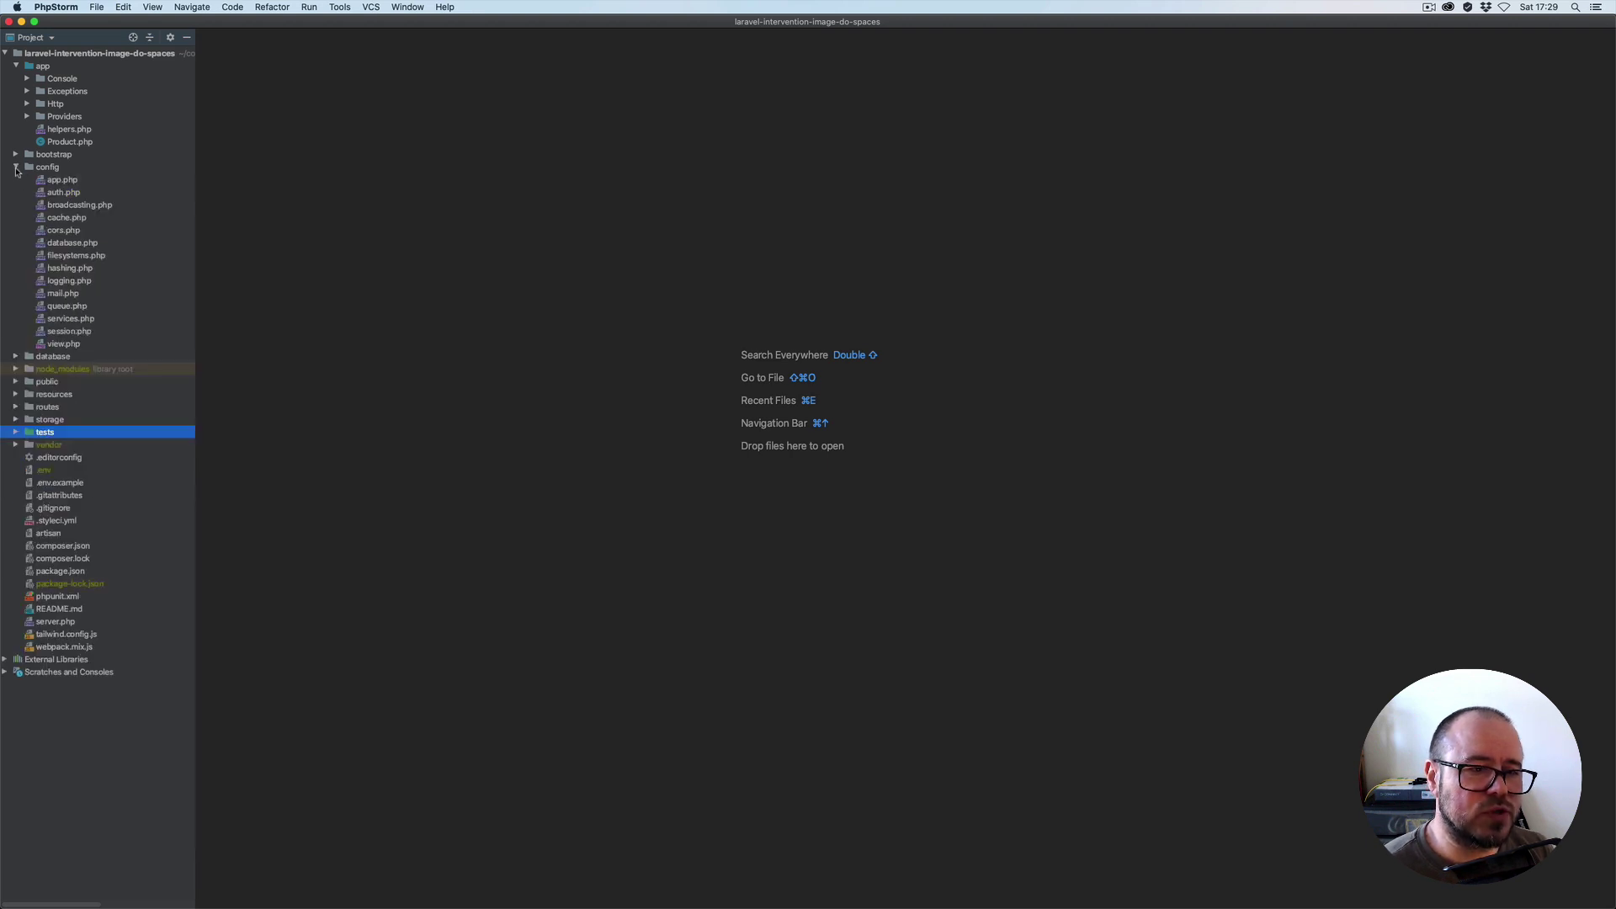
double_click(81, 256)
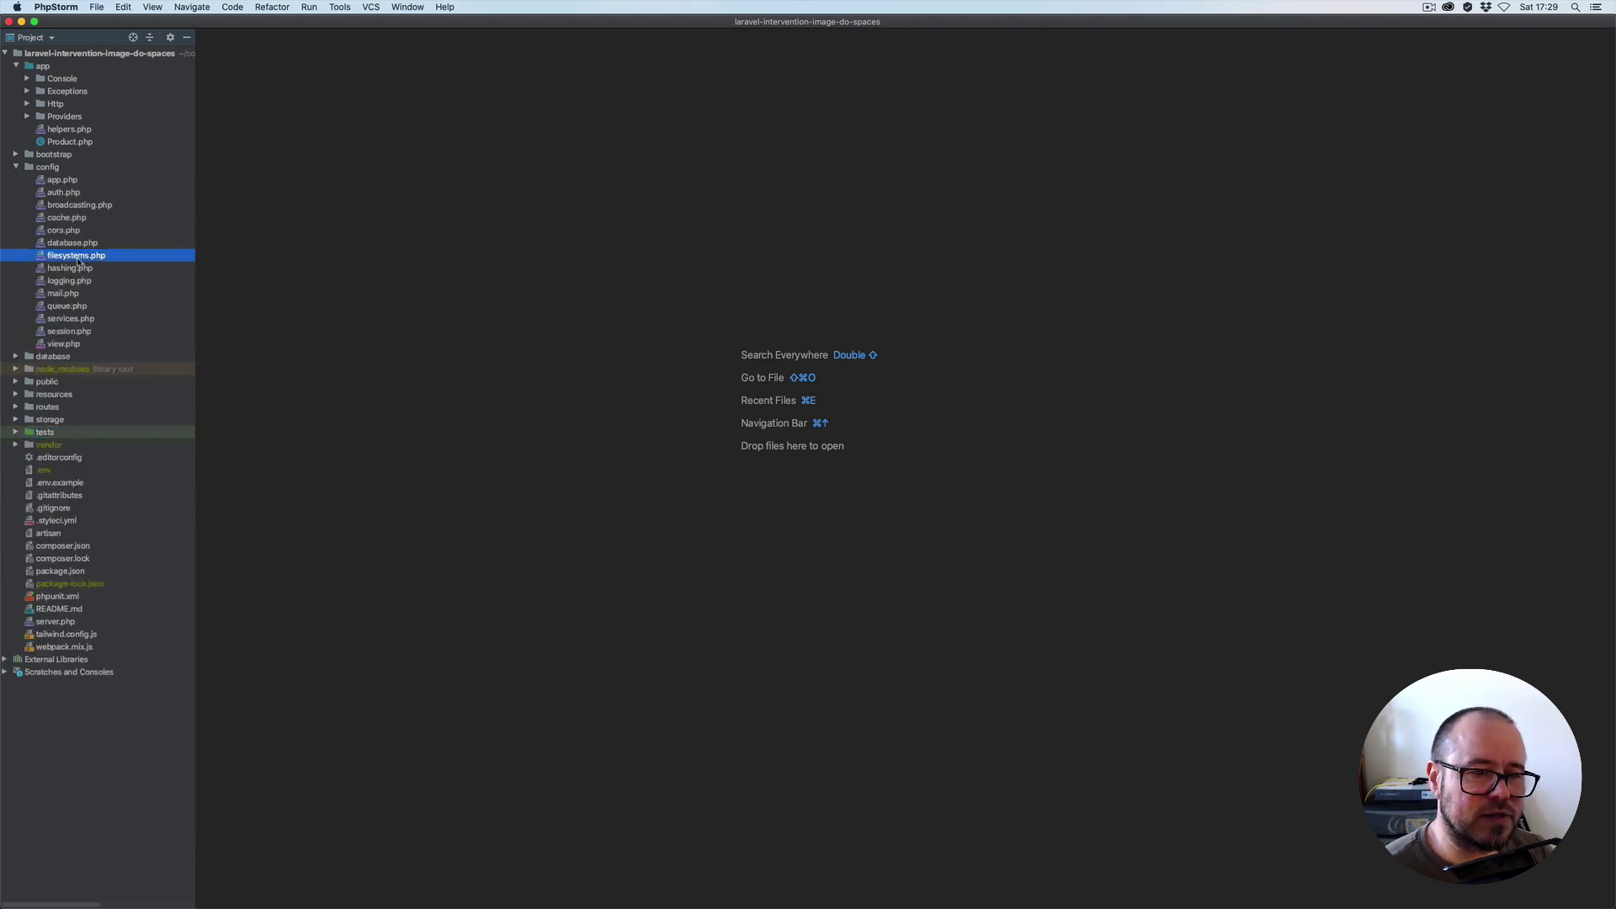
scroll(547, 417, down, 12)
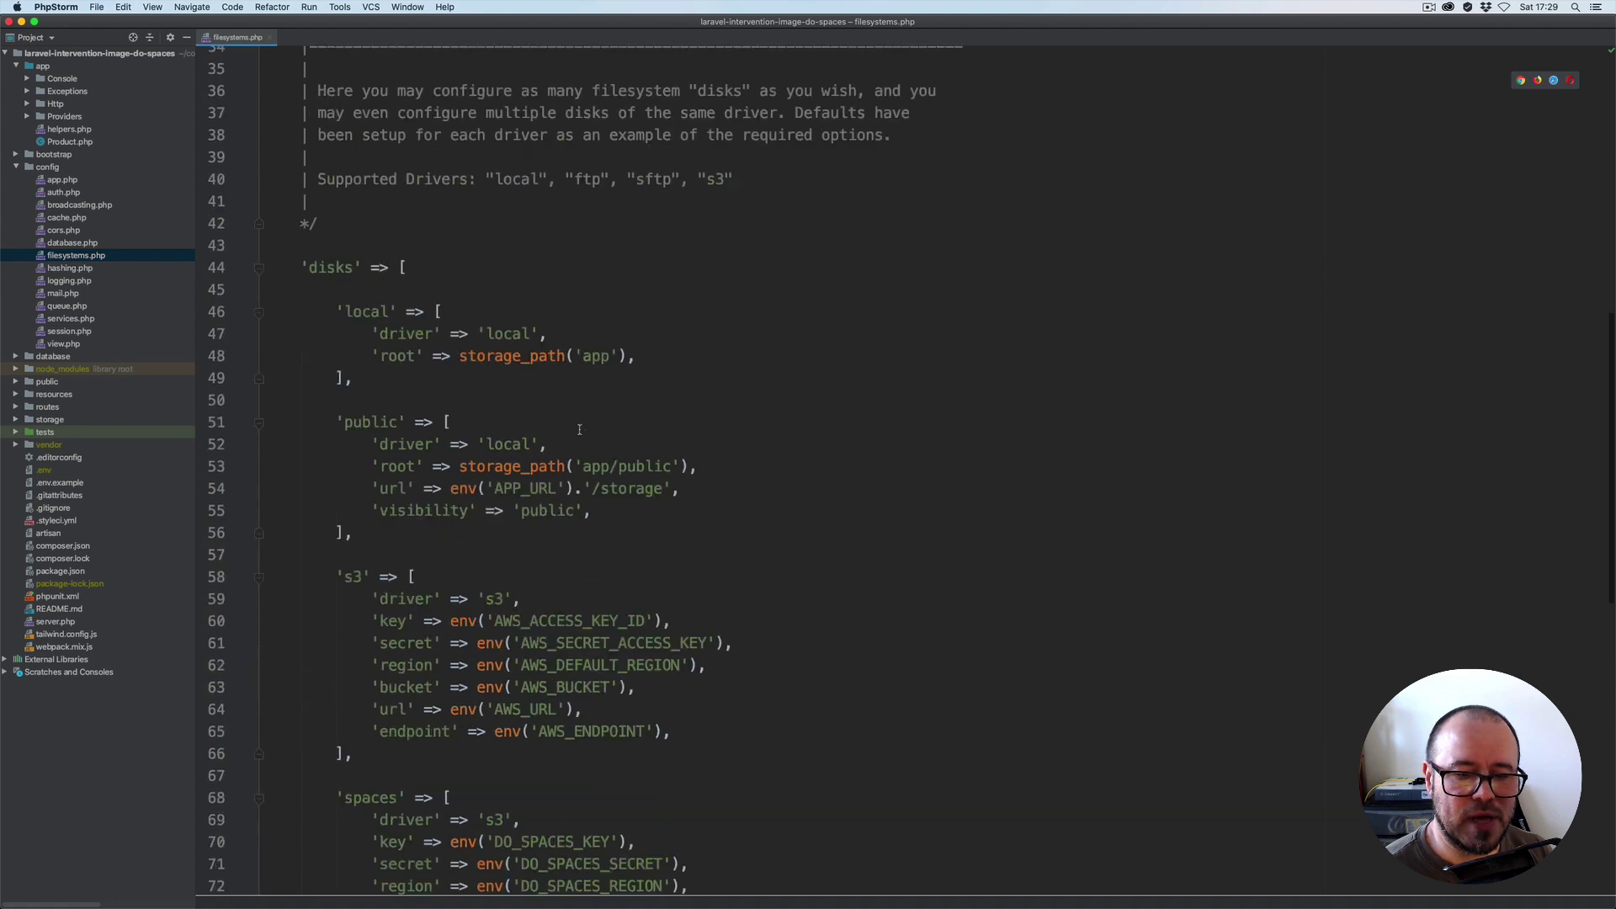
scroll(579, 430, down, 4)
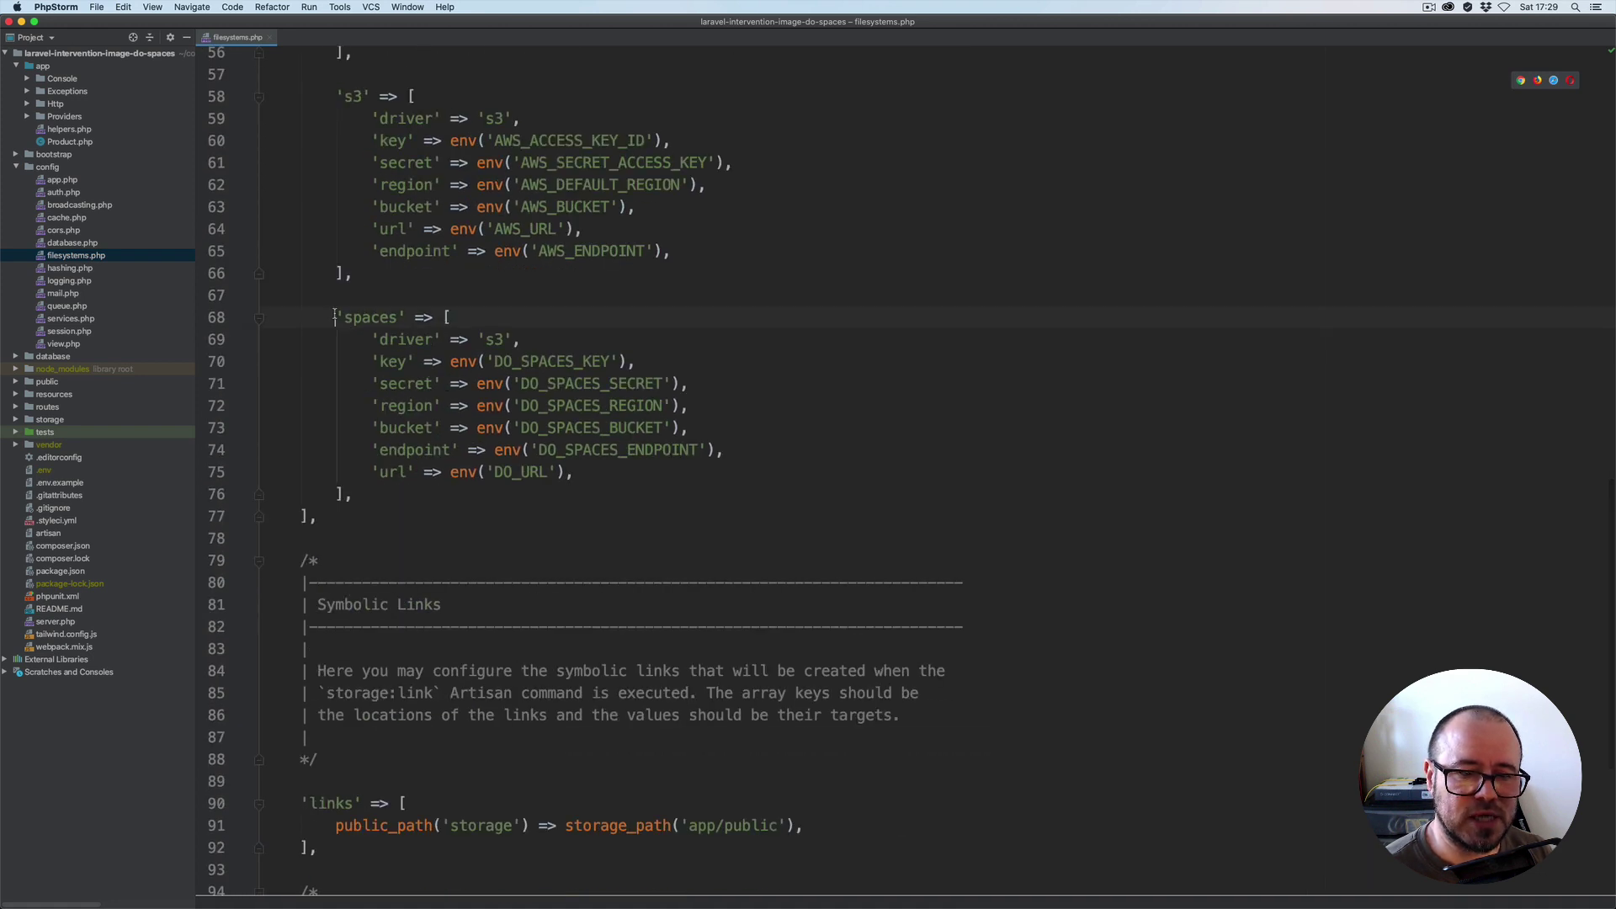
drag(335, 317, 353, 494)
double_click(481, 384)
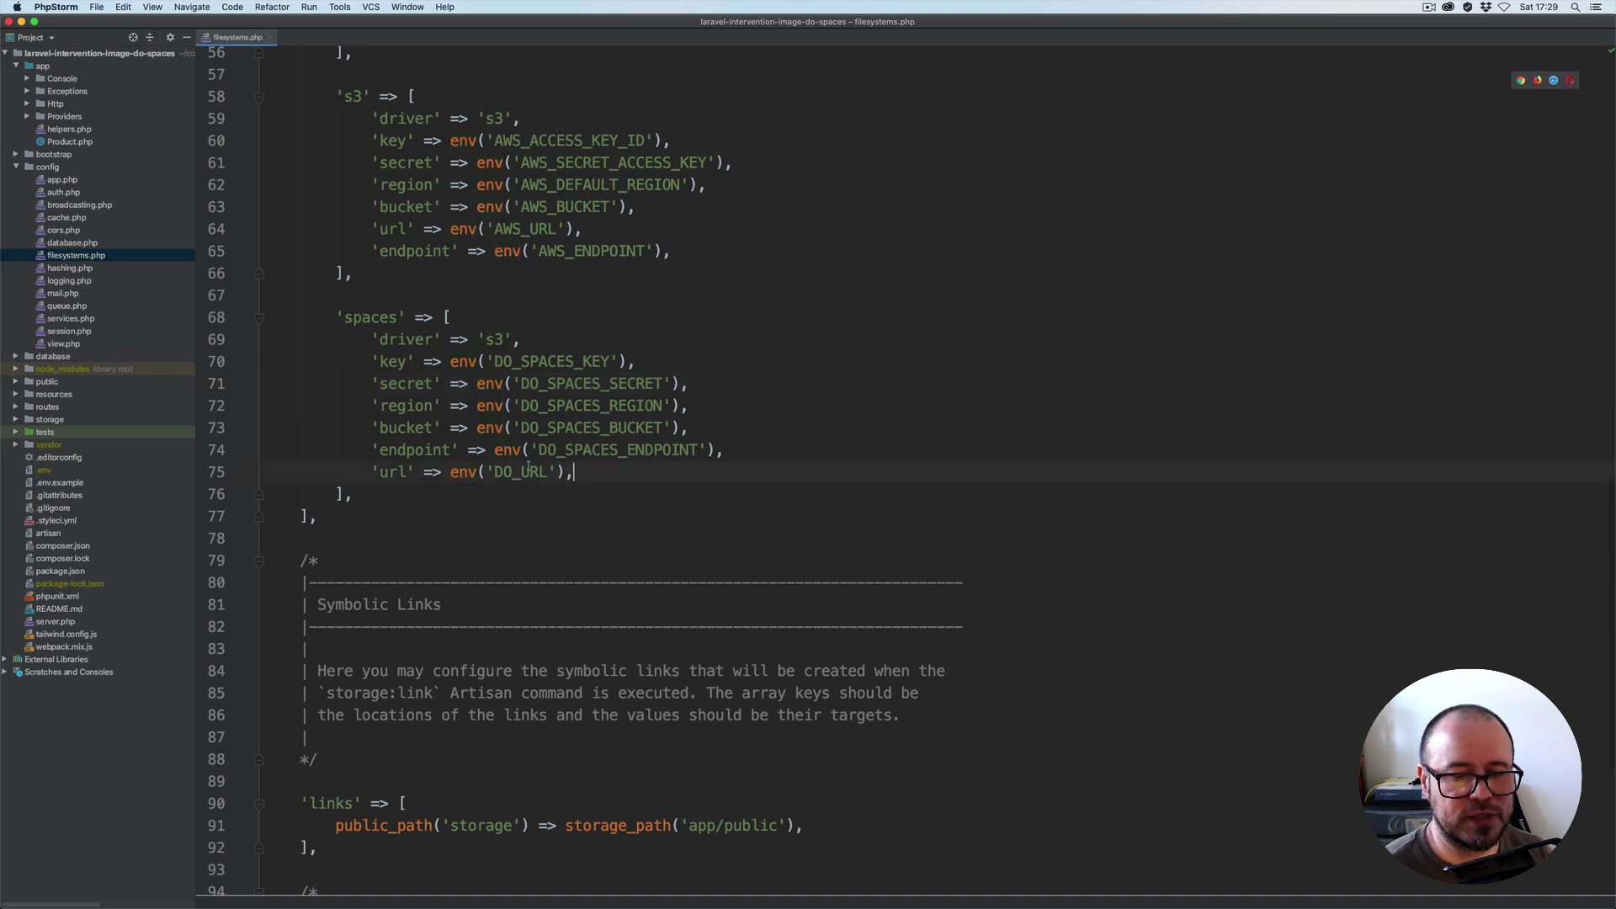
double_click(493, 340)
click(411, 522)
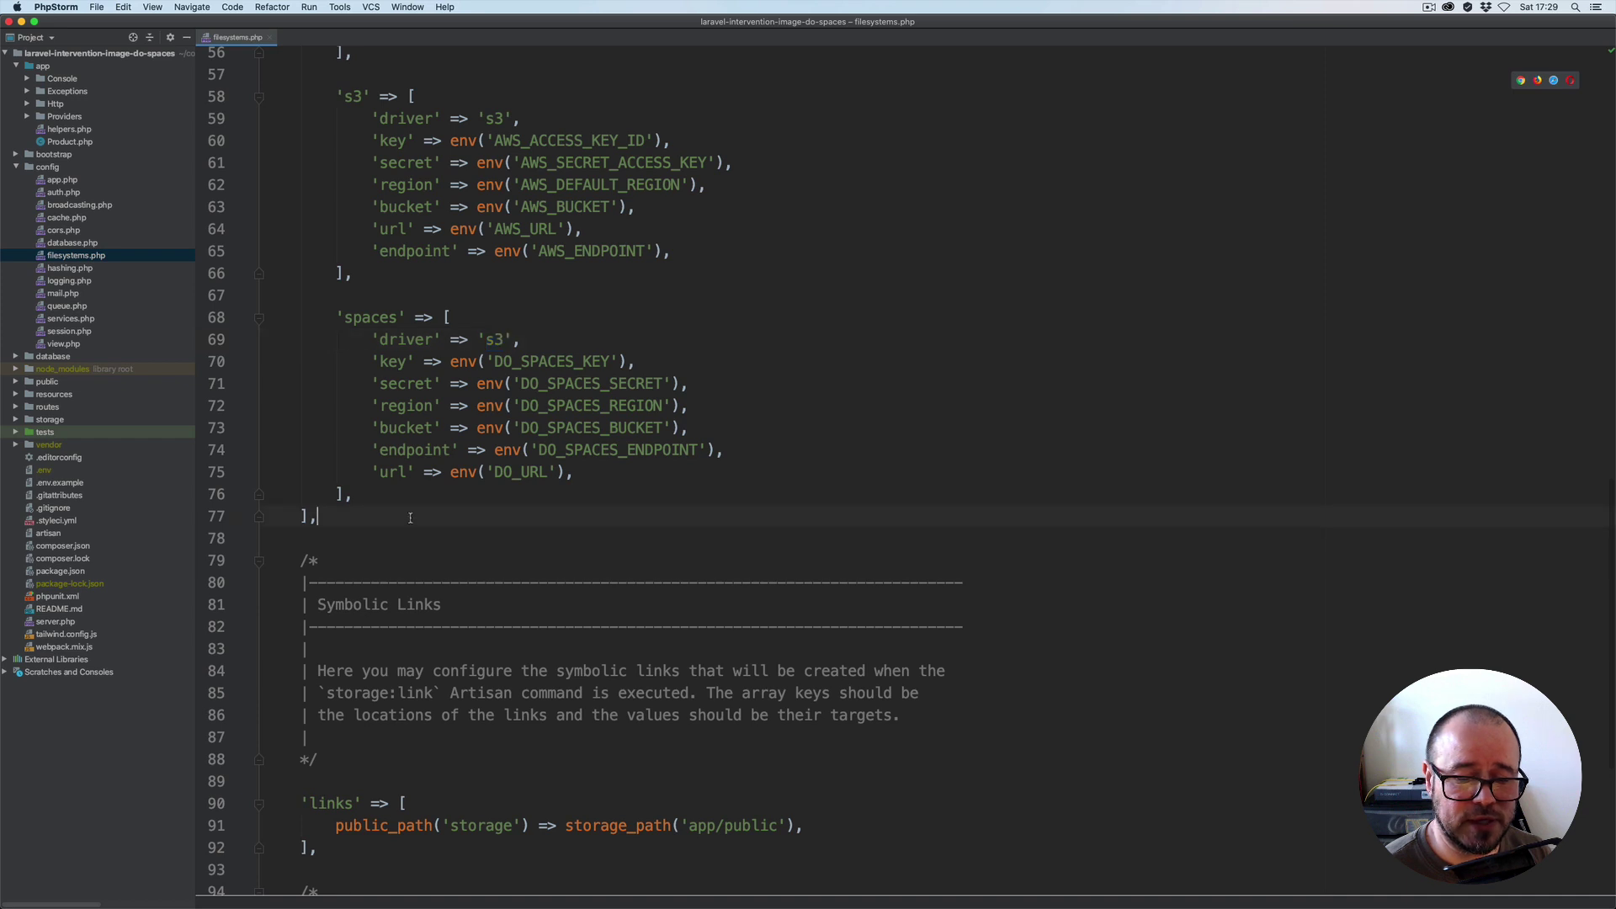
Examine the max_size setting and its MAX_FILE_SIZE variable in filesystems.php, close the file and collapse the config folder
scroll(433, 674, down, 5)
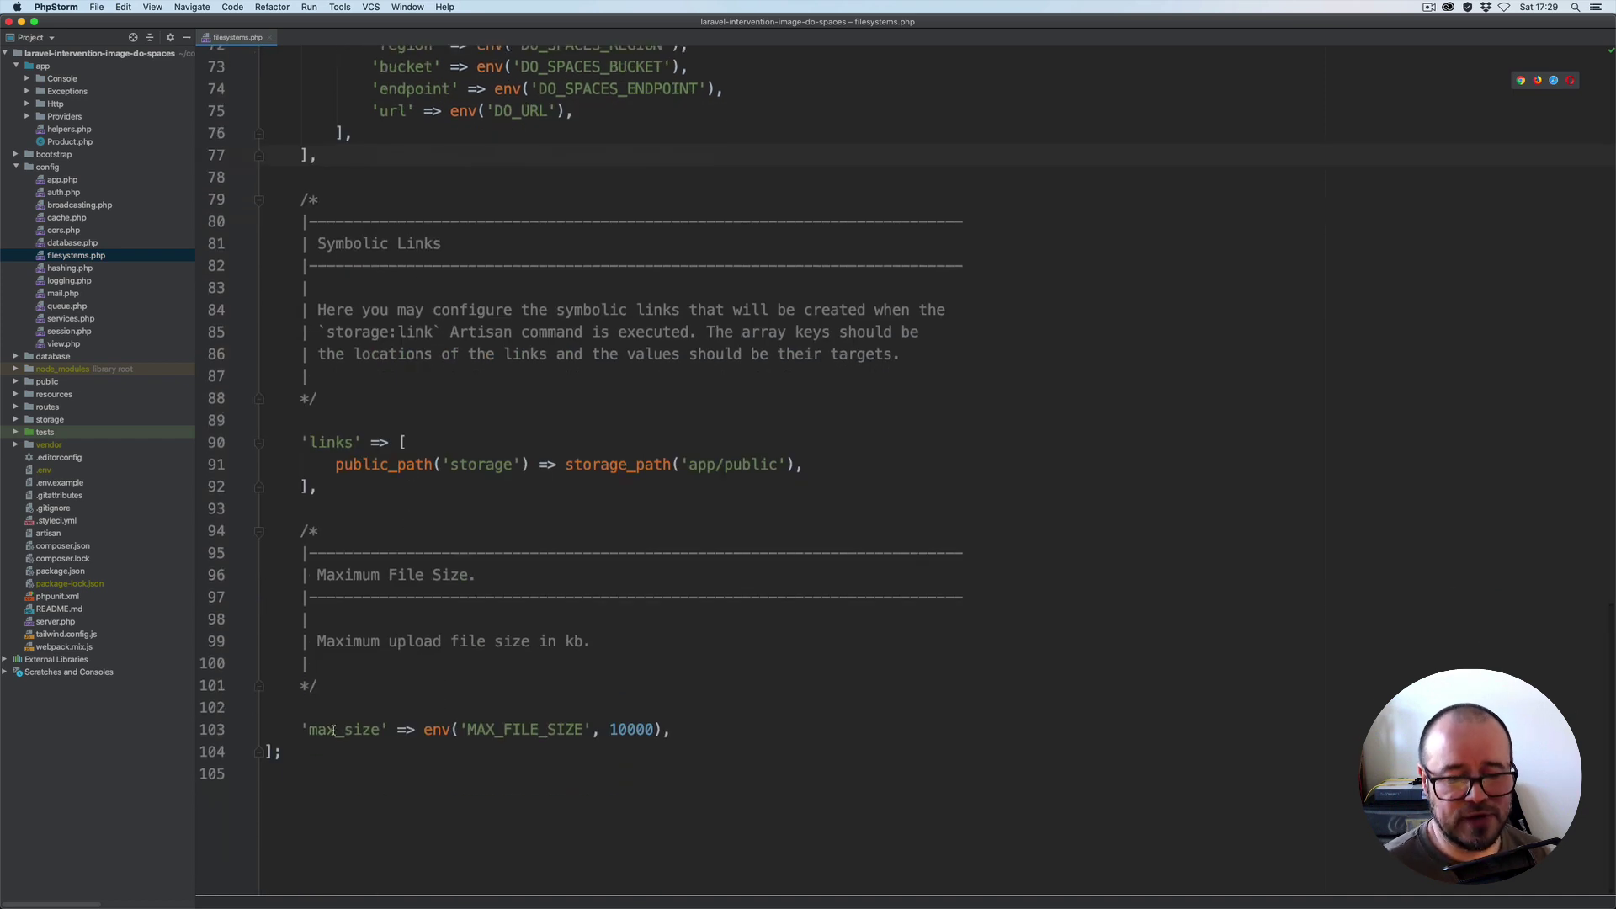
drag(308, 729, 381, 730)
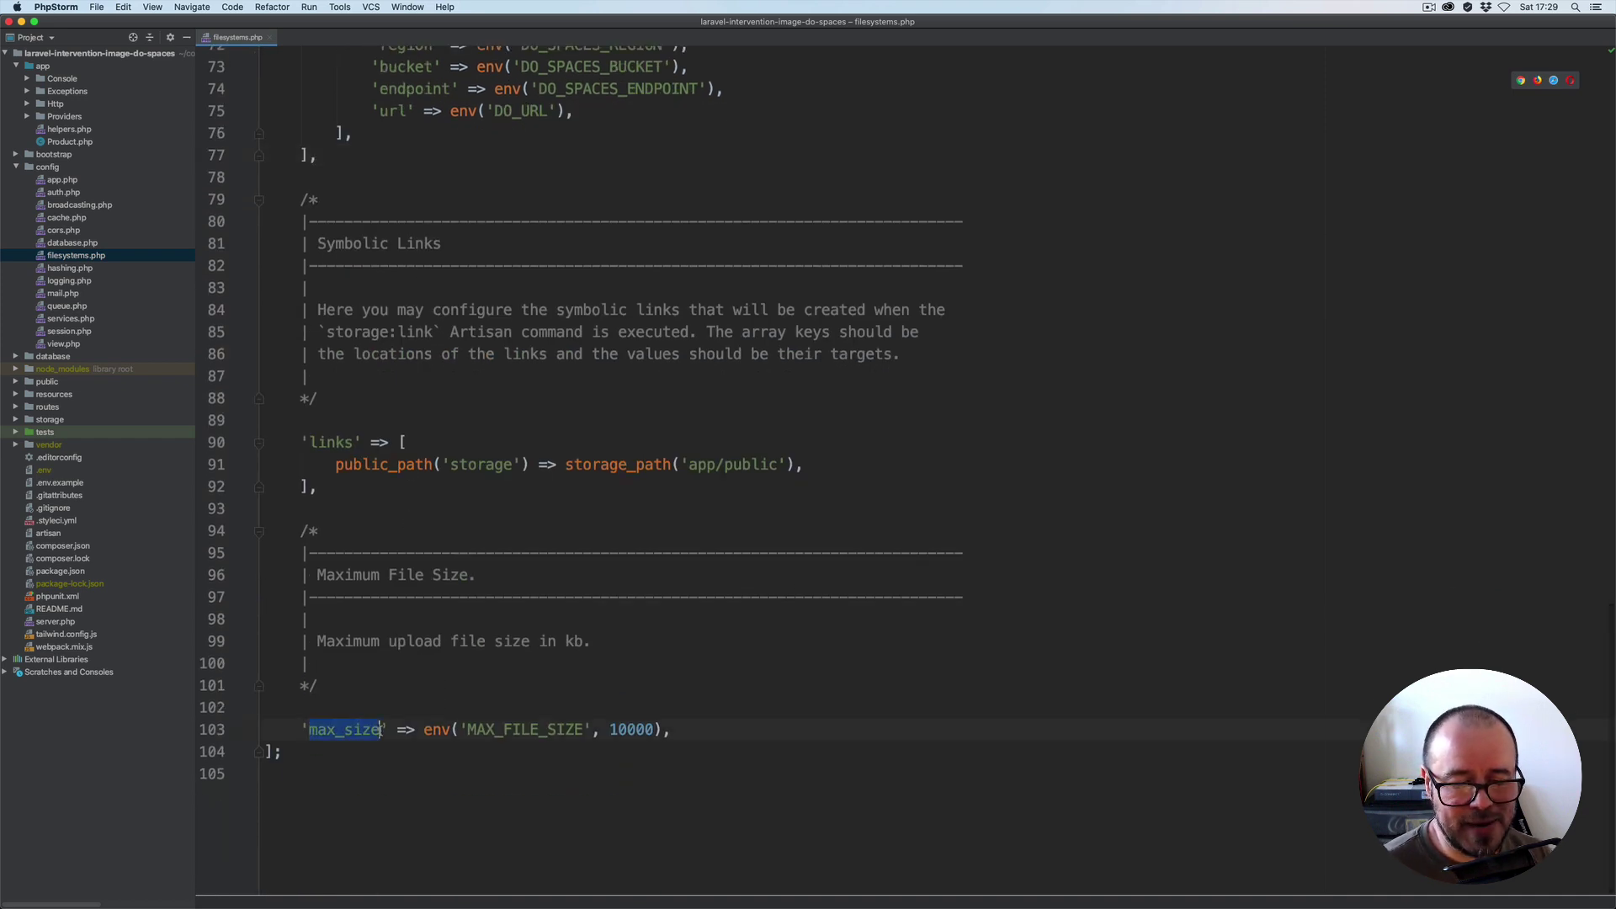
double_click(516, 730)
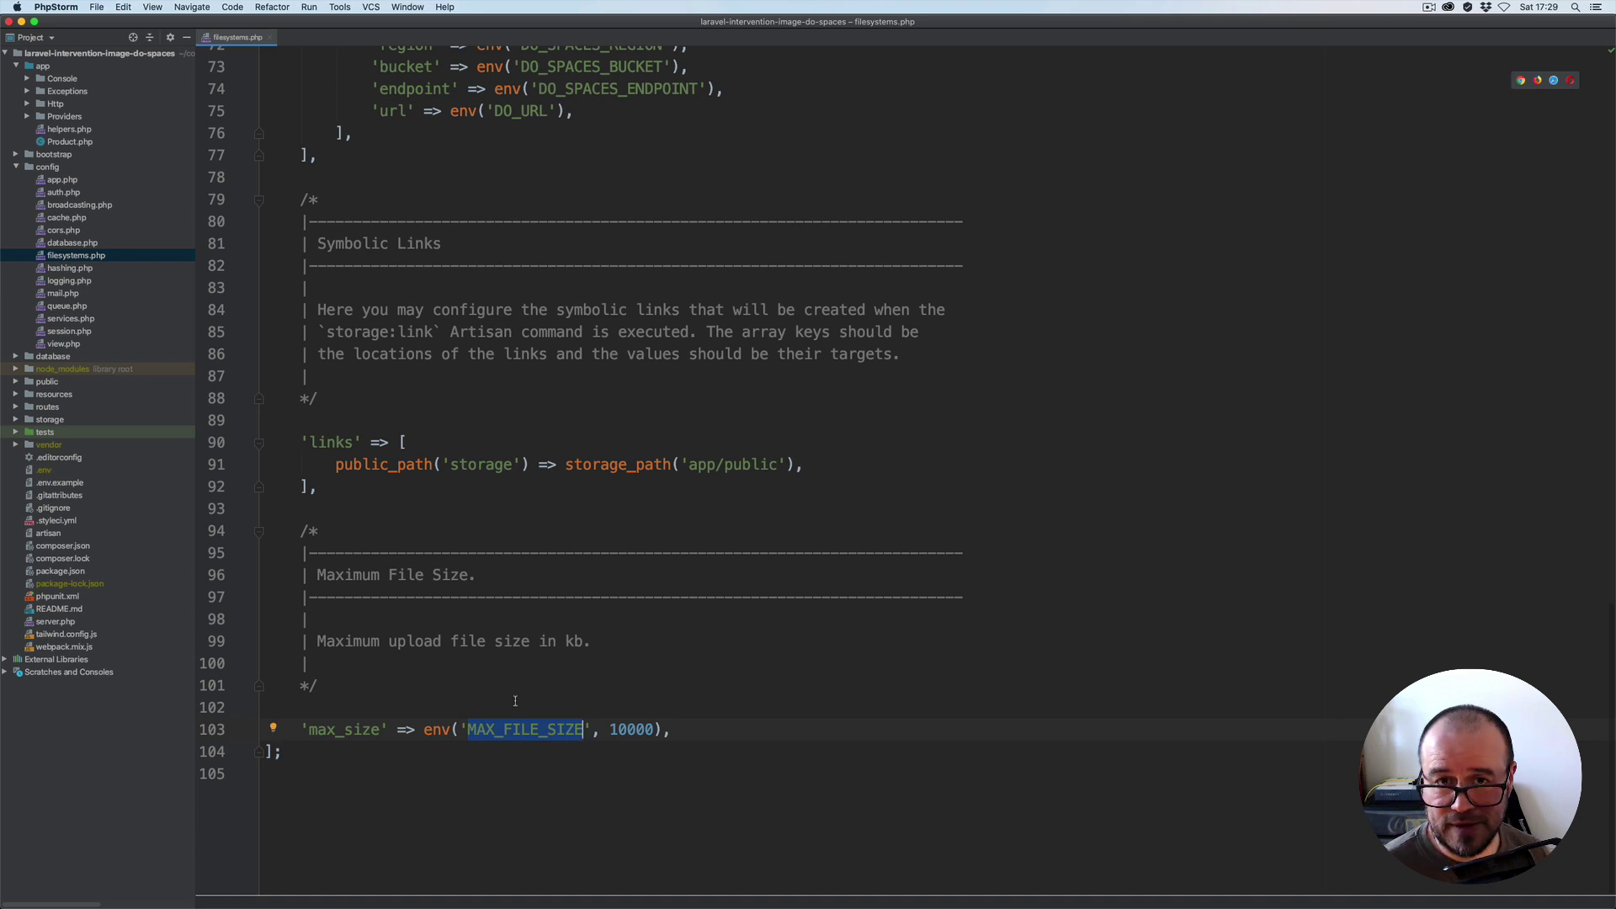
click(515, 706)
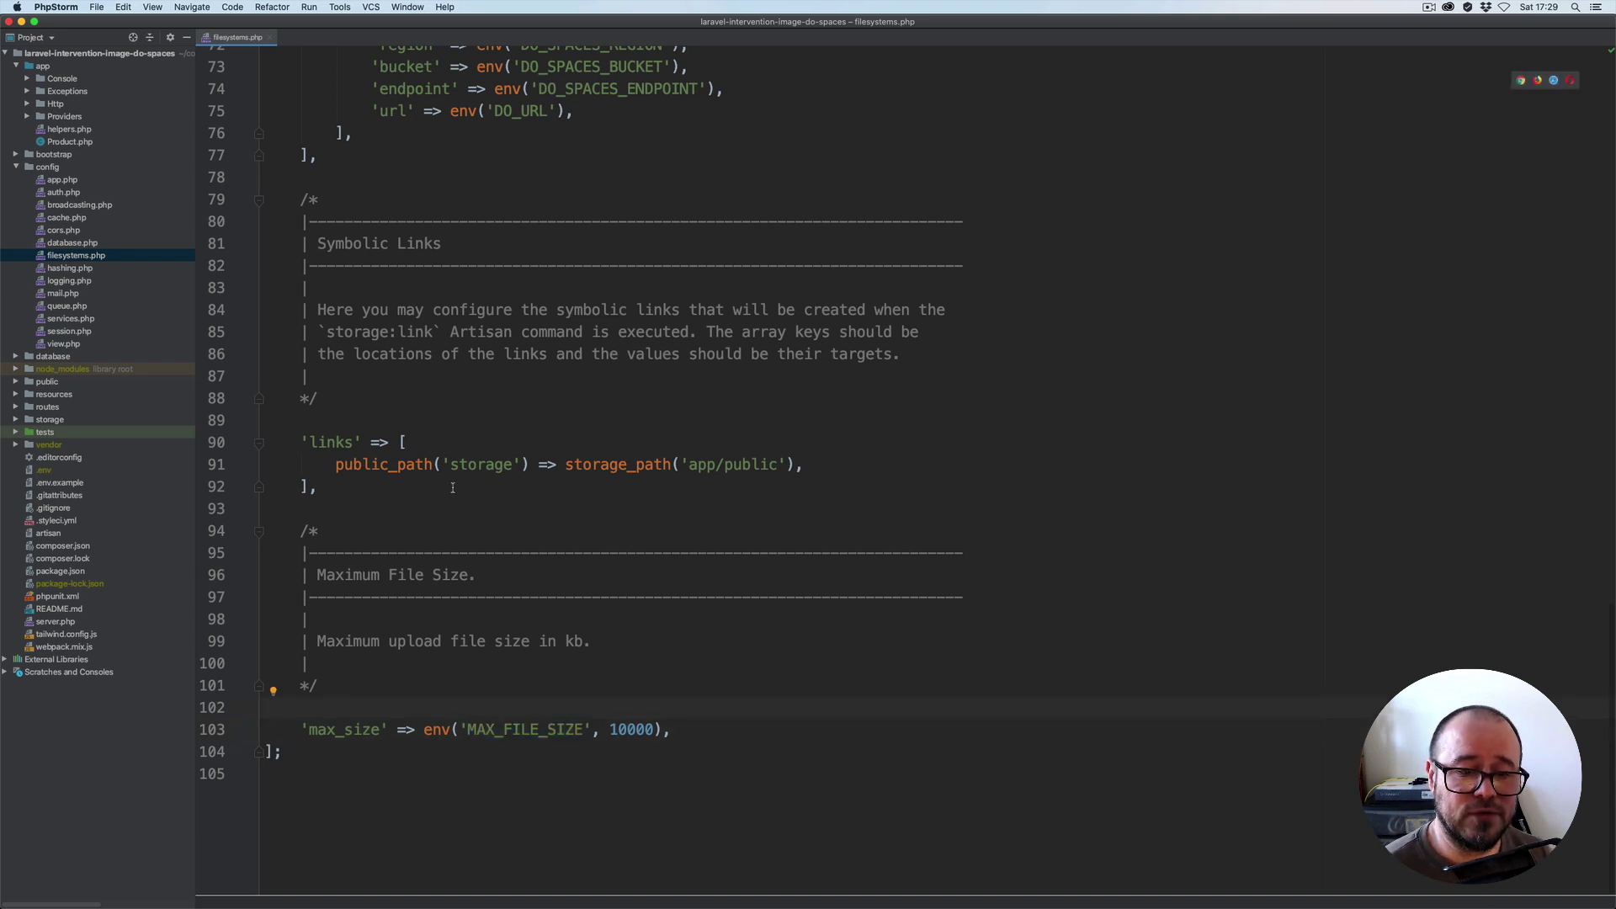
key(super+w)
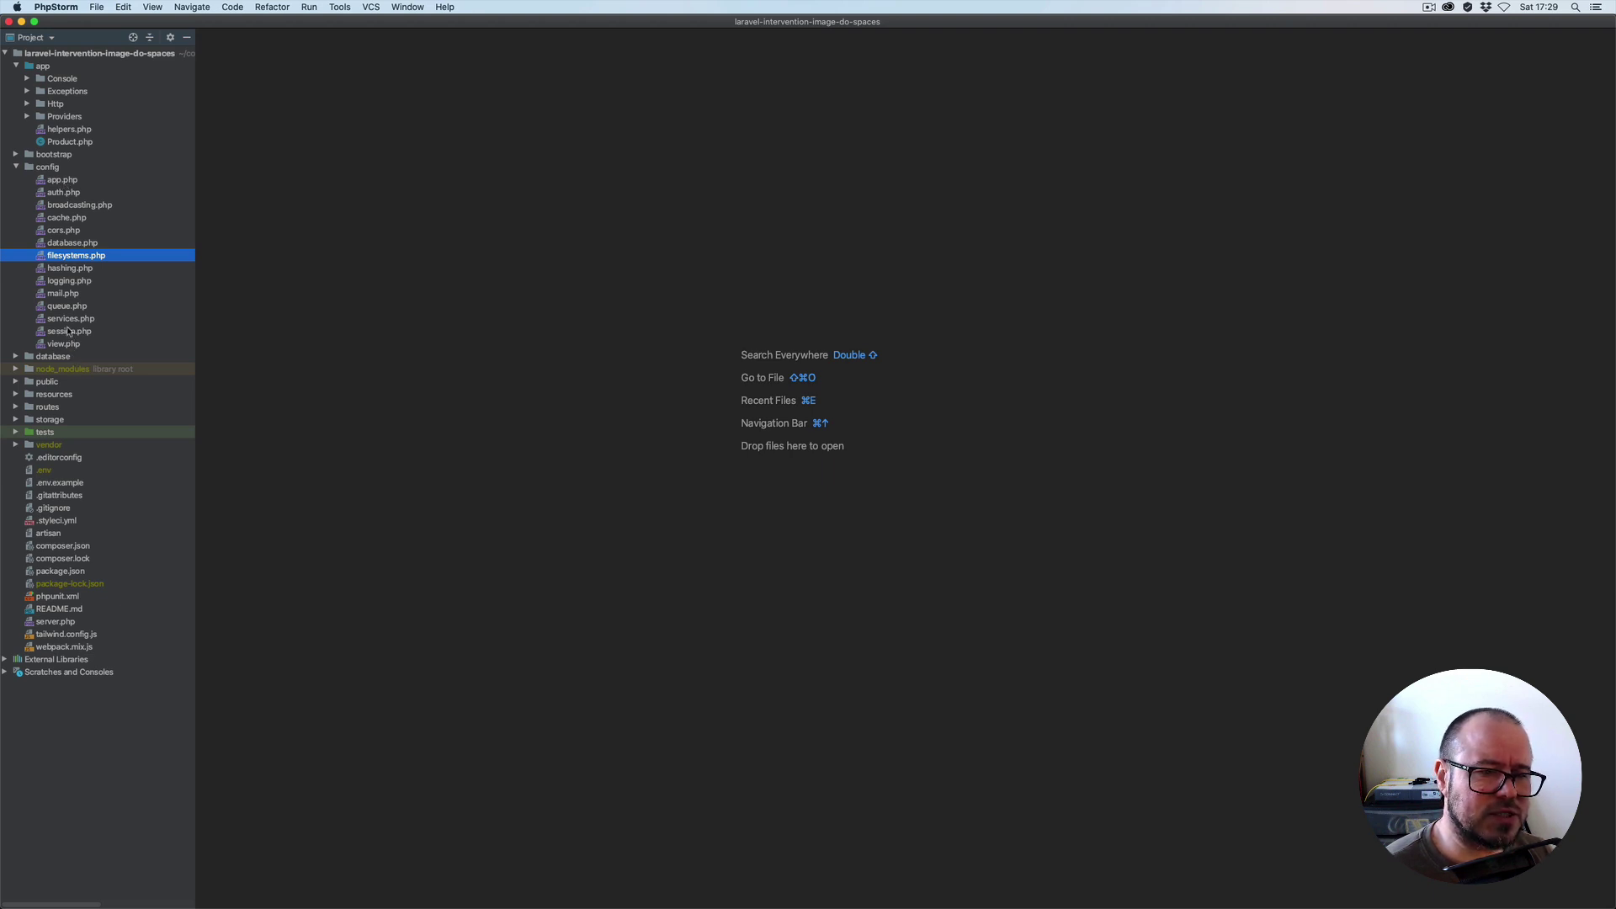
click(16, 167)
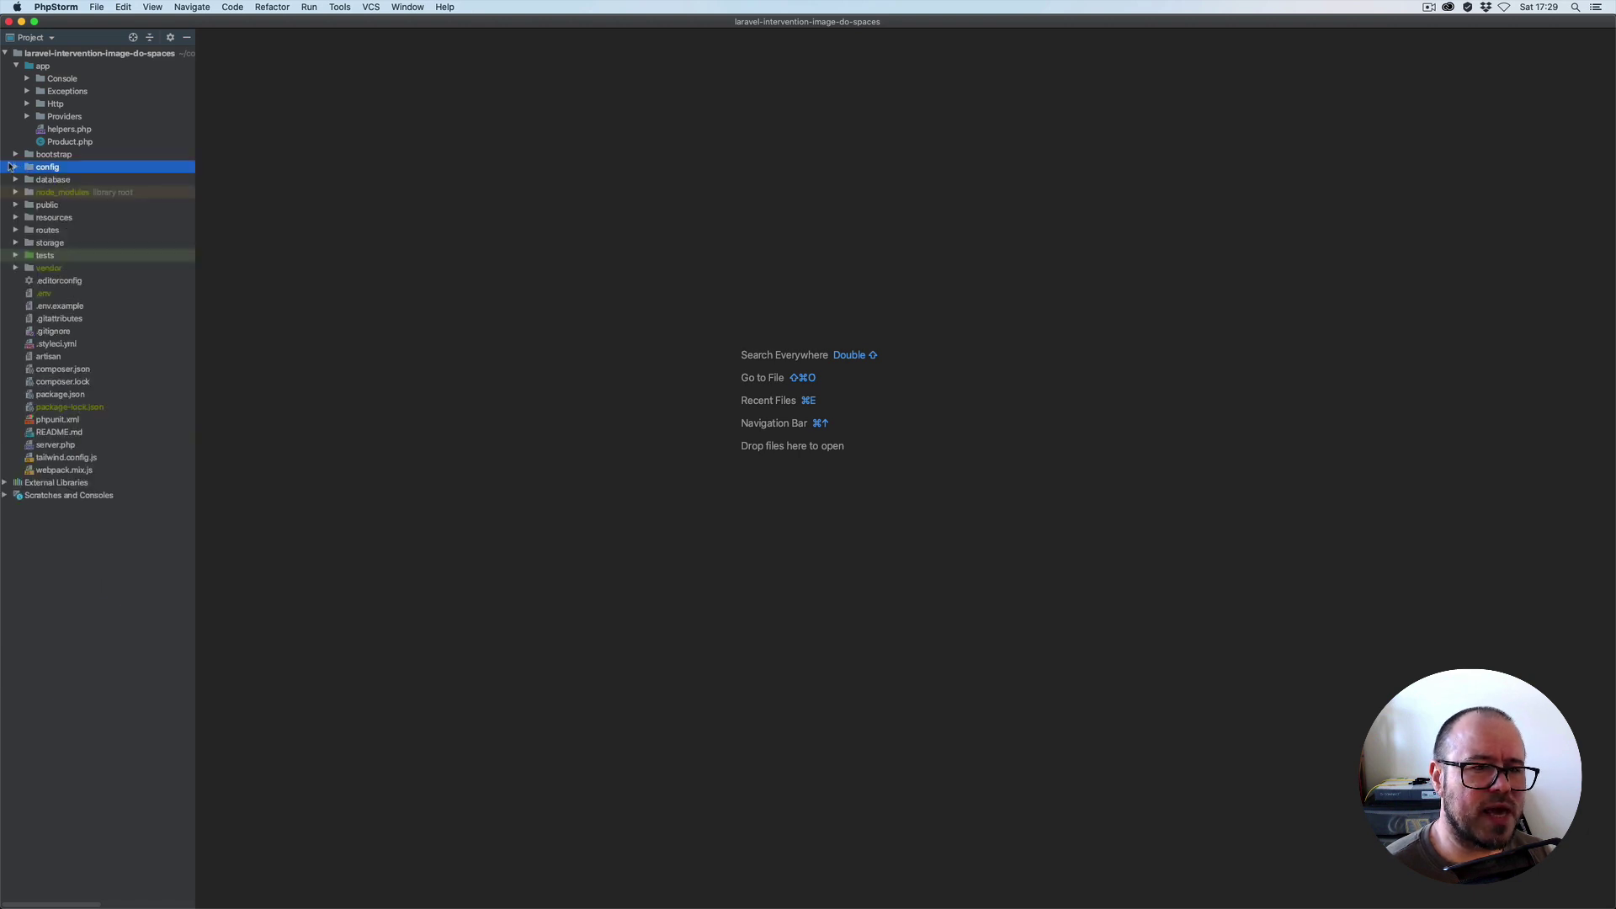
Open AppServiceProvider.php from the app Providers folder, highlight the Schema::defaultStringLength(191) call in boot, and close the file
click(27, 116)
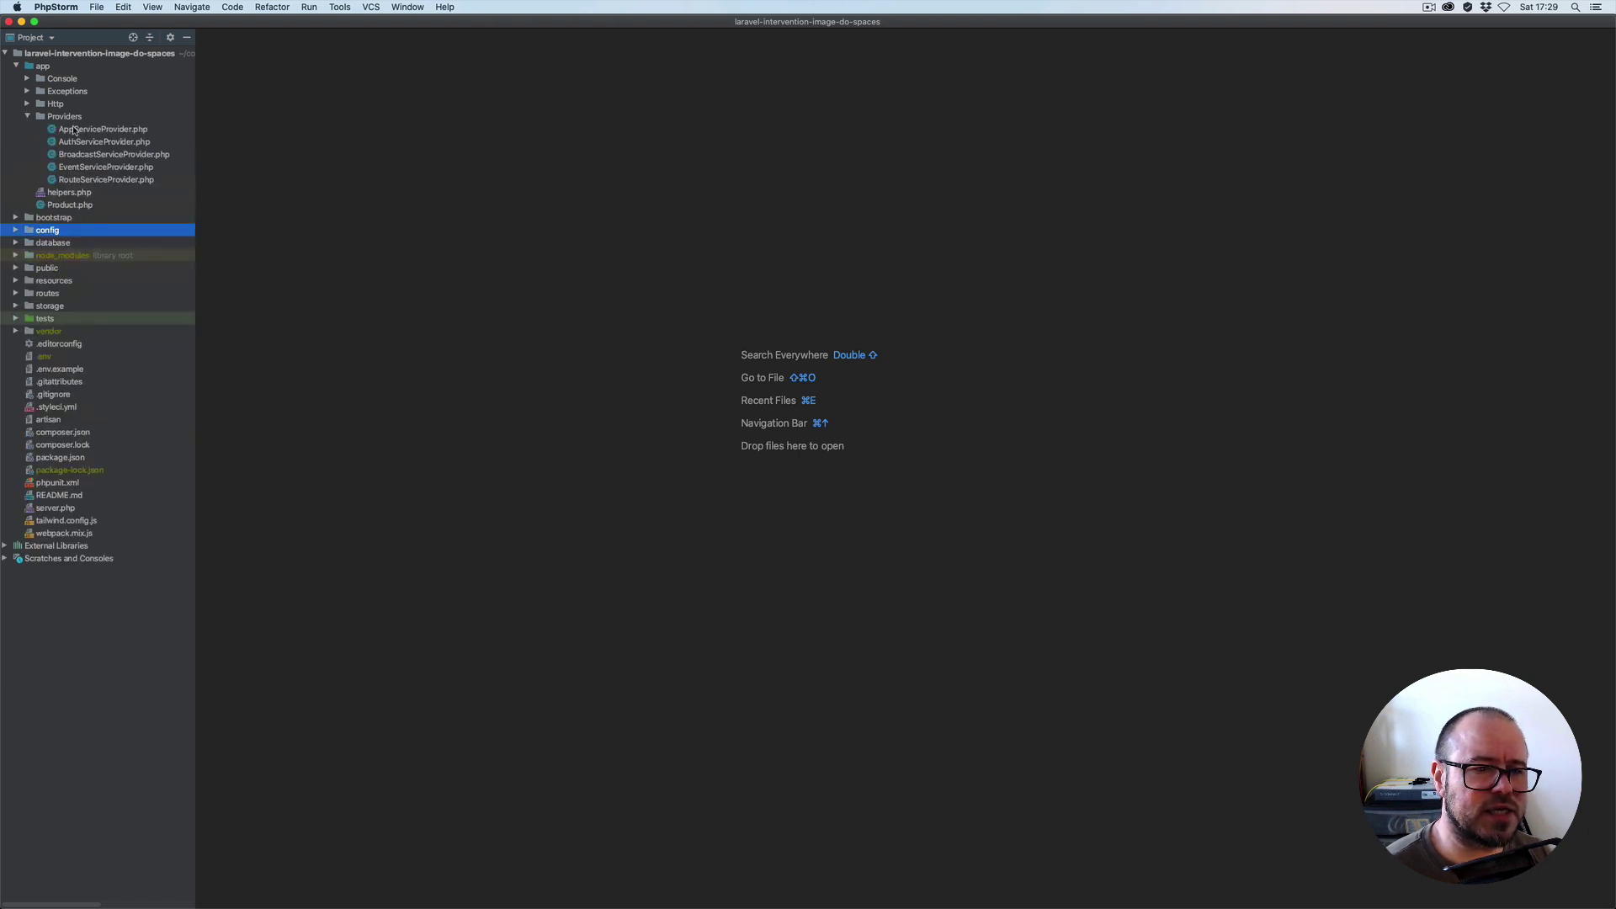
double_click(74, 130)
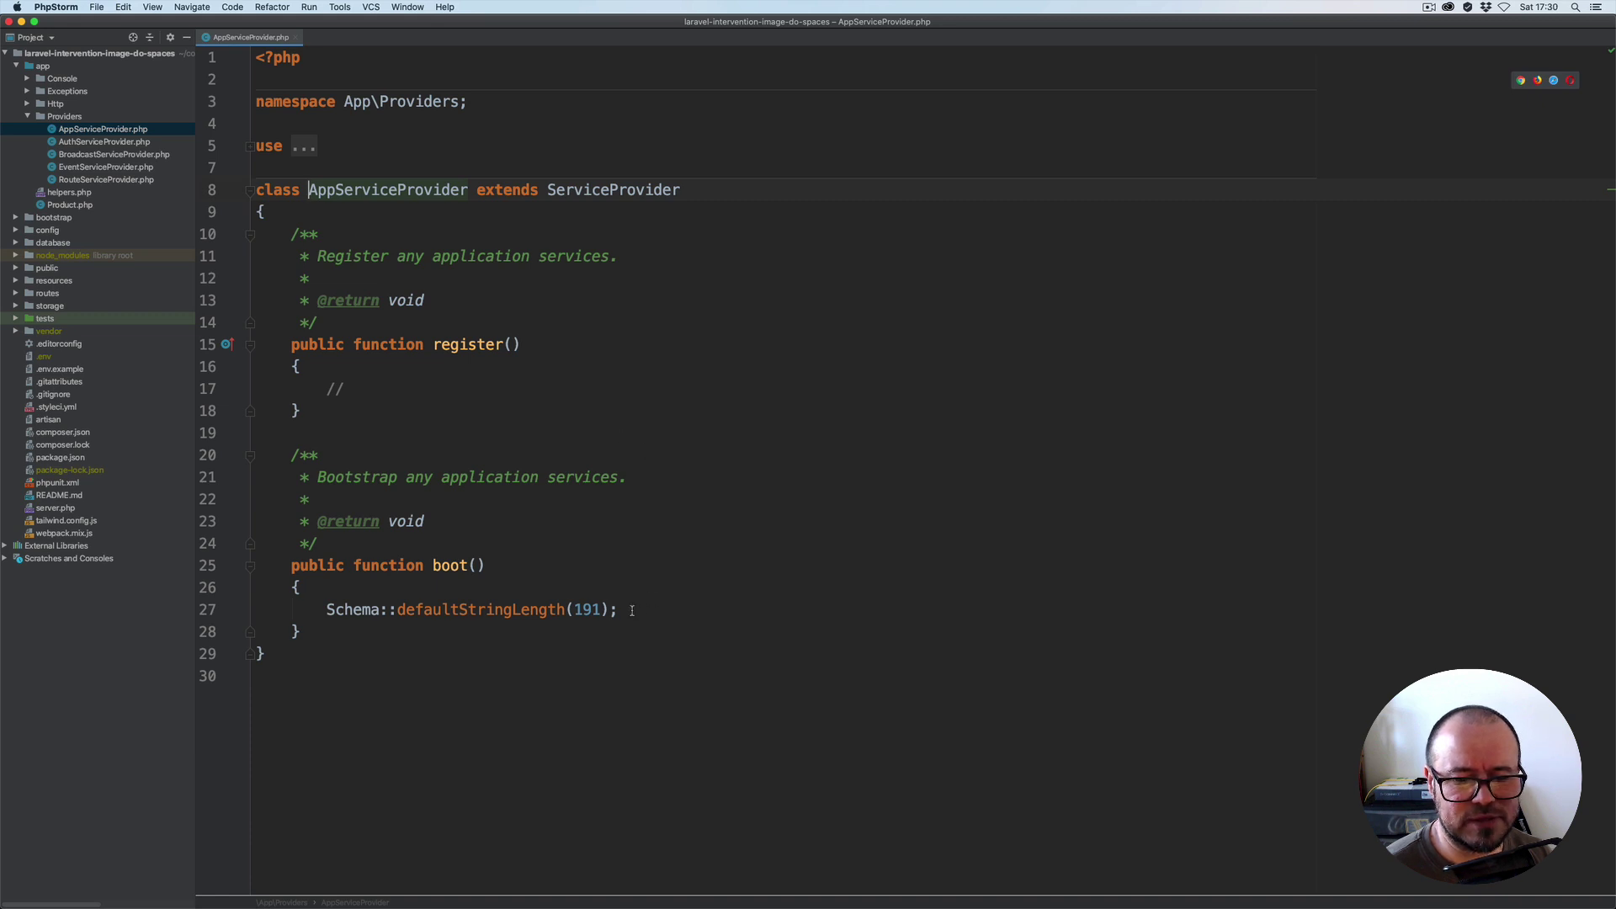
drag(633, 609, 327, 610)
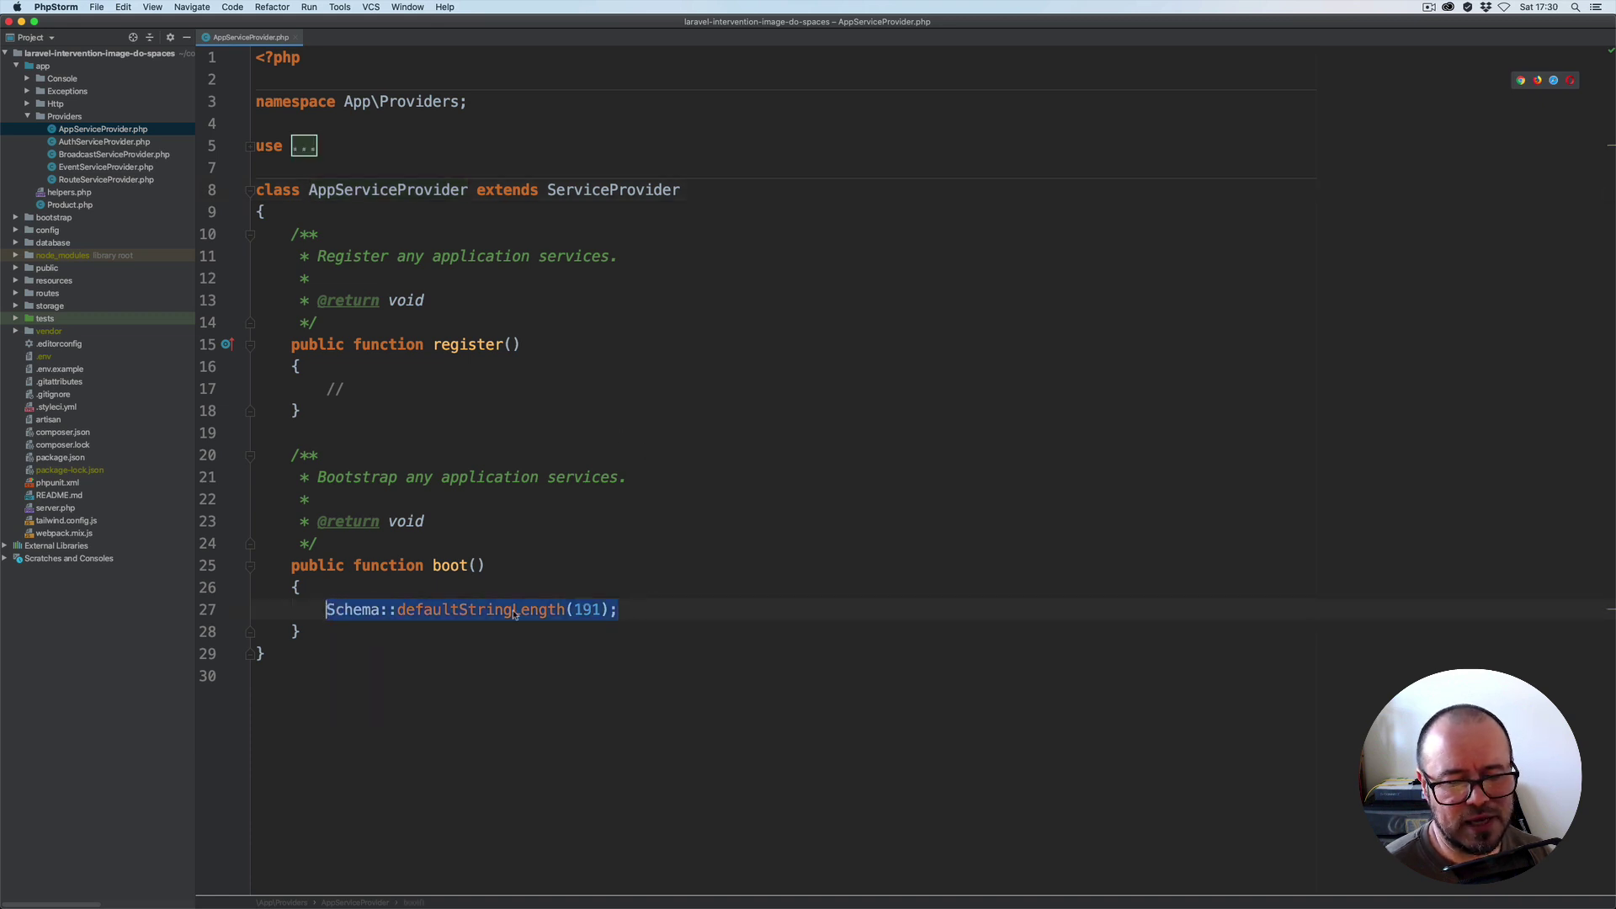
double_click(586, 609)
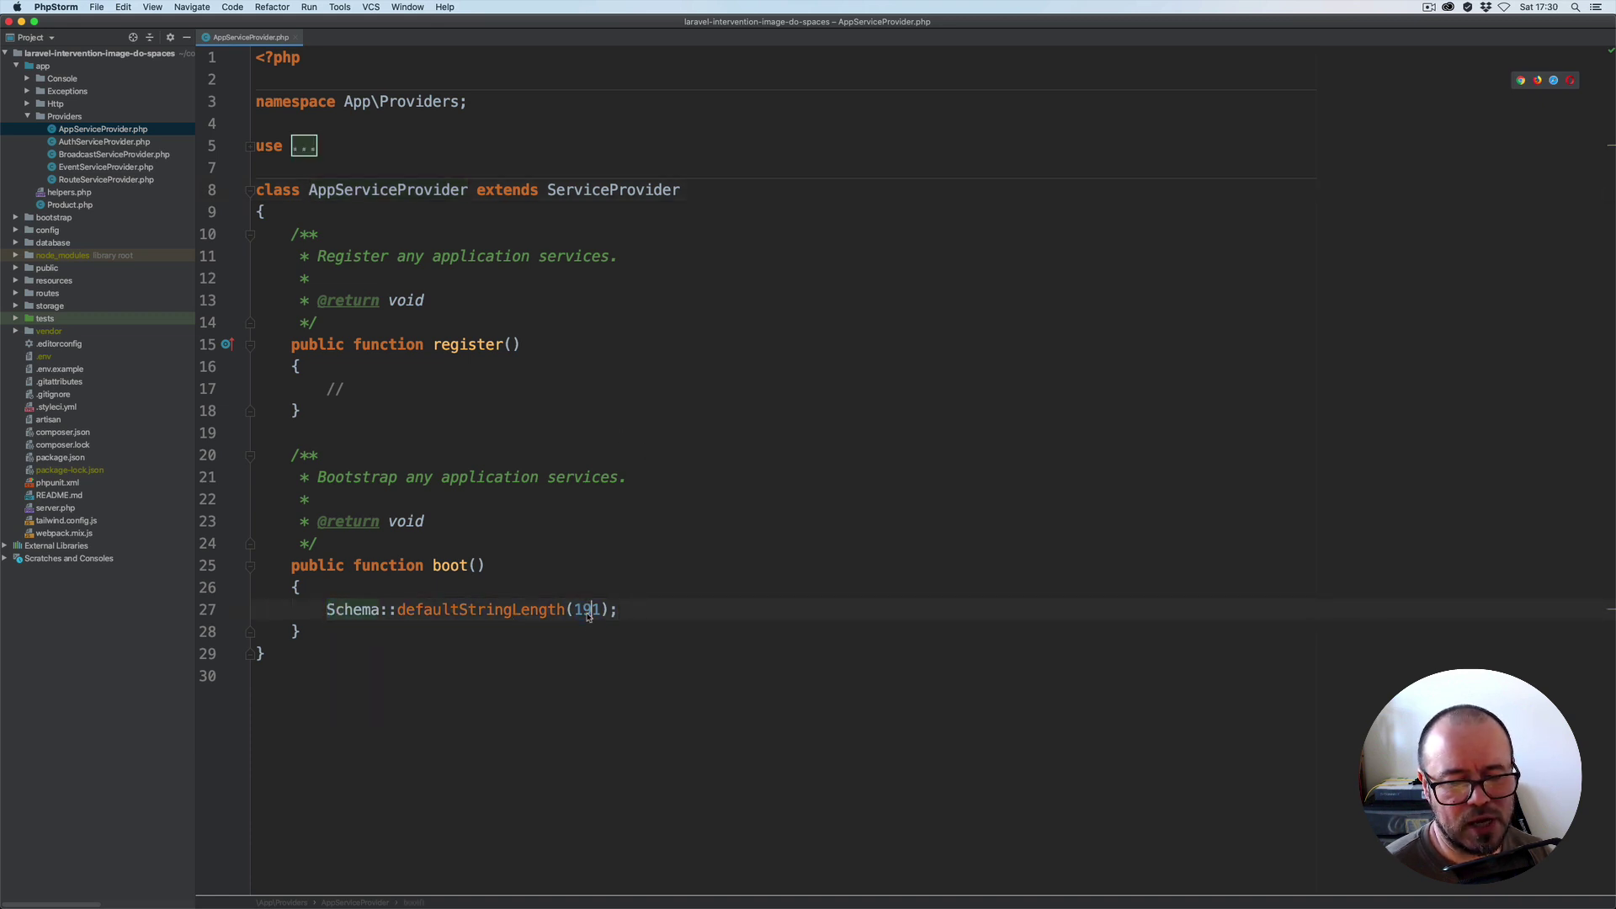
click(648, 595)
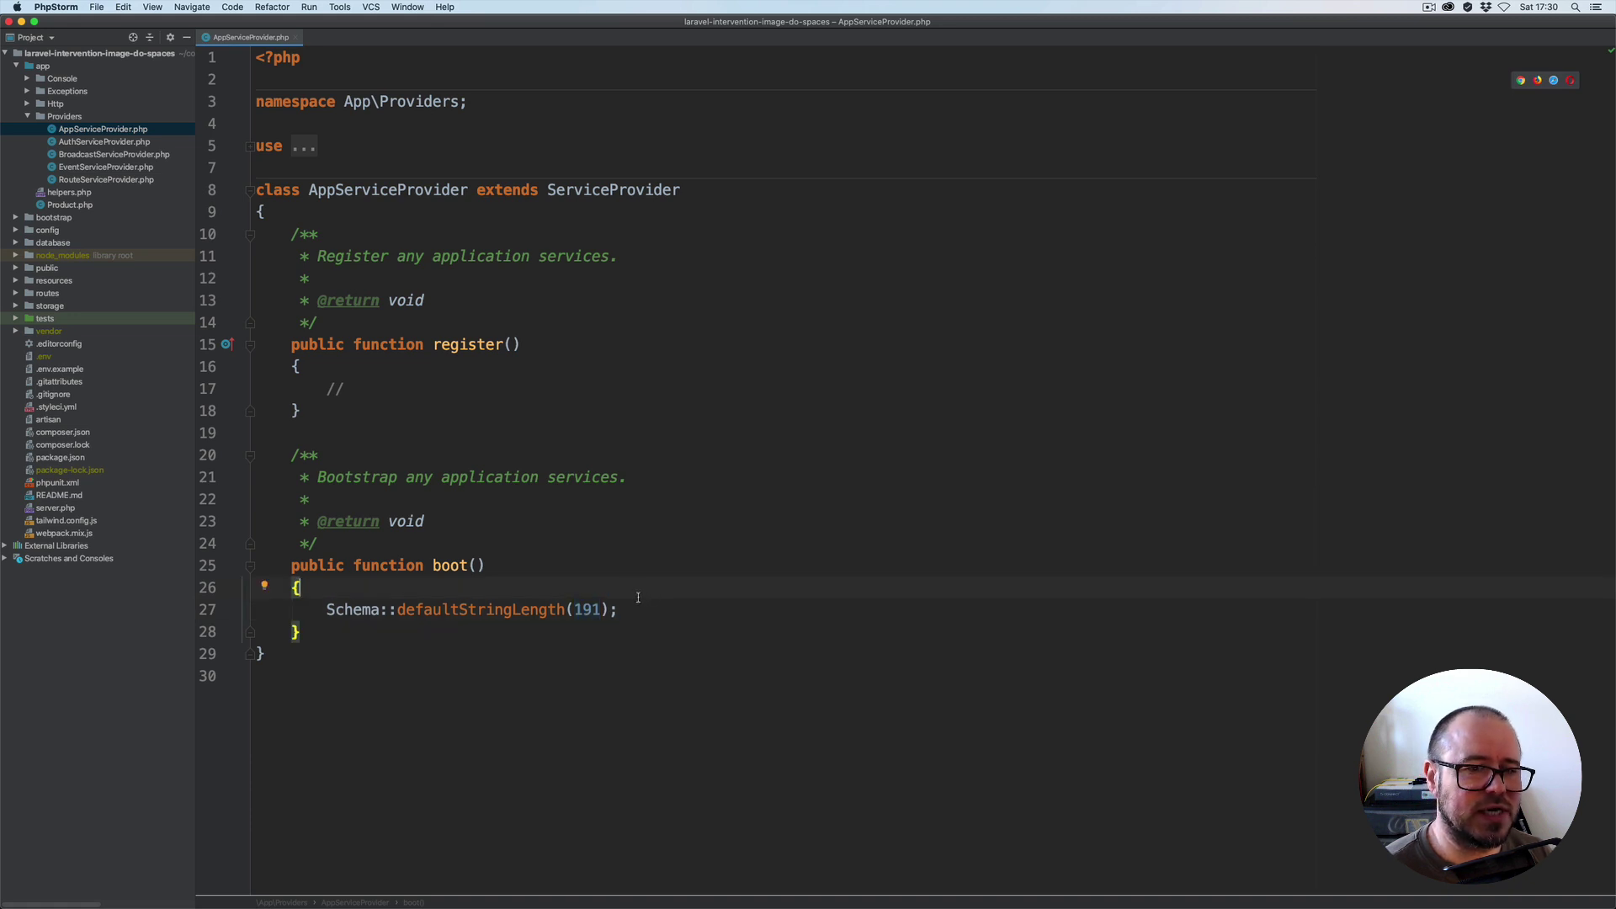
key(super+w)
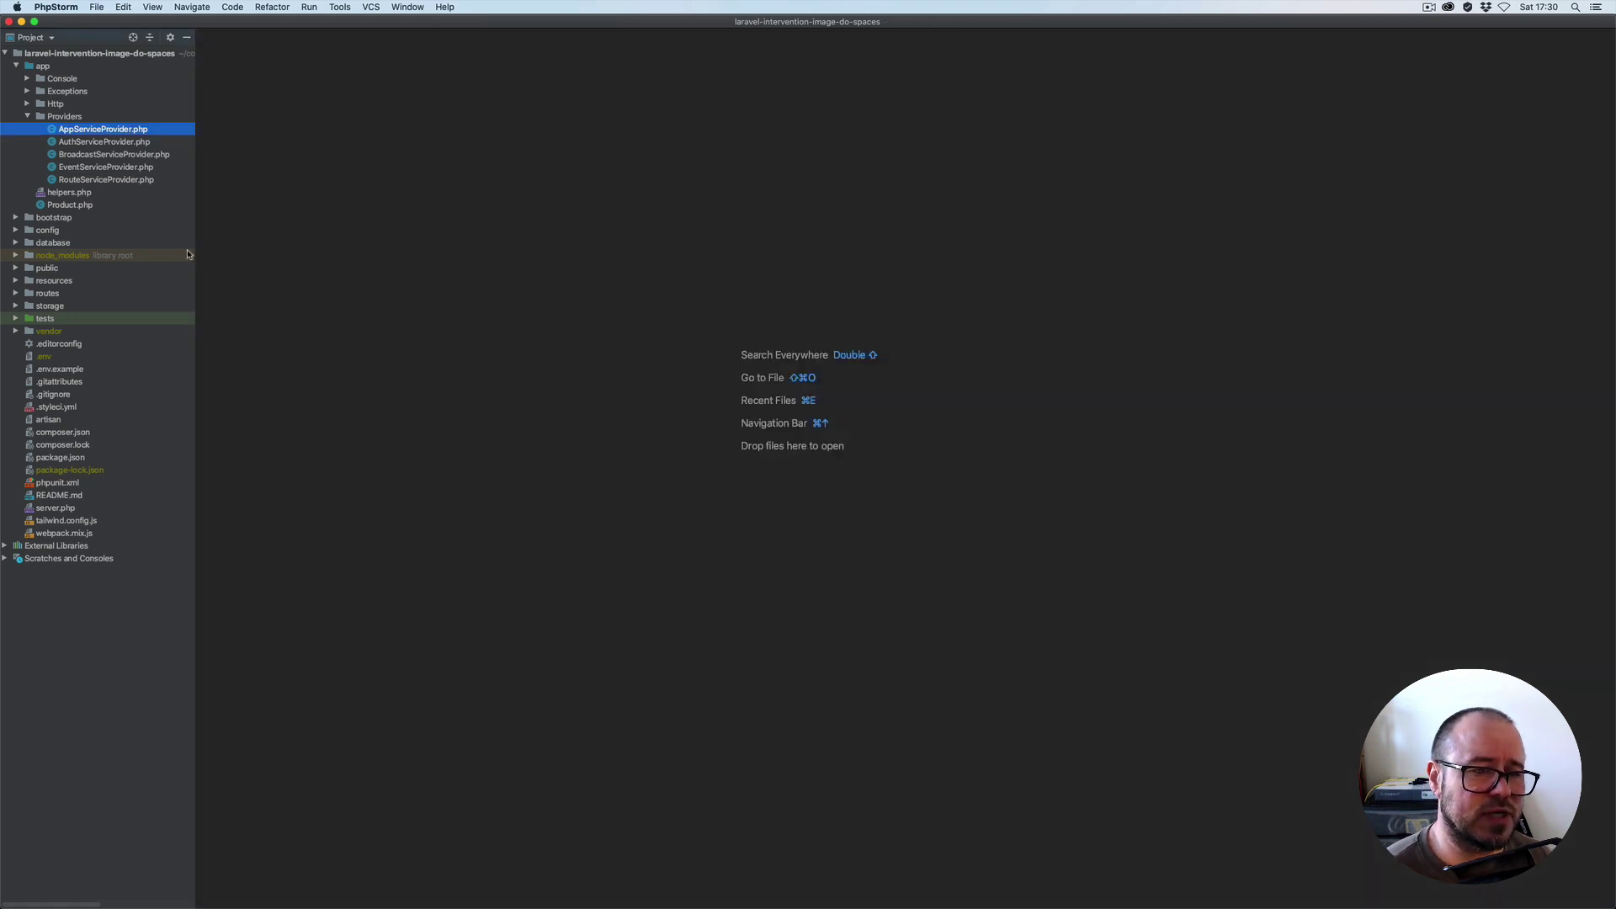
Open RouteServiceProvider.php, look through its route mapping methods, close the file and collapse the Providers folder
double_click(104, 179)
scroll(574, 464, down, 14)
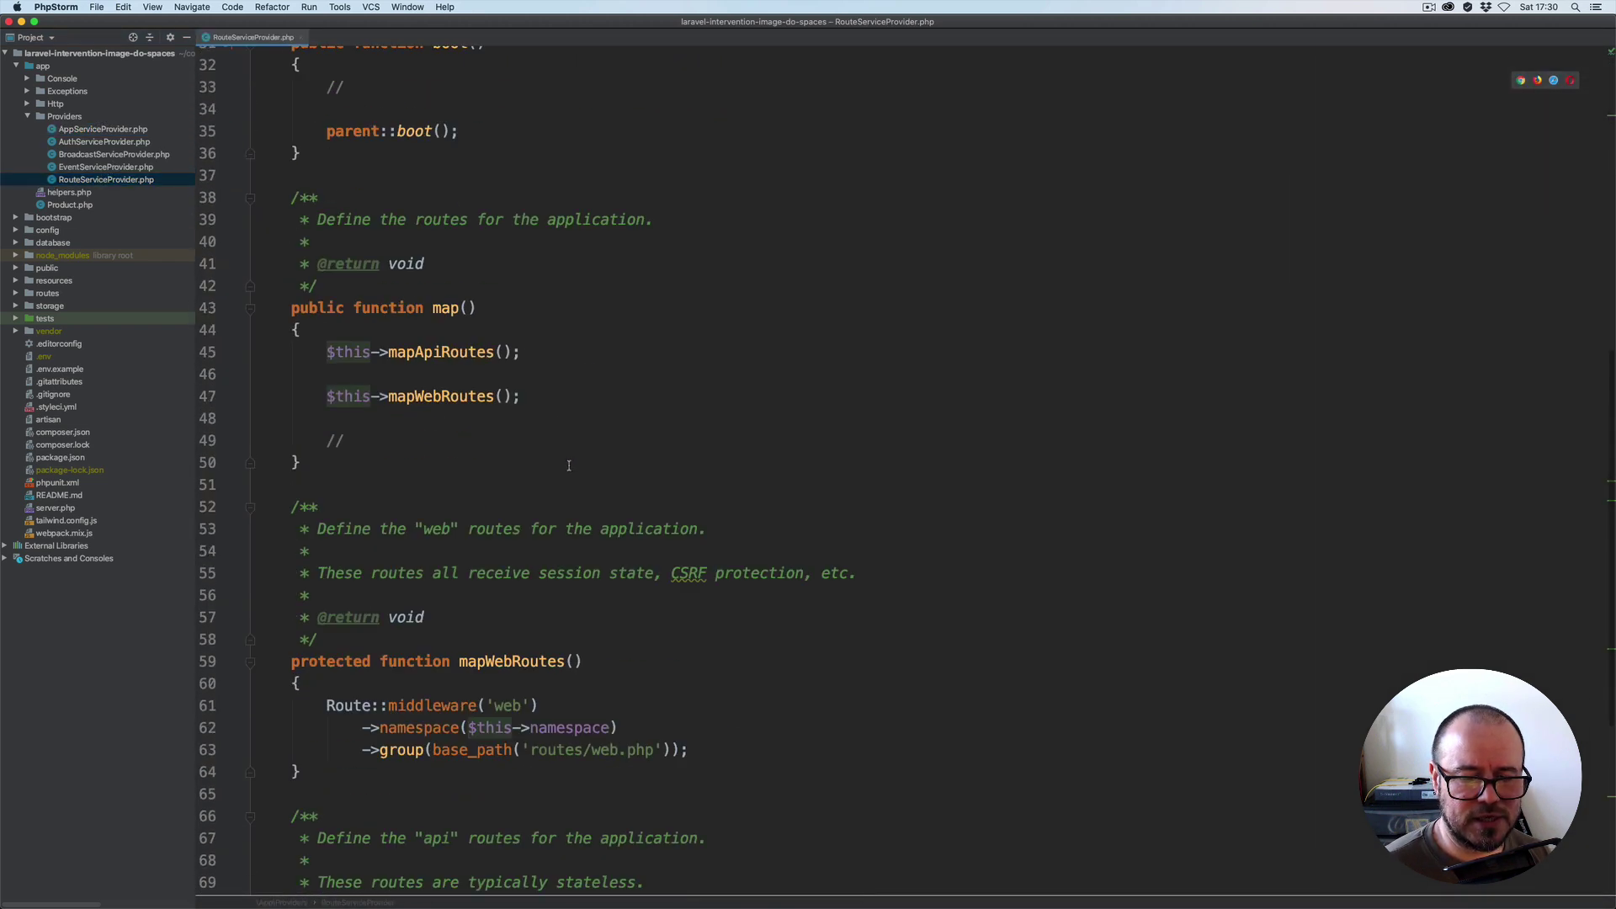
scroll(569, 465, up, 14)
key(super+w)
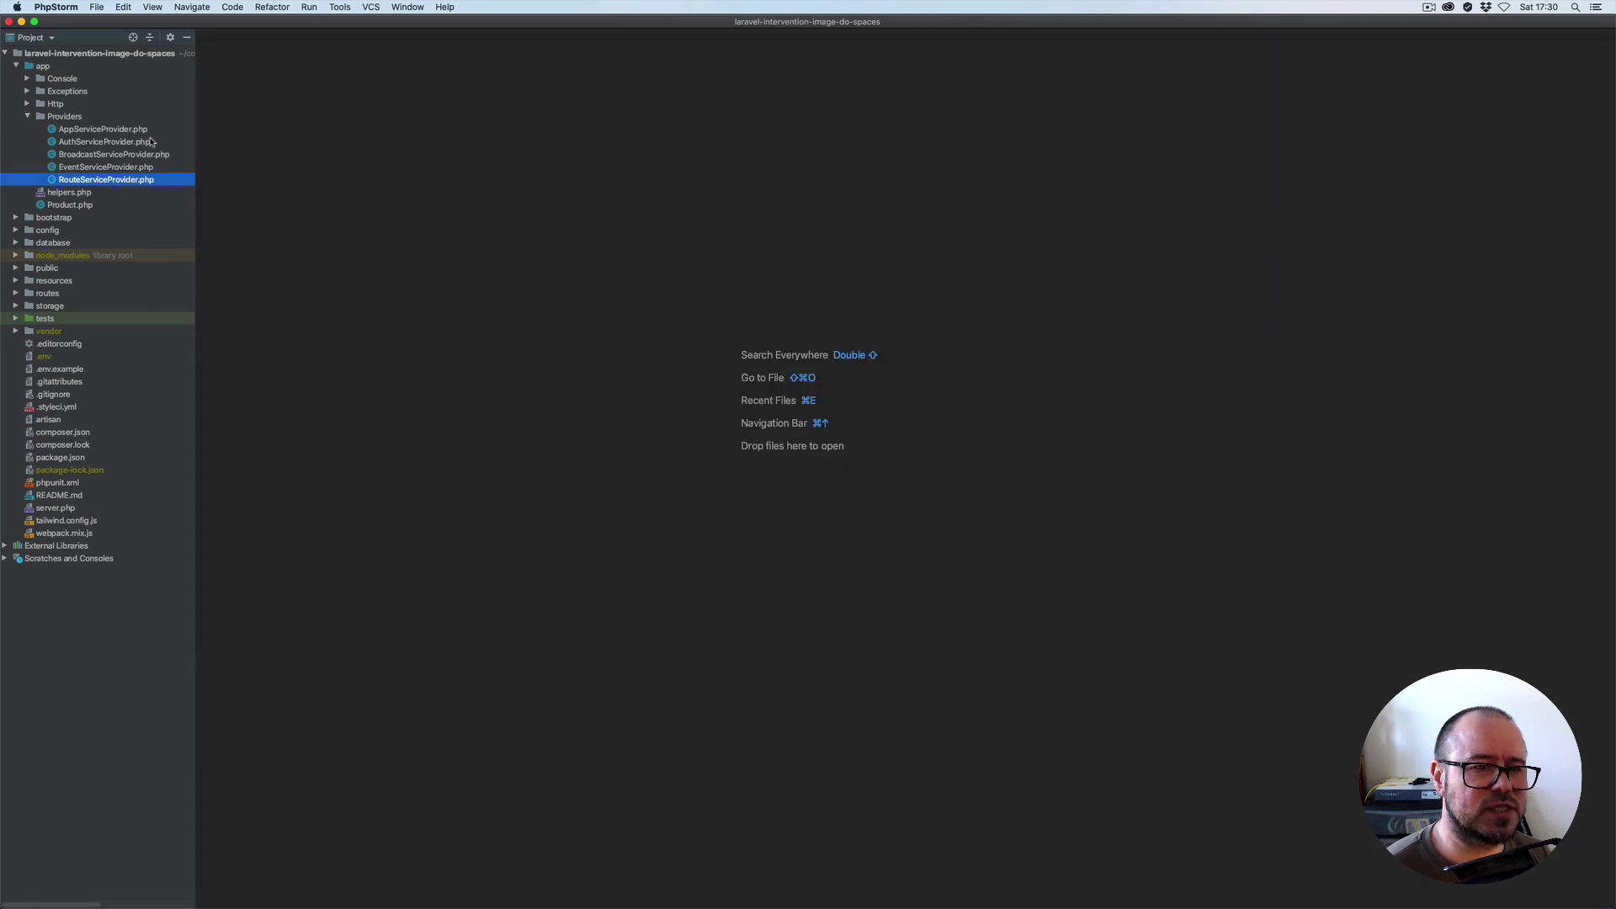
click(28, 116)
Open ProductController.php from the Http Controllers folder and examine its index and view methods
click(27, 104)
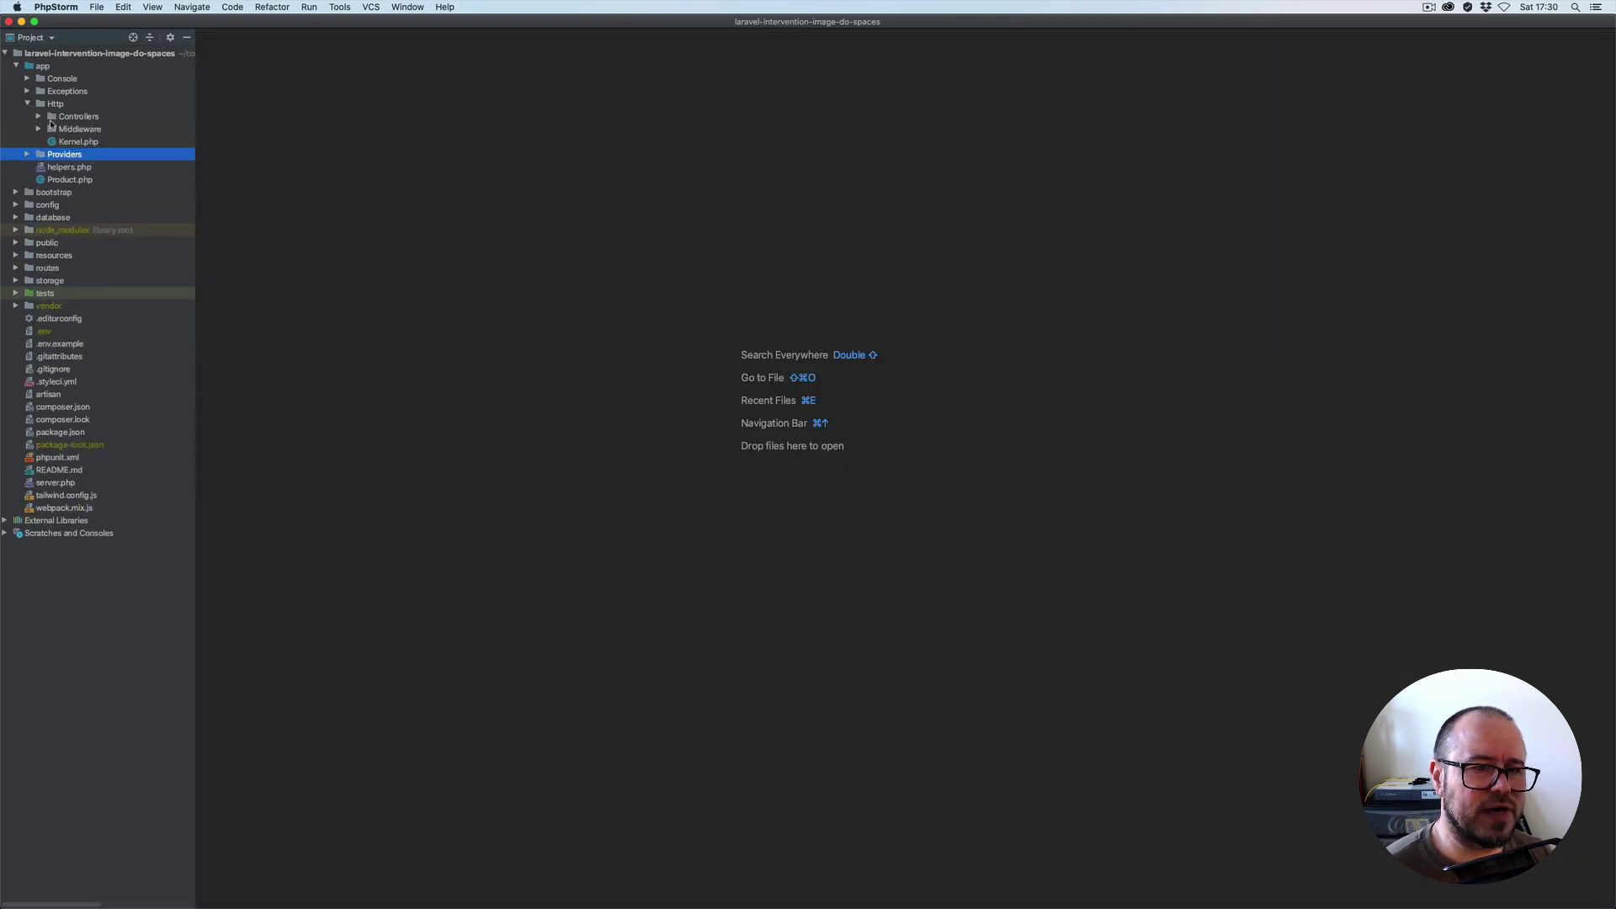
click(37, 116)
double_click(122, 141)
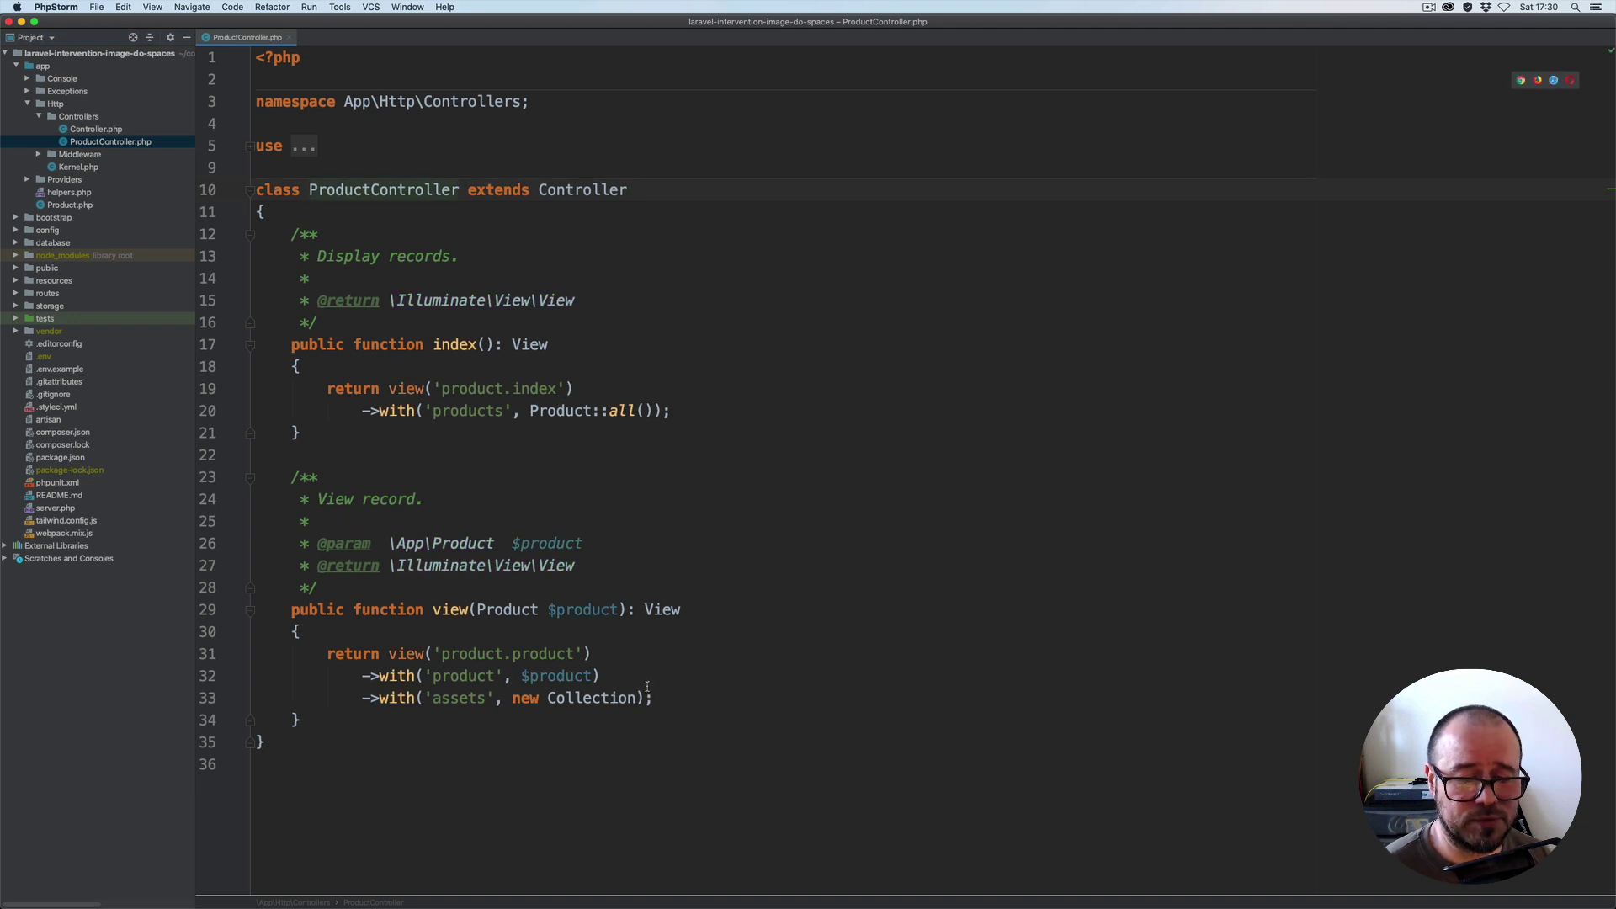
Switch to Chrome, compare the product page of the completed project with the starter project's, and return to the starter's Products list
key(super+Tab)
click(253, 32)
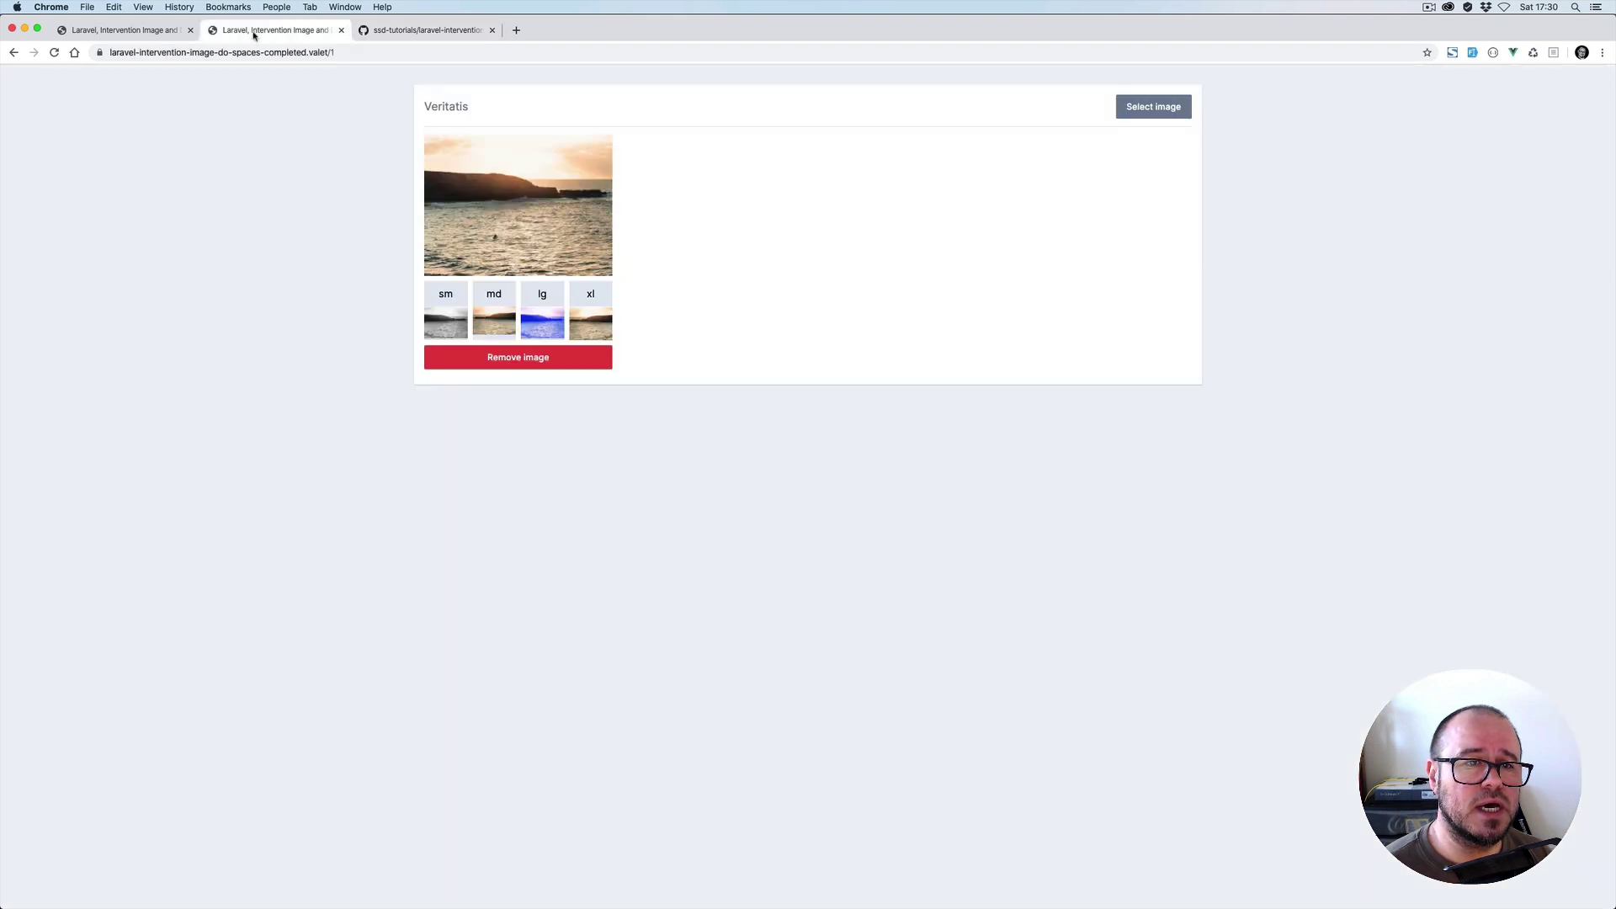
click(169, 37)
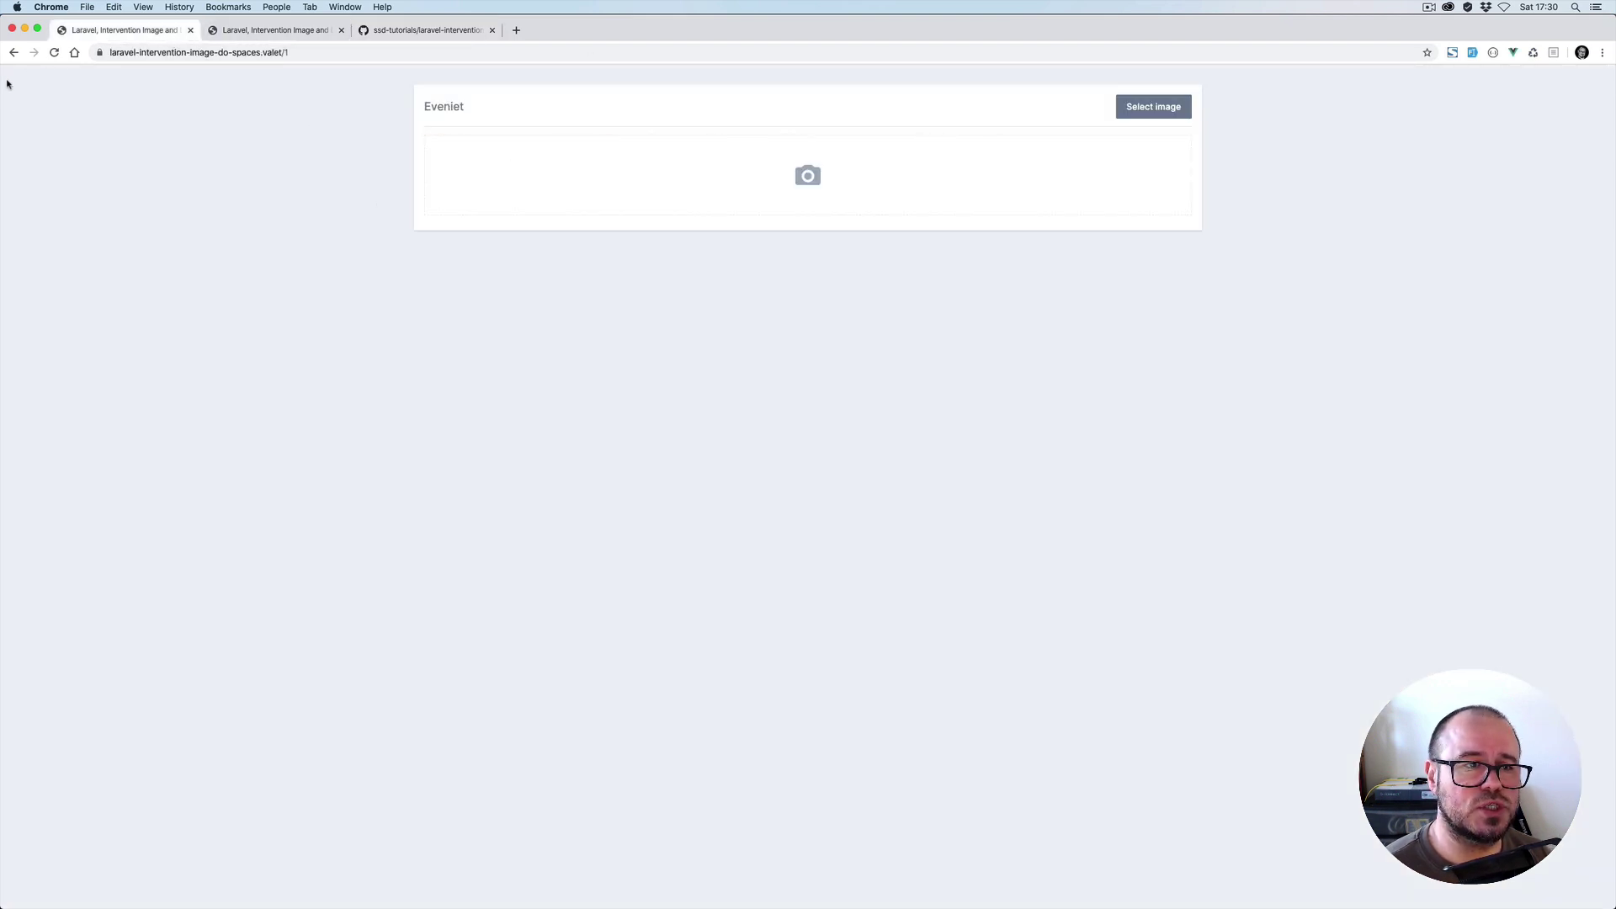
click(14, 53)
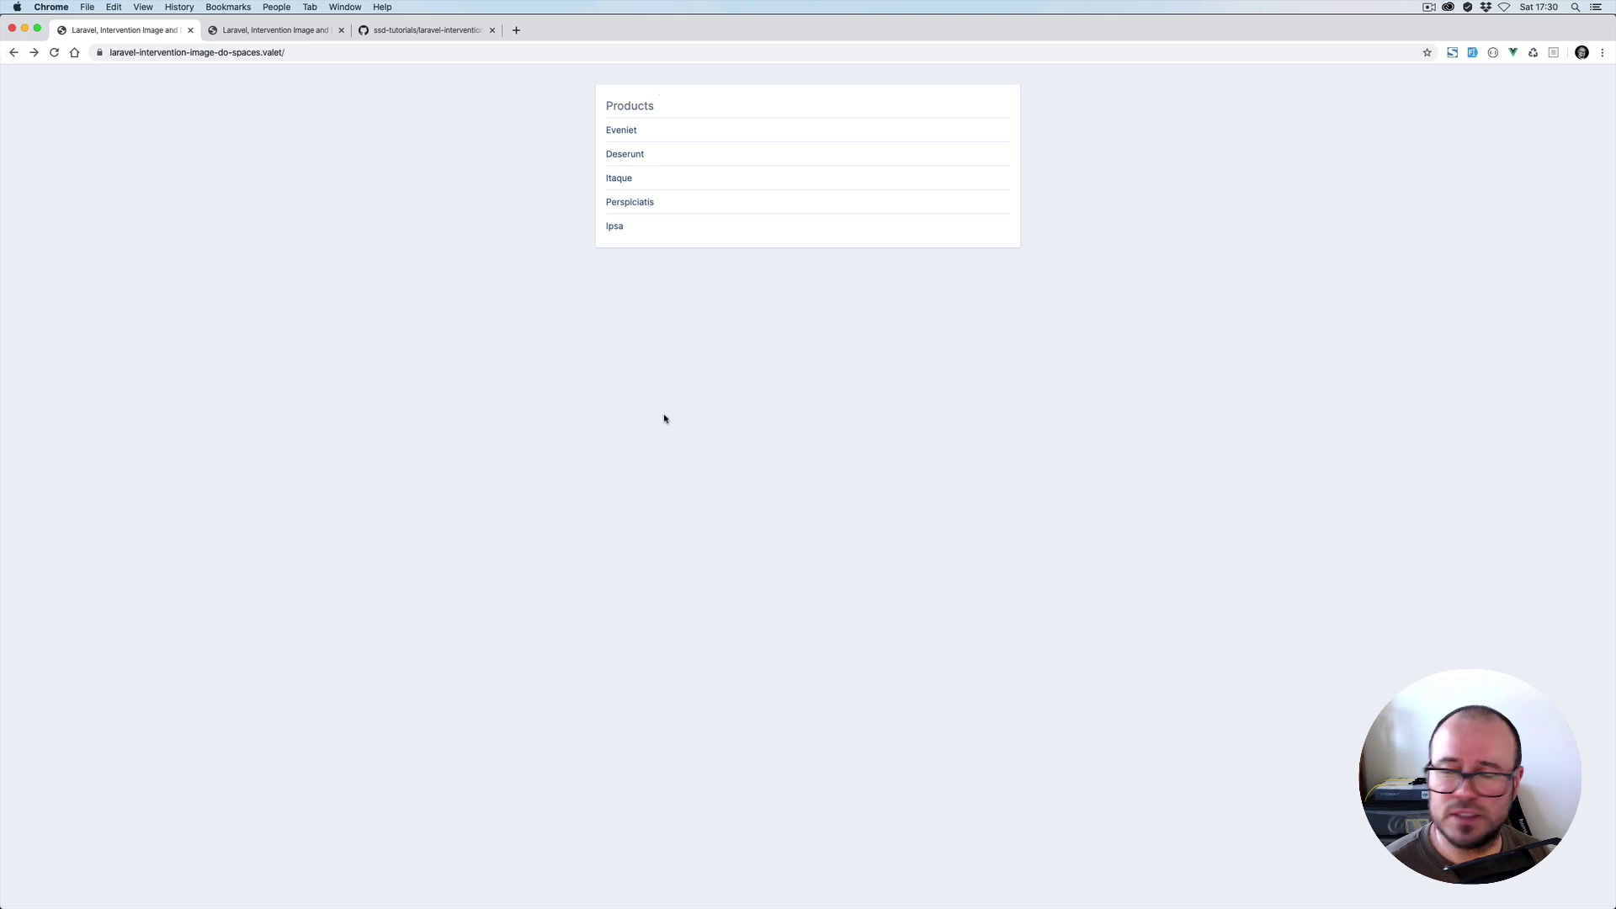
Return to PhpStorm, close ProductController.php, and collapse the Http and app folders in the project tree
key(super+Tab)
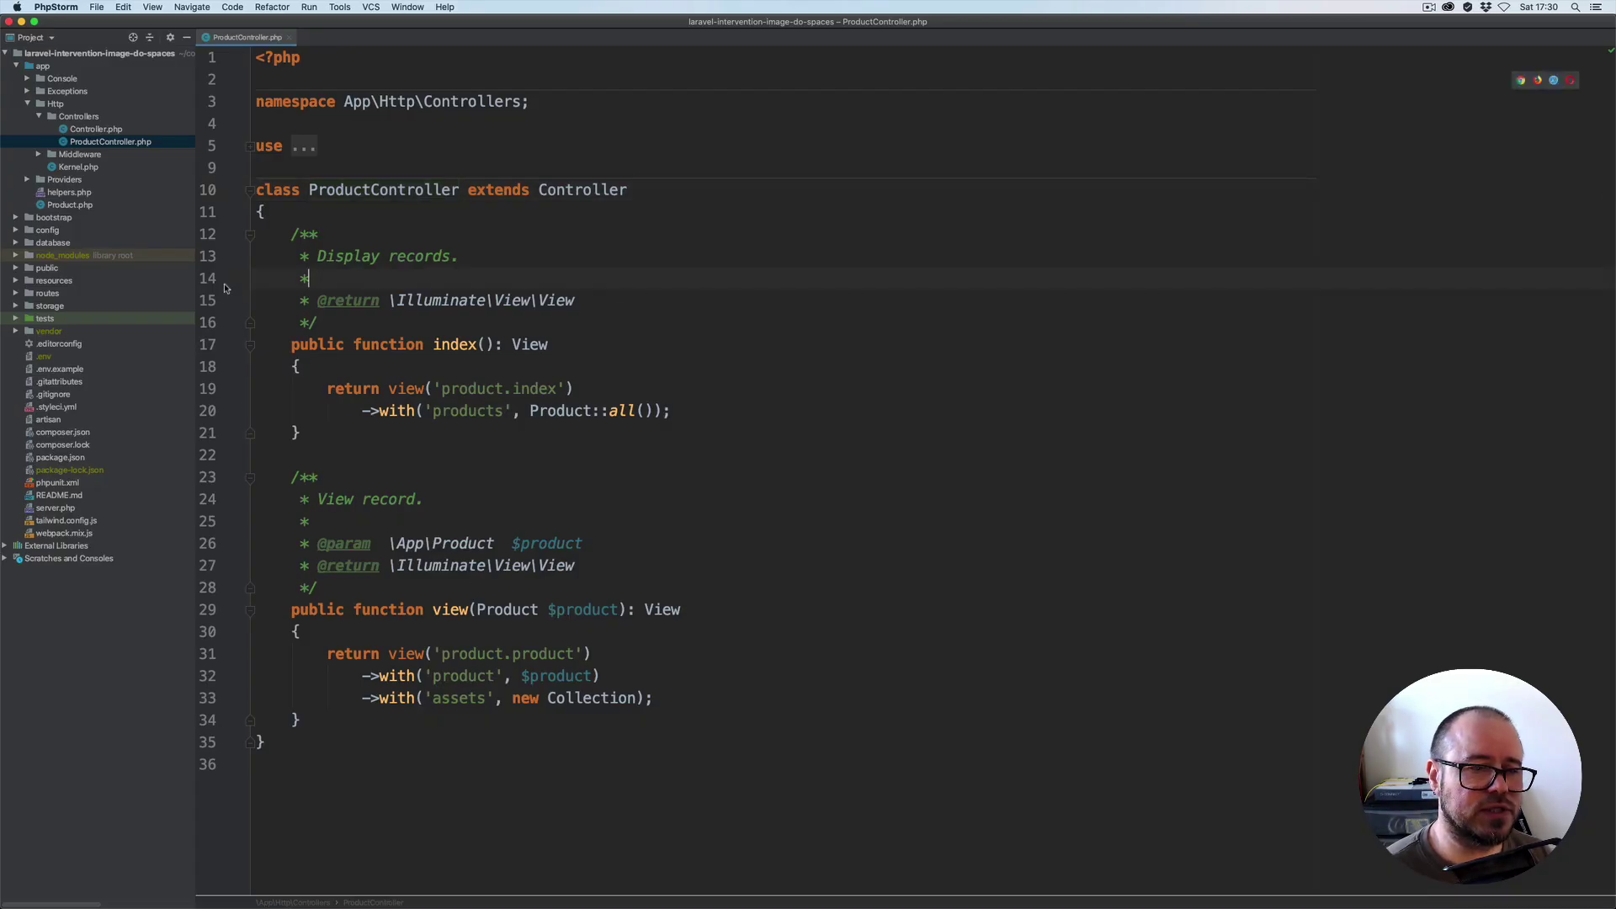
key(super+w)
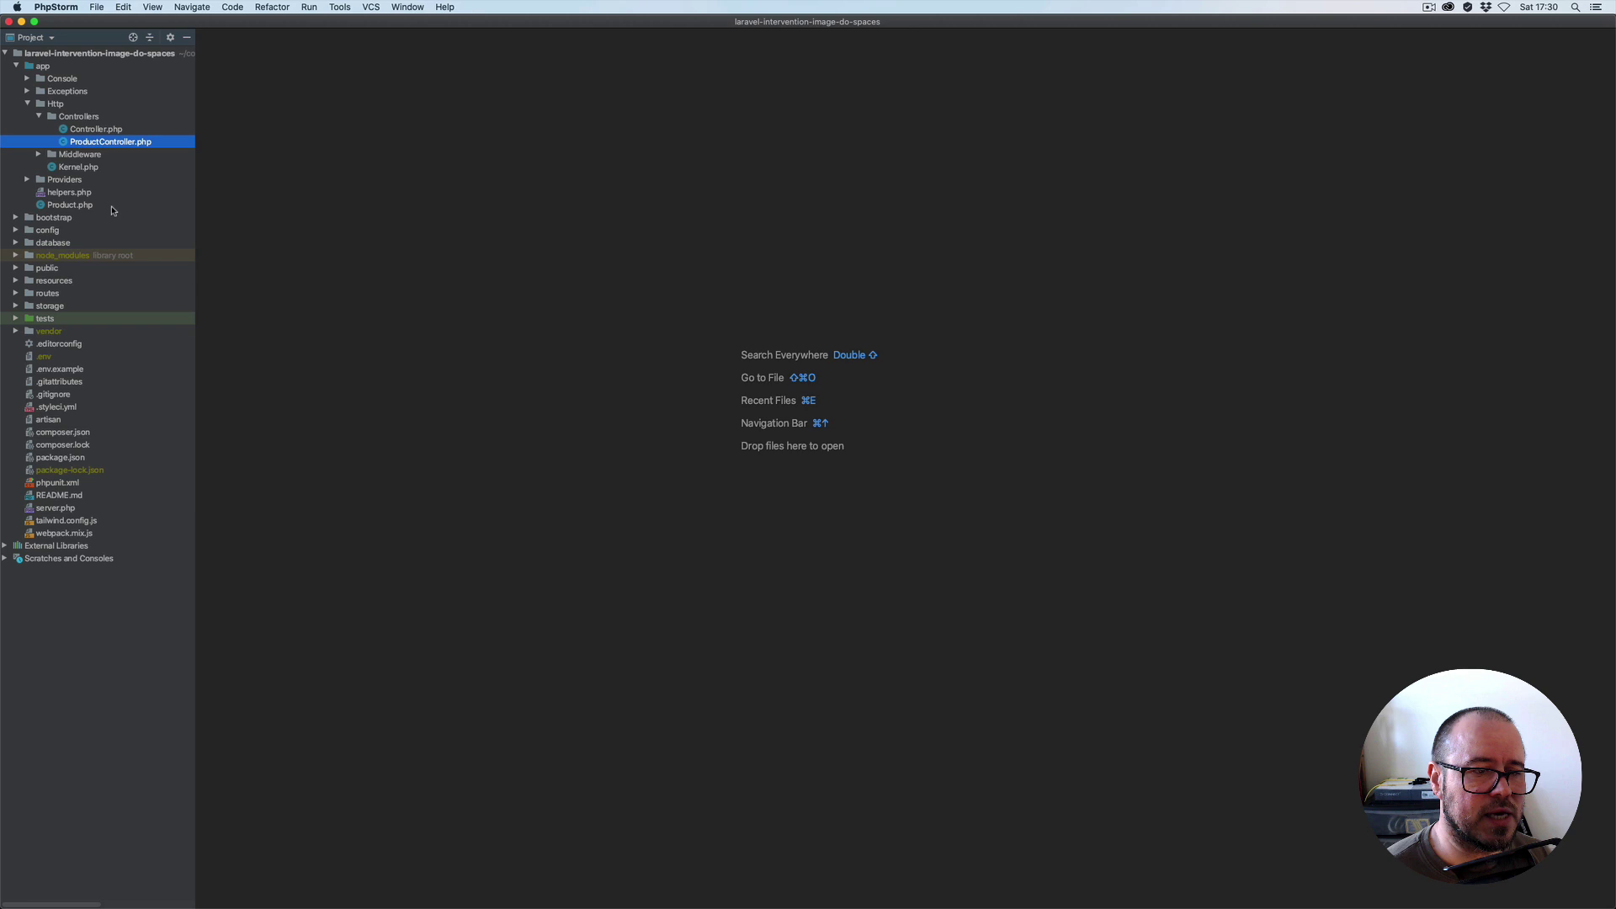
click(28, 103)
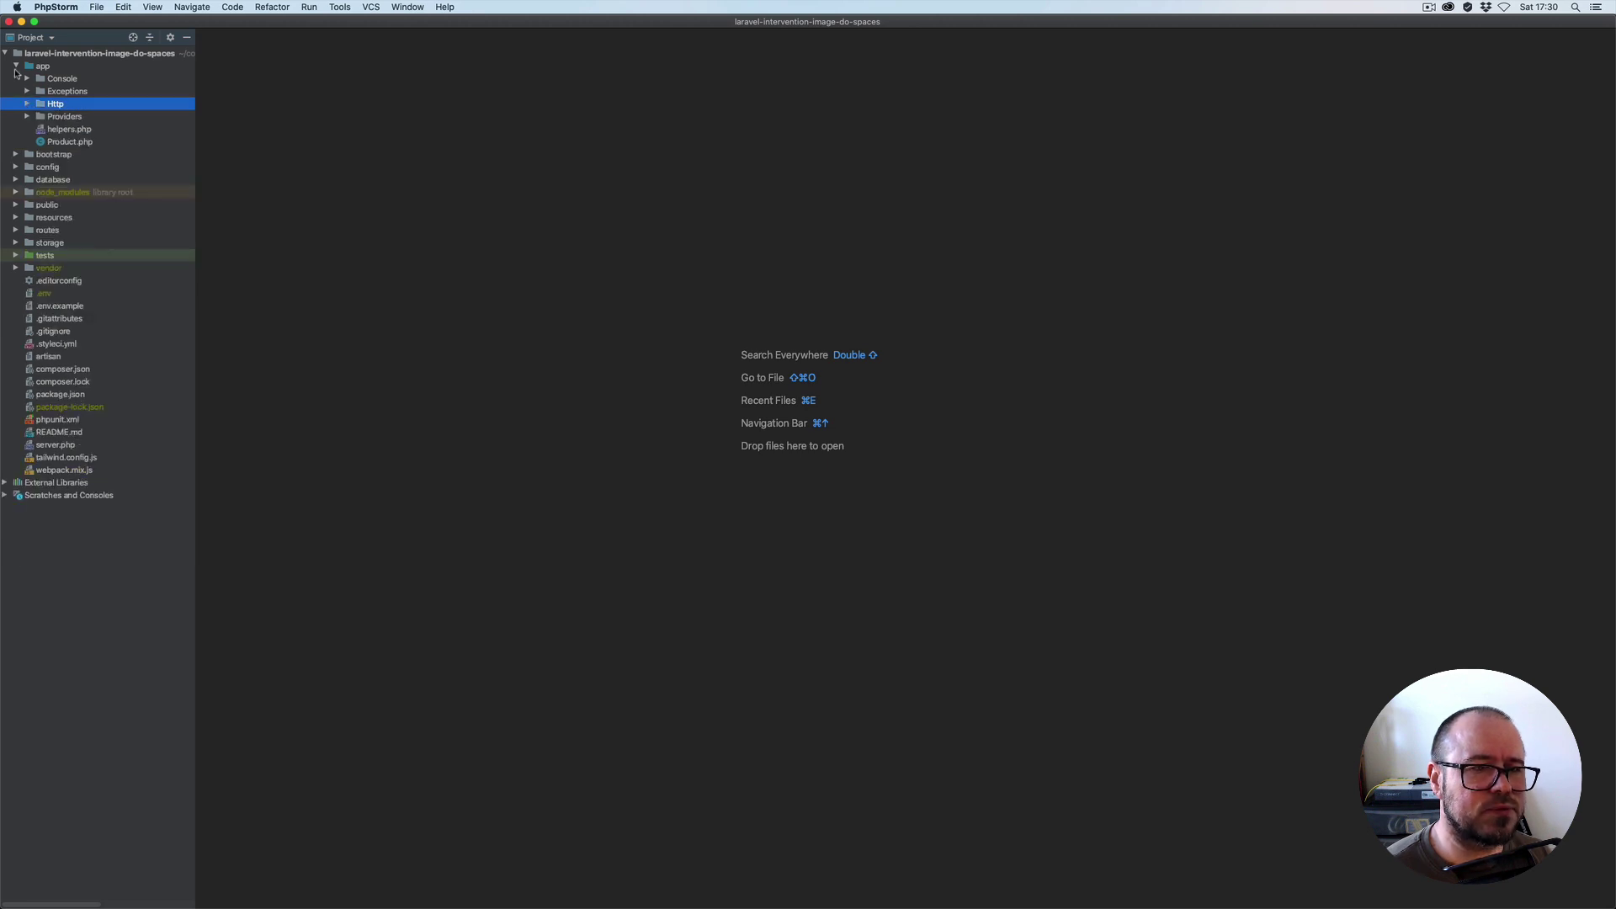
click(16, 66)
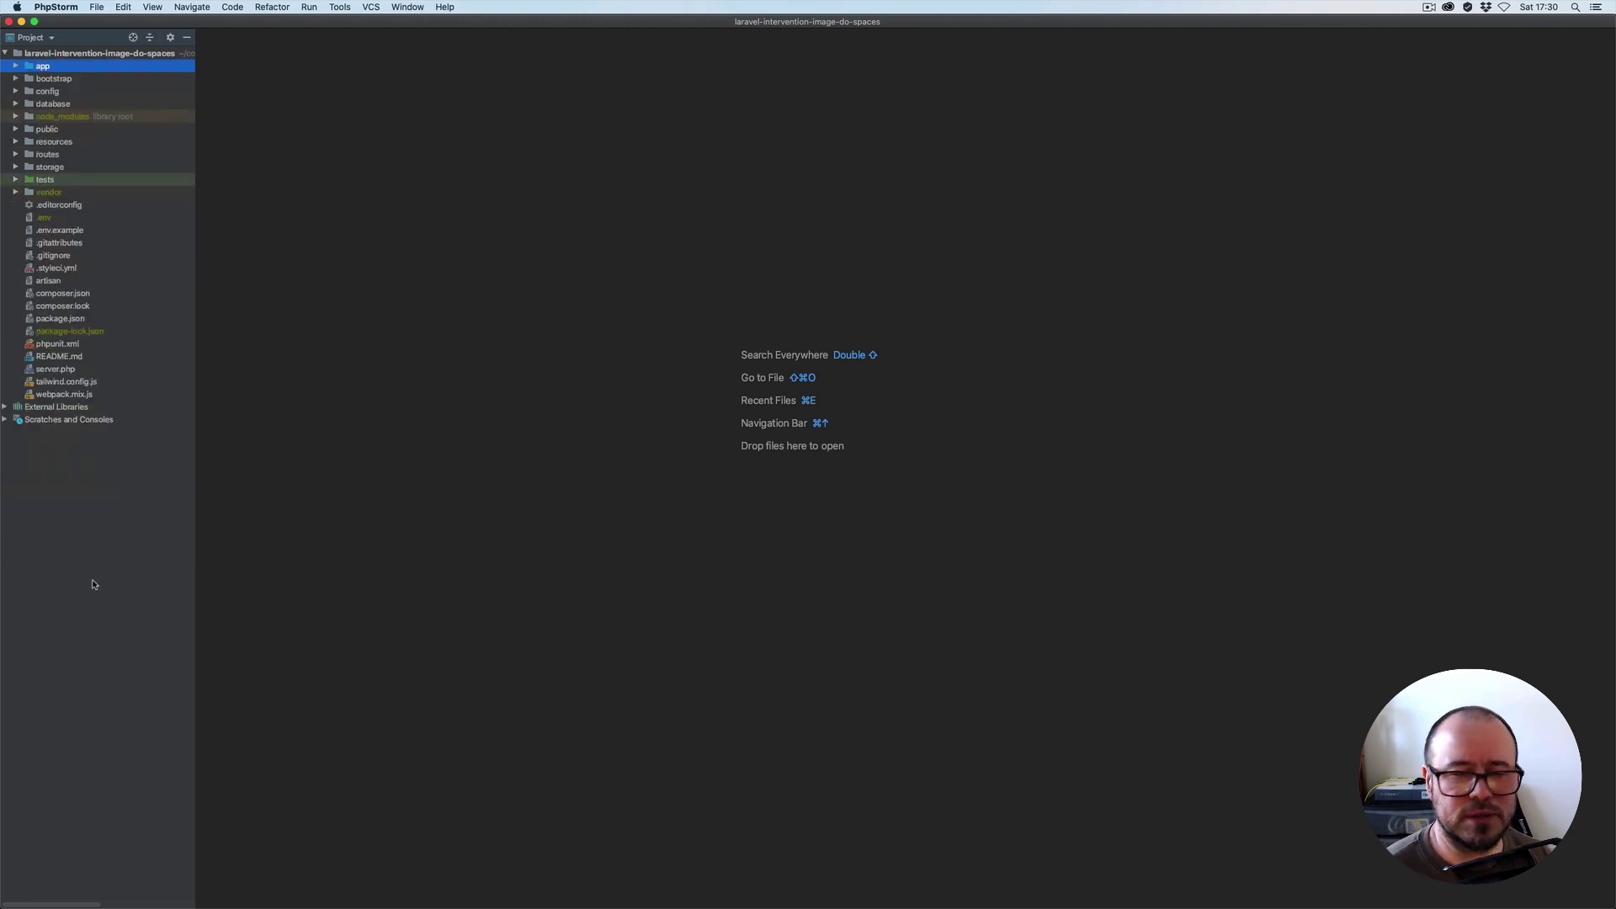